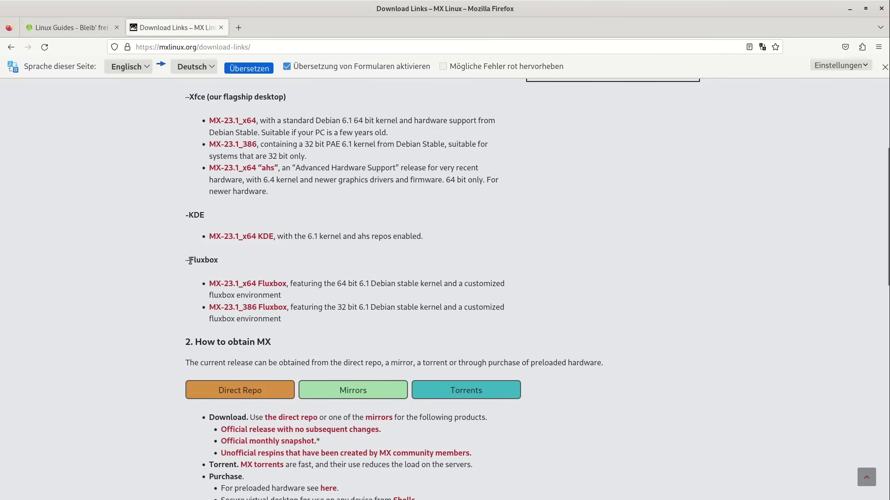
Open the 64-bit Fluxbox download page, decline consent, cancel the ISO download, and go back
drag(189, 261, 217, 261)
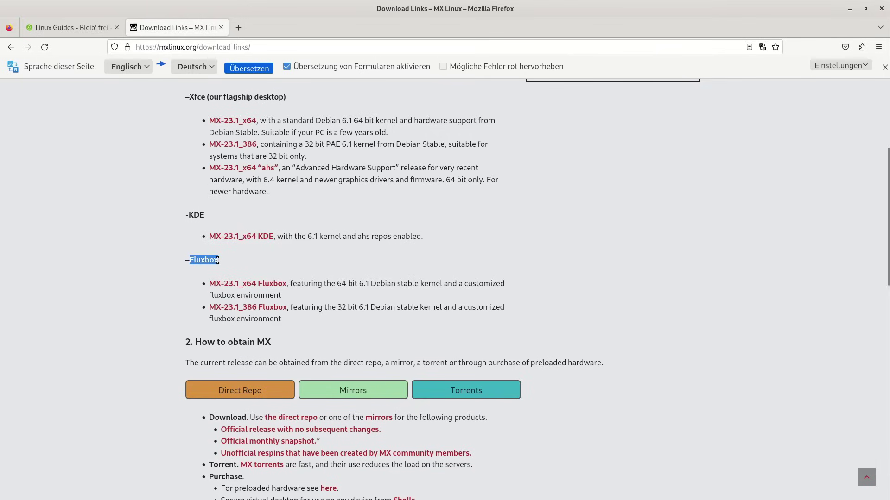
click(235, 285)
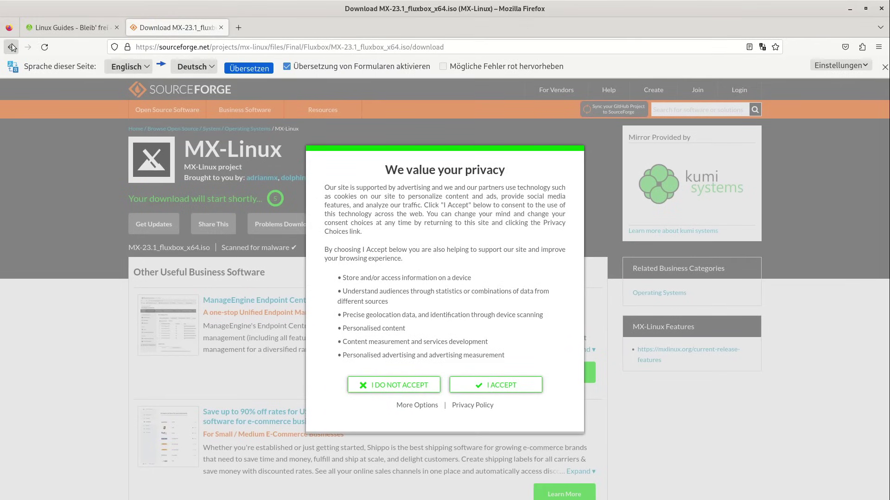
click(383, 385)
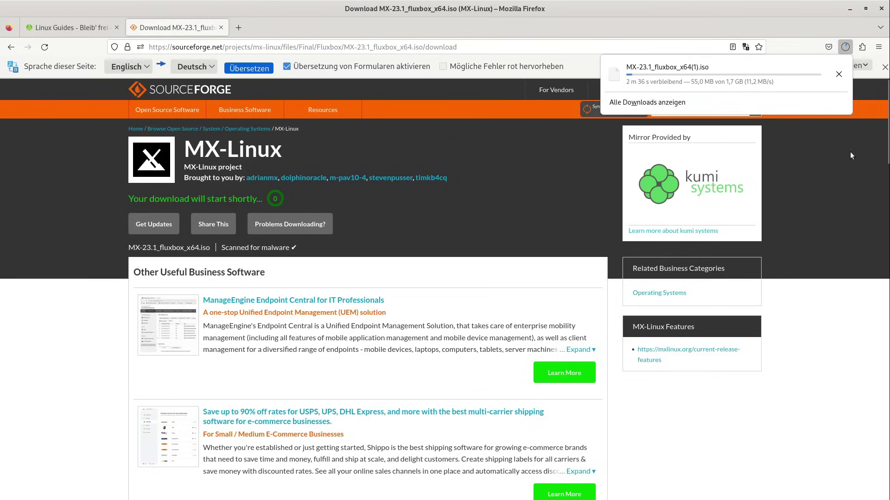
click(838, 75)
click(839, 116)
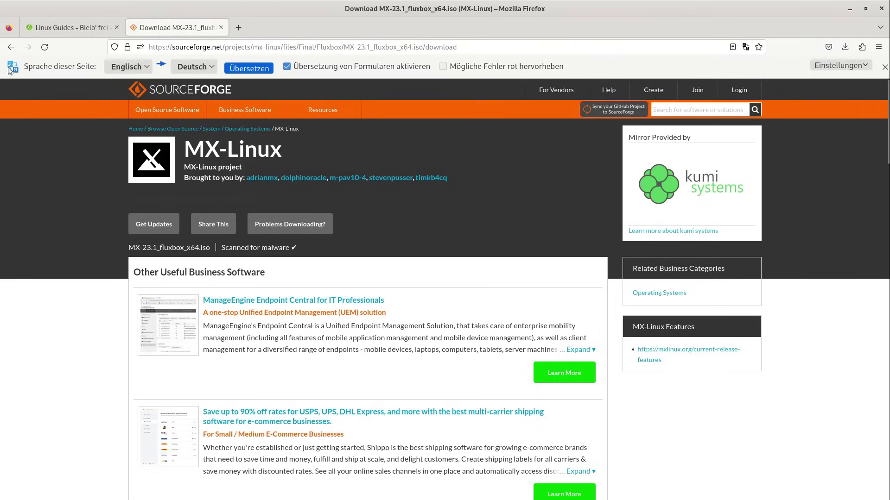
key(alt+Left)
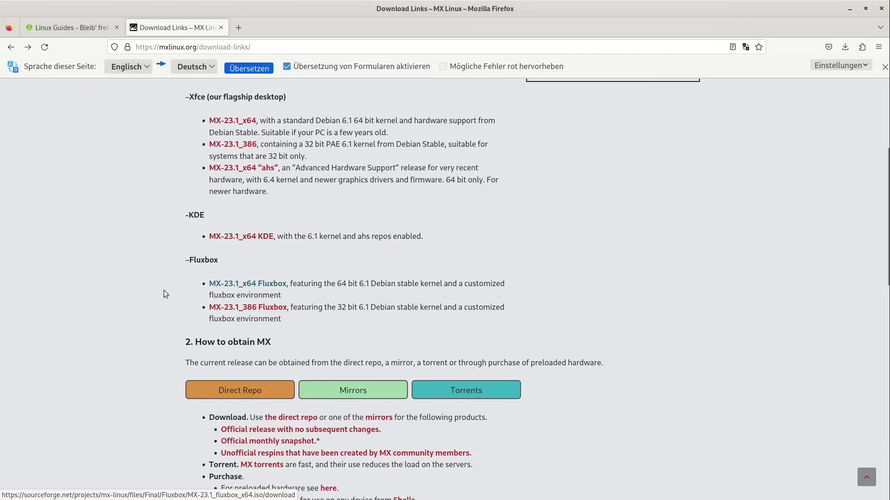
Skim the Download Links page, highlight the sentence about older PCs, and go to the MX Linux home page
scroll(234, 342, down, 5)
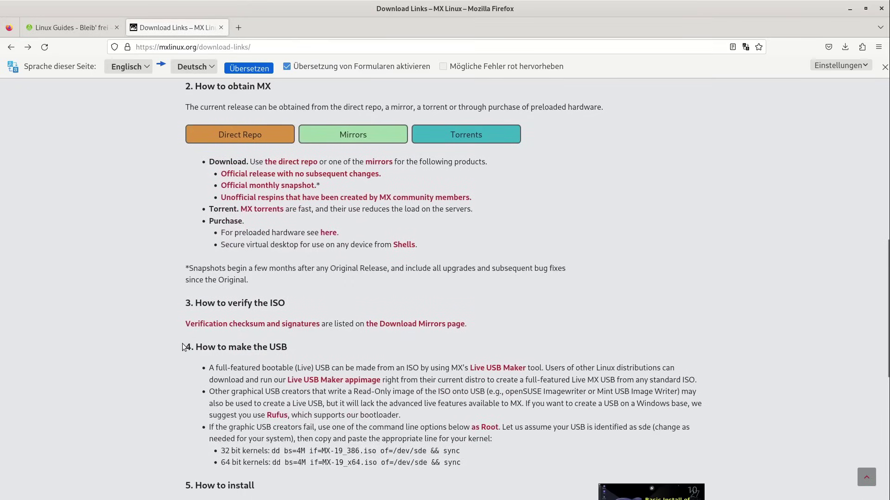
scroll(183, 346, up, 8)
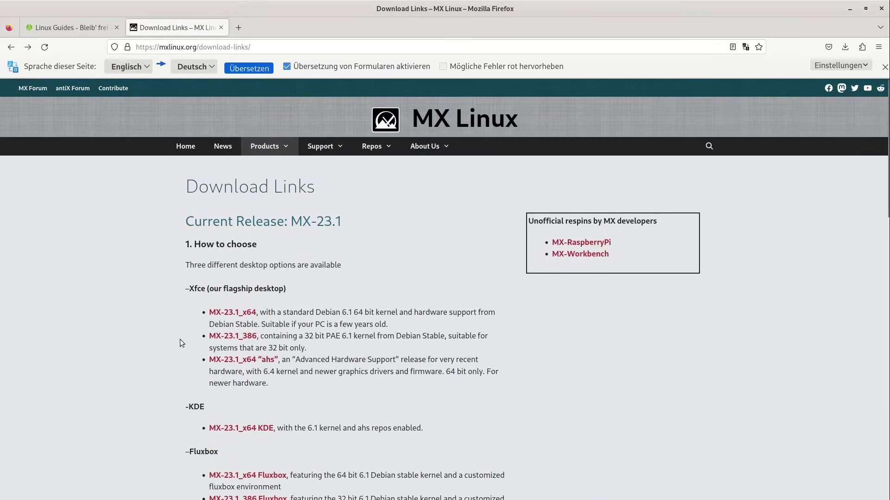
scroll(182, 343, down, 2)
scroll(177, 339, up, 3)
drag(259, 324, 393, 320)
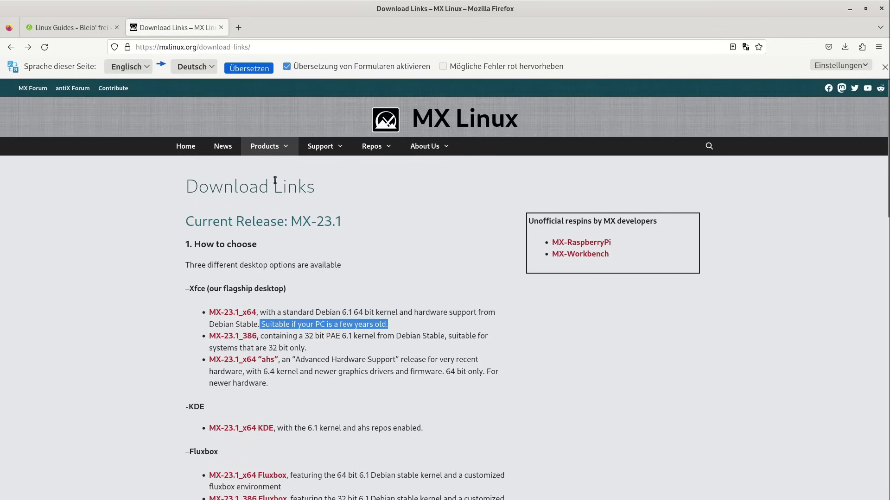
mouse_move(279, 150)
click(185, 146)
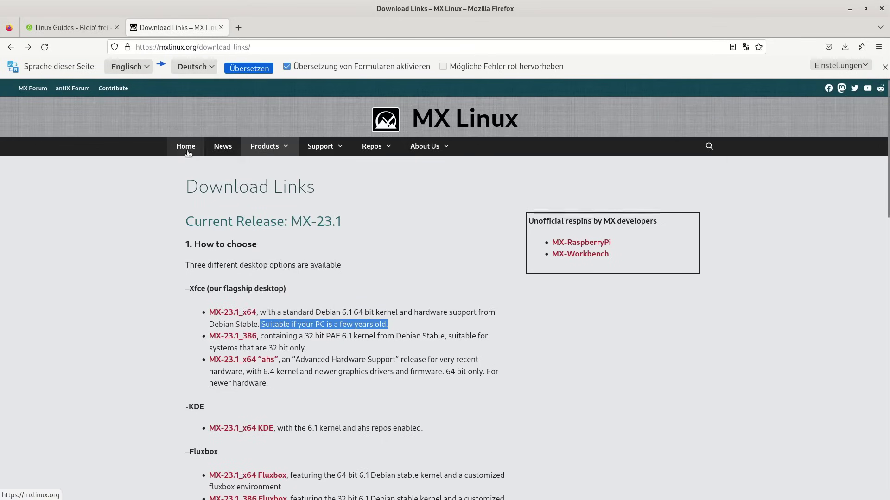
key(super)
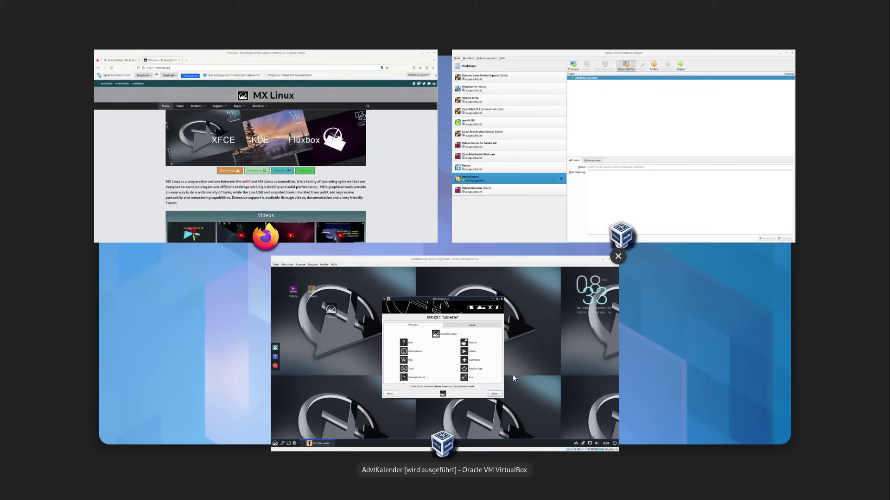
Make the MX Linux VM full screen with Host+F, move MX Welcome aside, and launch the installer
click(512, 374)
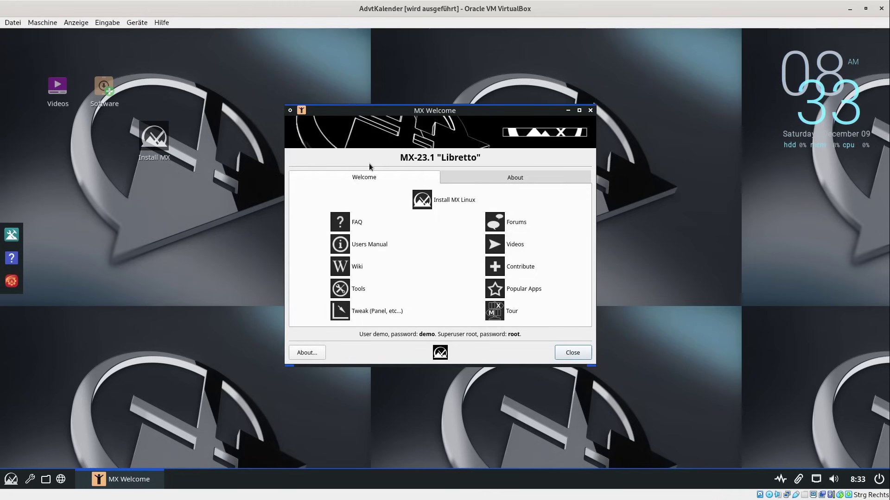
key(Control_R+f)
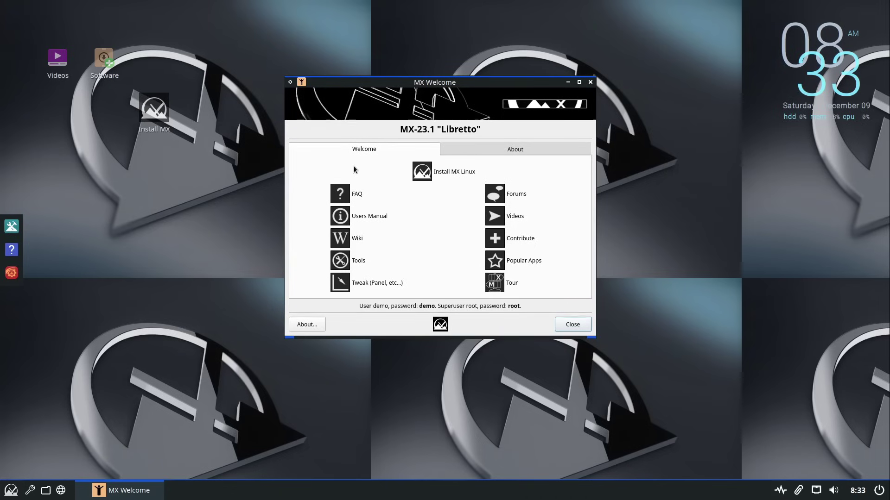
drag(349, 84, 360, 111)
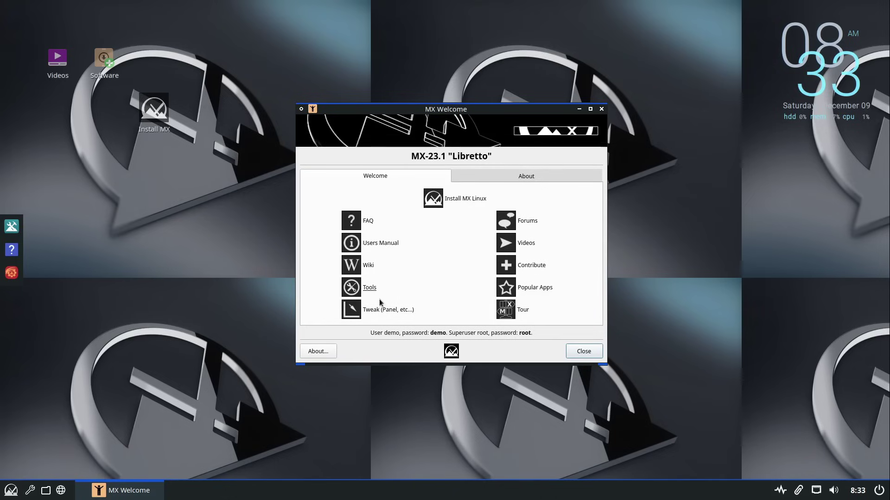
click(464, 198)
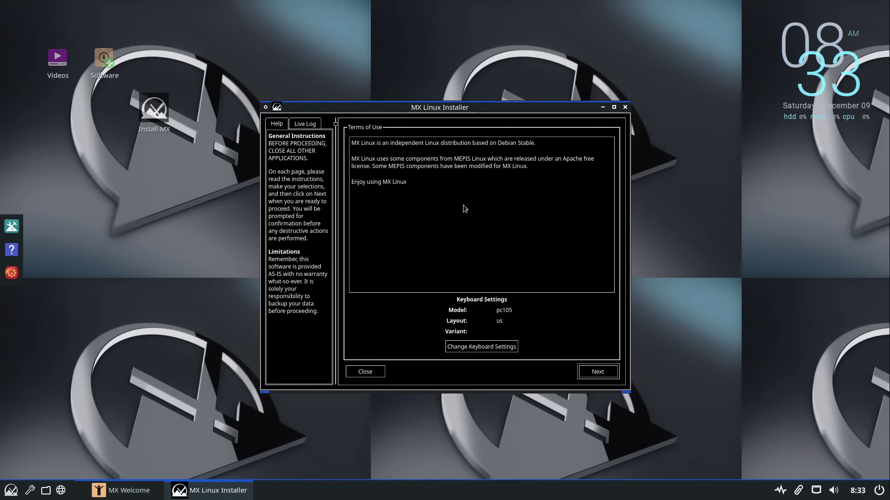
Accept the terms, choose 'Regular install using the entire disk', enlarge the installer window, and continue
click(598, 372)
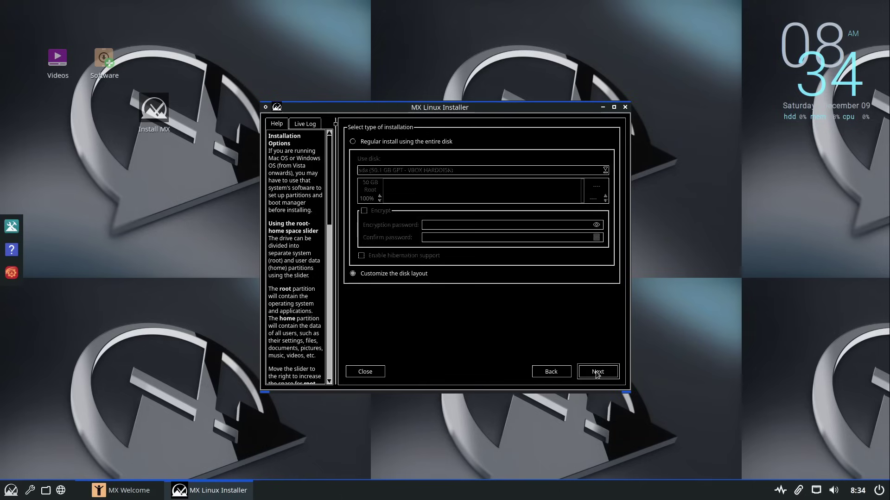
click(354, 142)
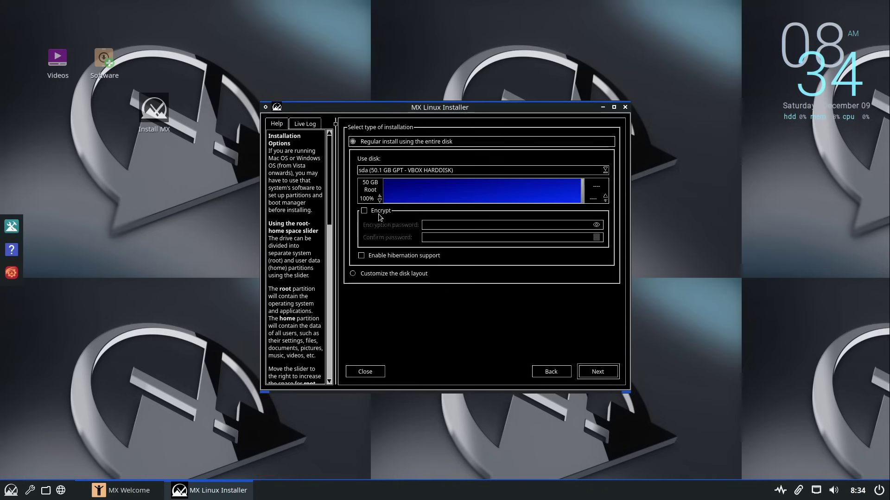
drag(454, 109, 405, 51)
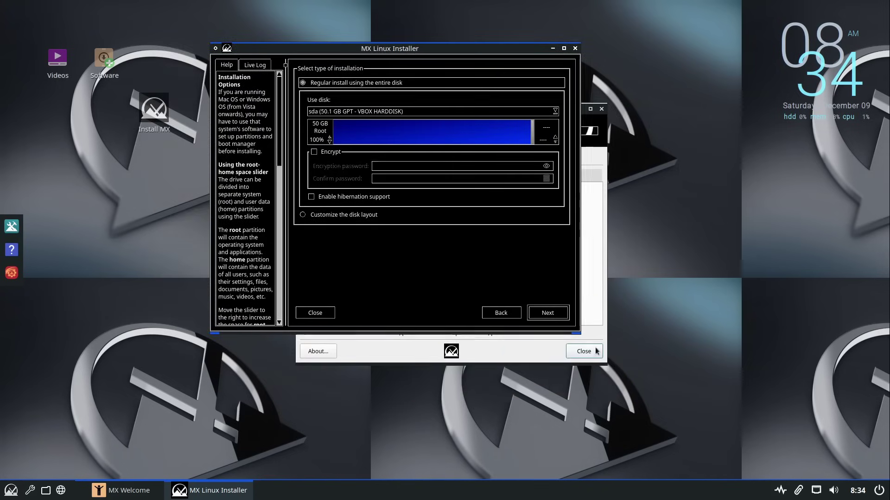
drag(577, 330, 691, 411)
drag(432, 52, 416, 71)
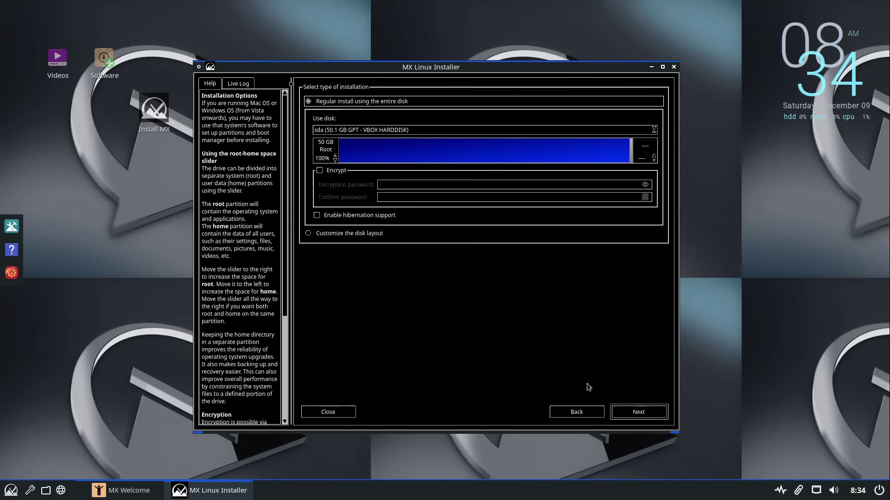
click(638, 412)
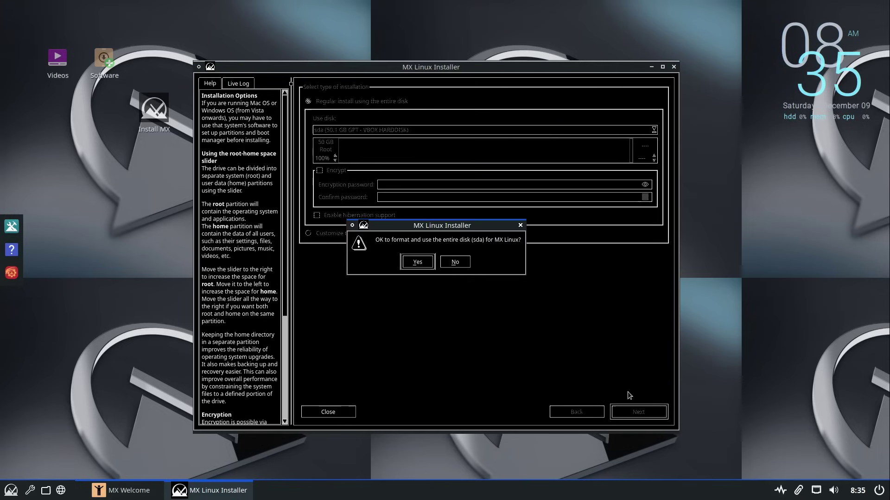
Confirm formatting sda and keep the default computer name and domain
click(417, 263)
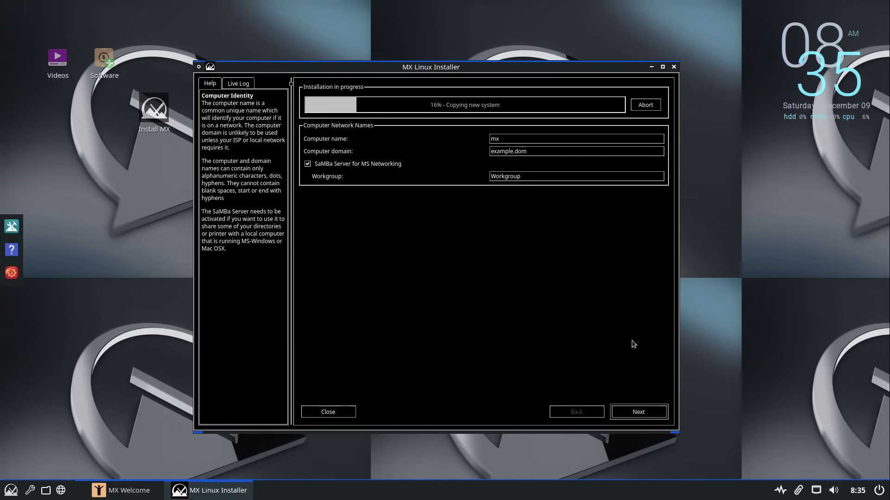
click(648, 418)
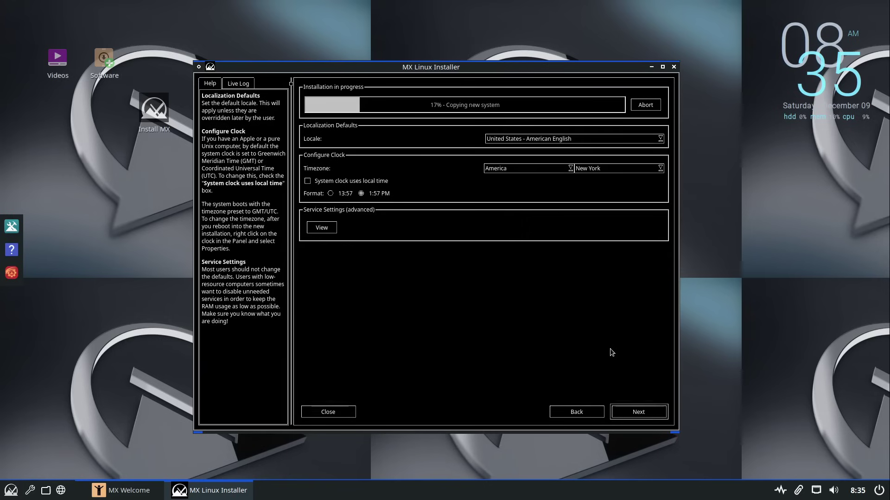
click(539, 140)
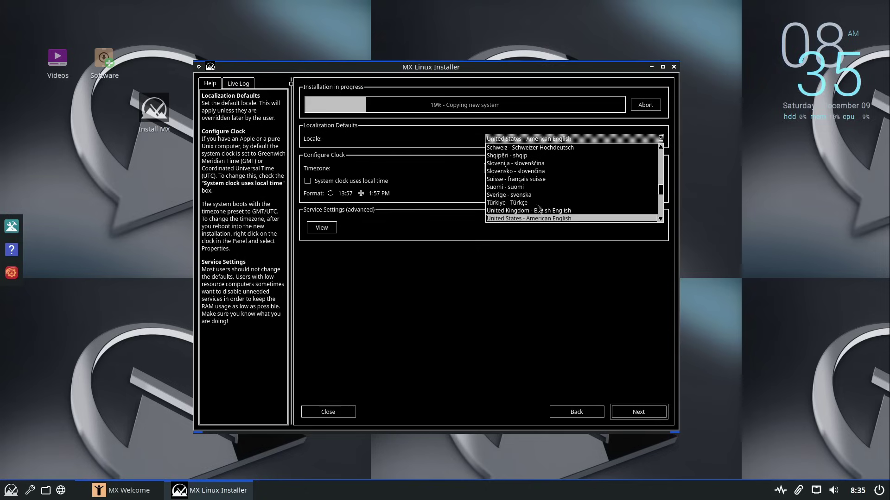
scroll(541, 218, up, 3)
scroll(529, 189, up, 8)
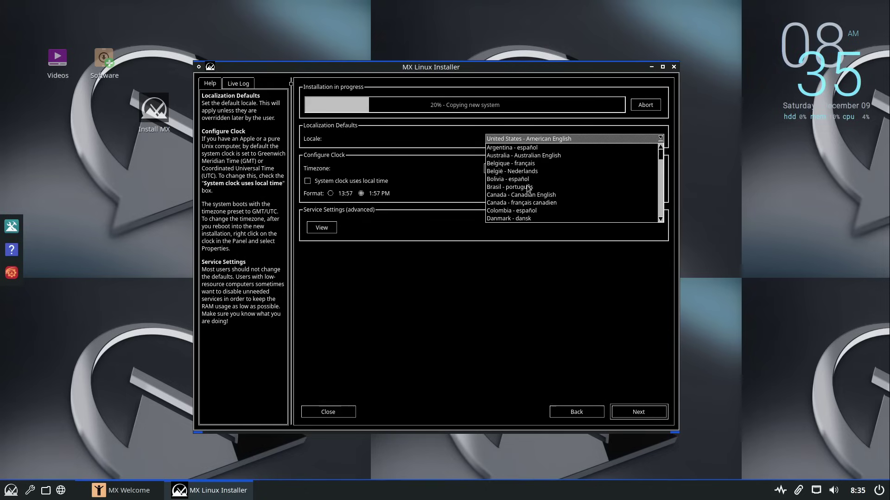
scroll(523, 200, down, 1)
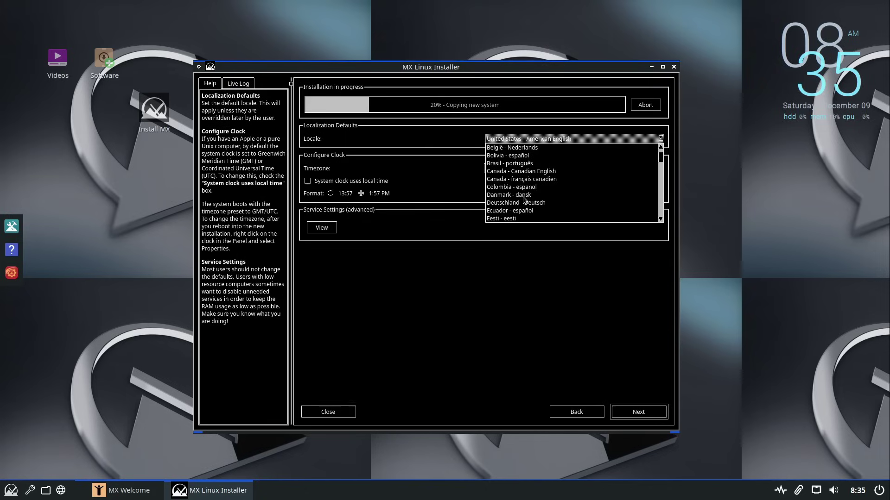
click(524, 204)
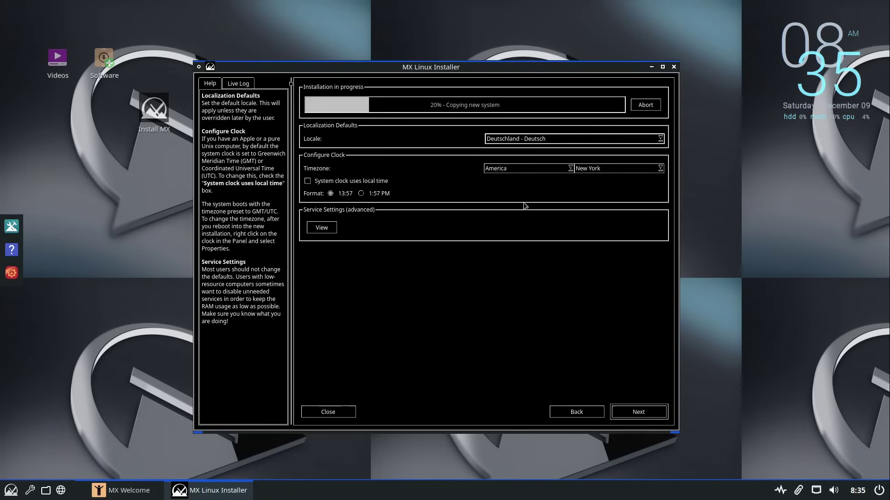
click(519, 172)
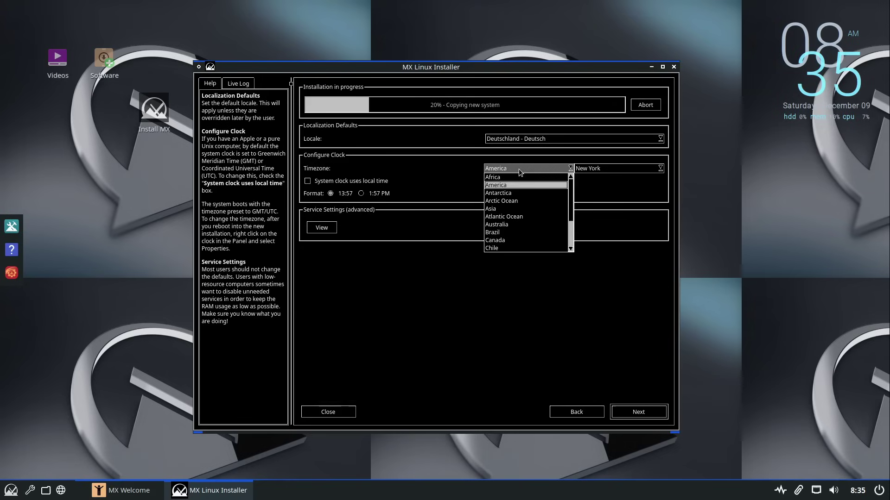
scroll(496, 214, down, 3)
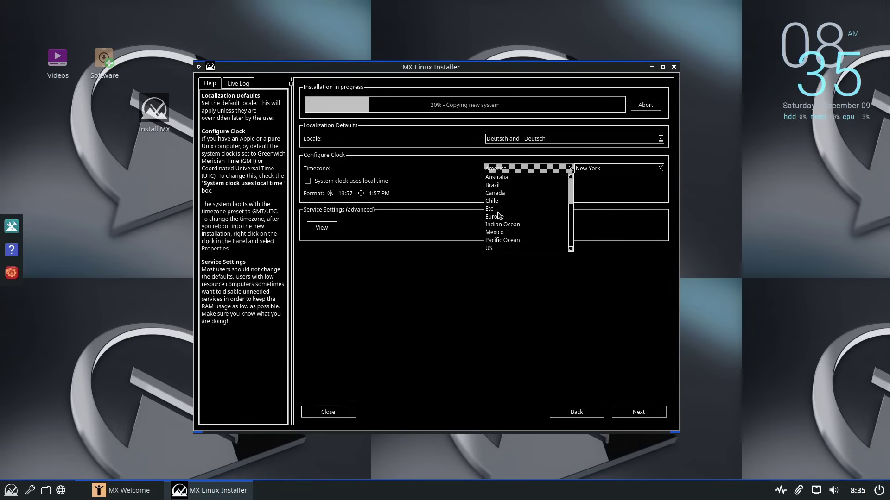
click(498, 217)
click(591, 169)
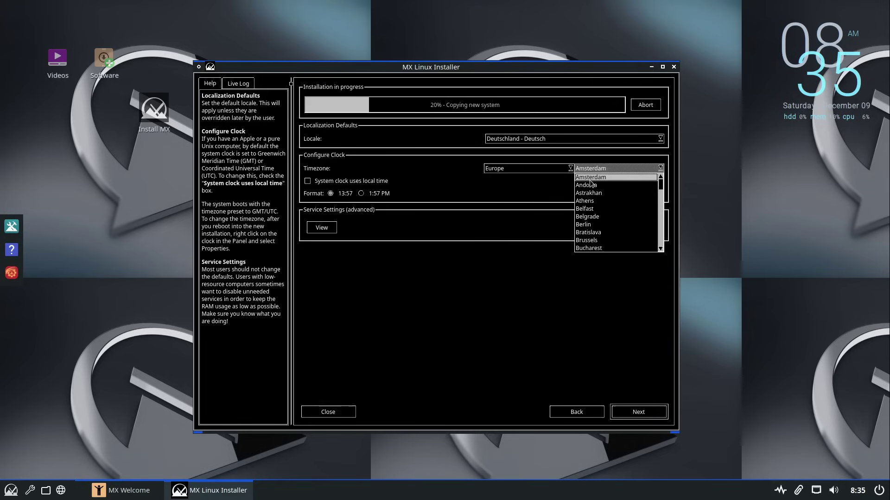
click(588, 224)
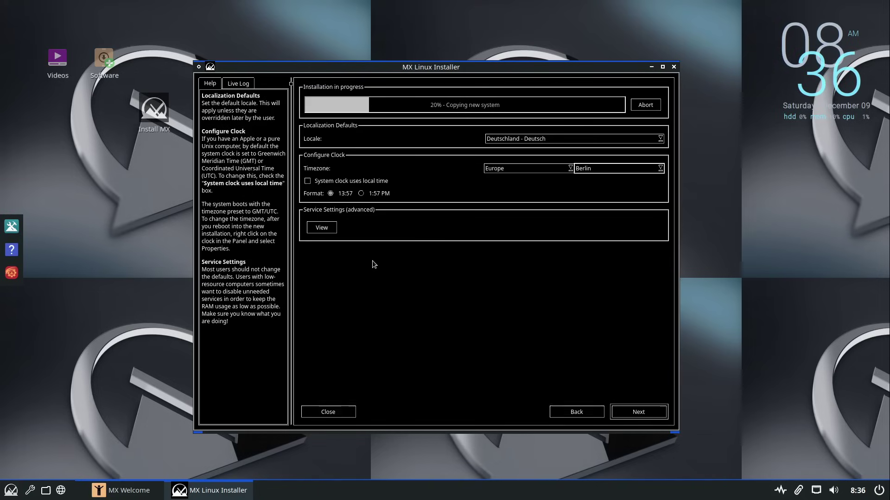
click(323, 228)
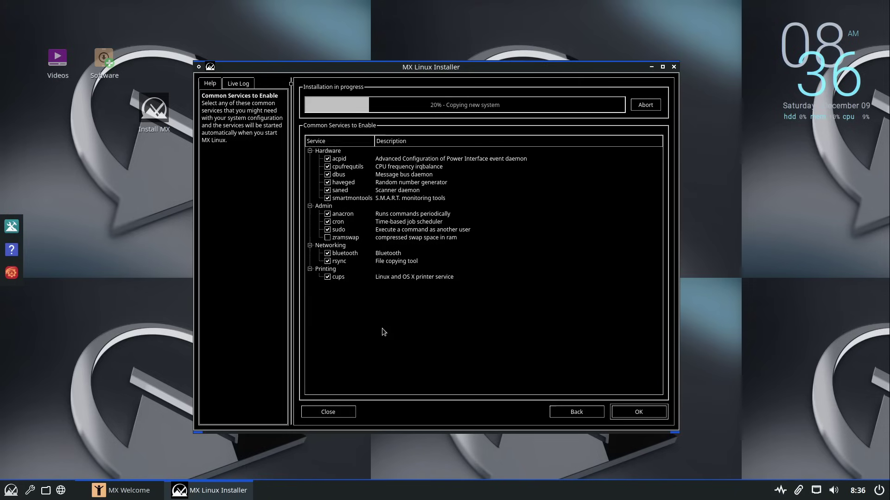
click(335, 412)
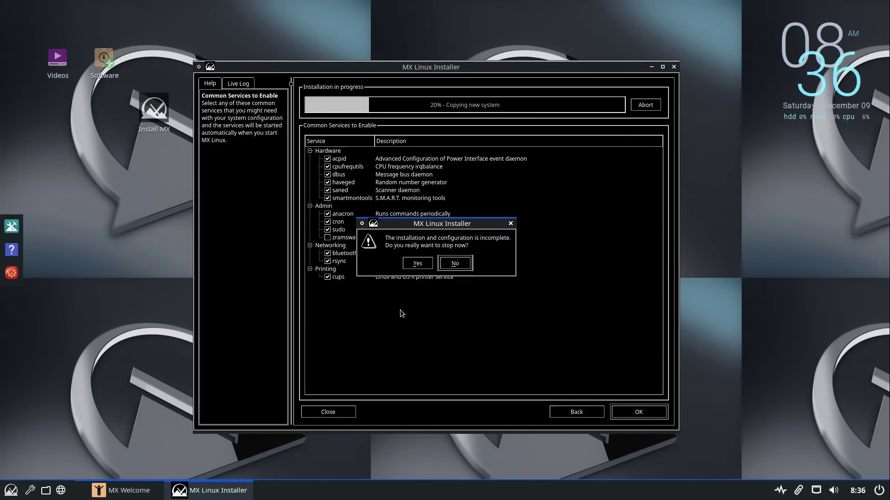
click(469, 263)
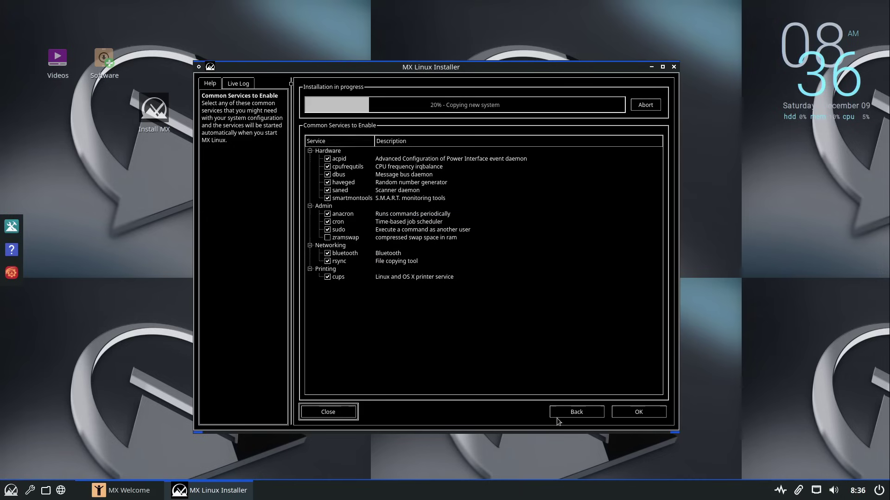
click(639, 412)
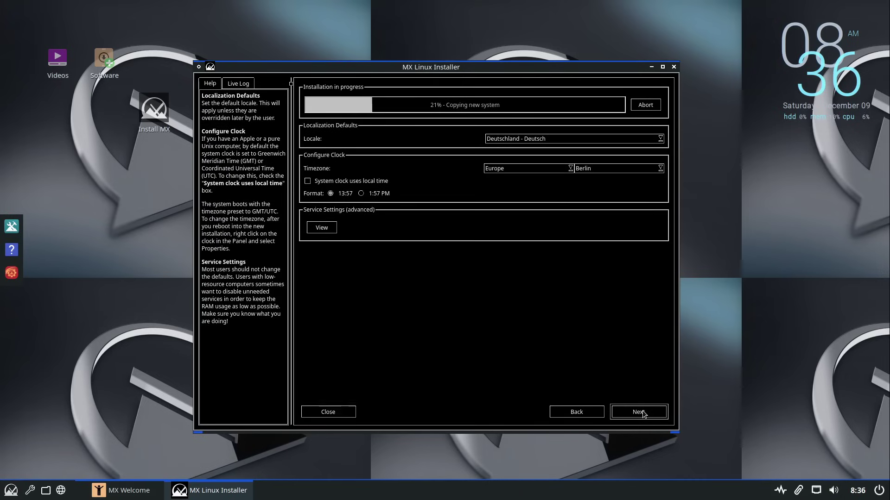
Enter the default user's login name and the account password twice, then continue
click(643, 413)
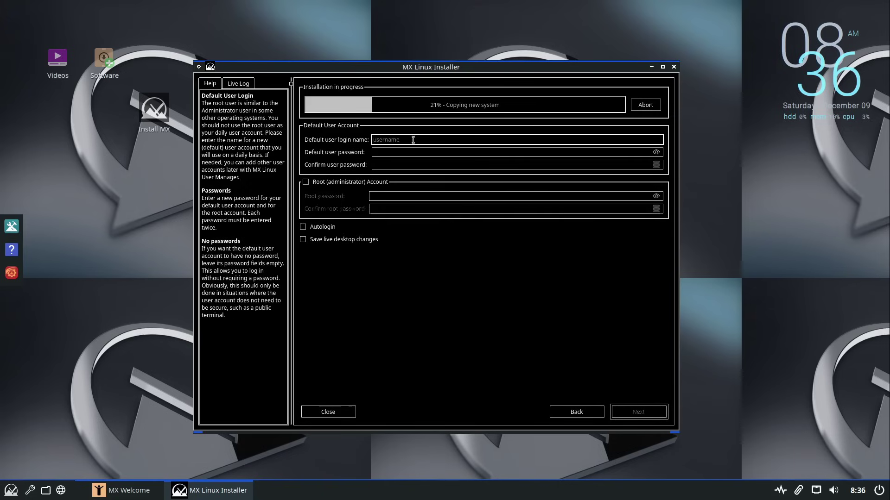
text(an)
key(Tab)
text(********)
key(Tab)
text(***)
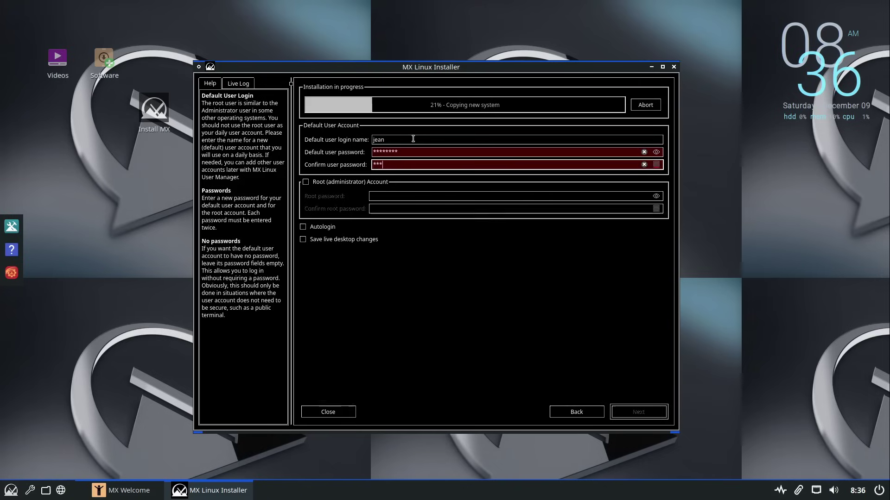
text(*****)
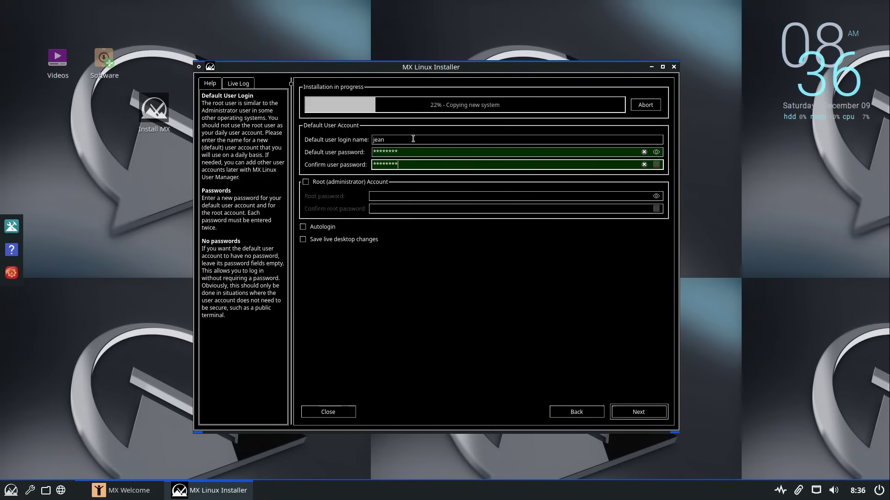
click(631, 411)
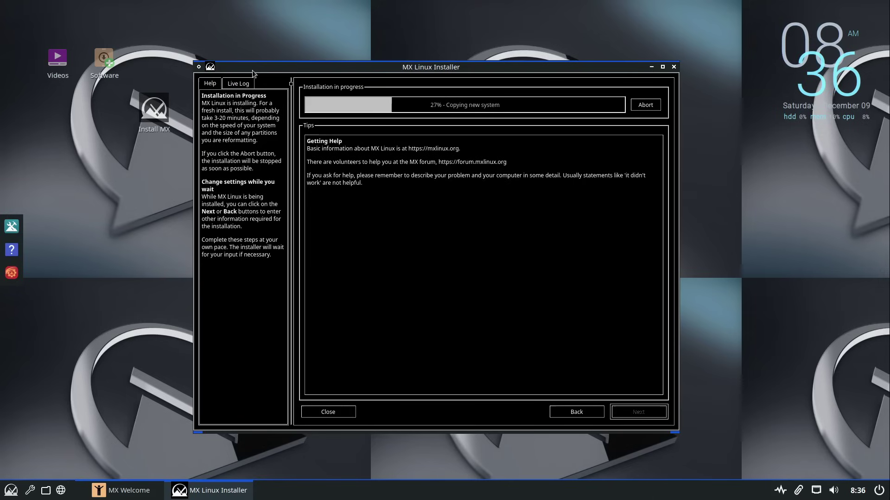
Return to Firefox, open mxlinux.org's Download Links page, and browse the Xfce, KDE and Fluxbox editions
mouse_move(2, 2)
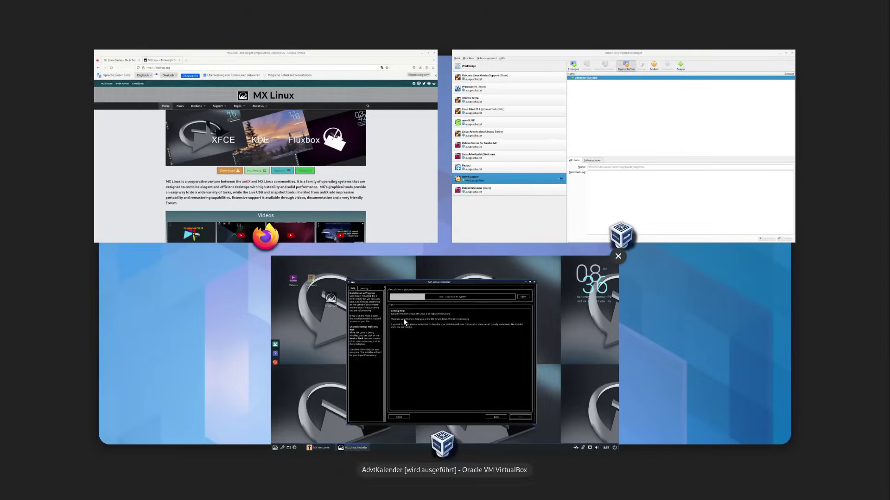
click(309, 143)
click(353, 321)
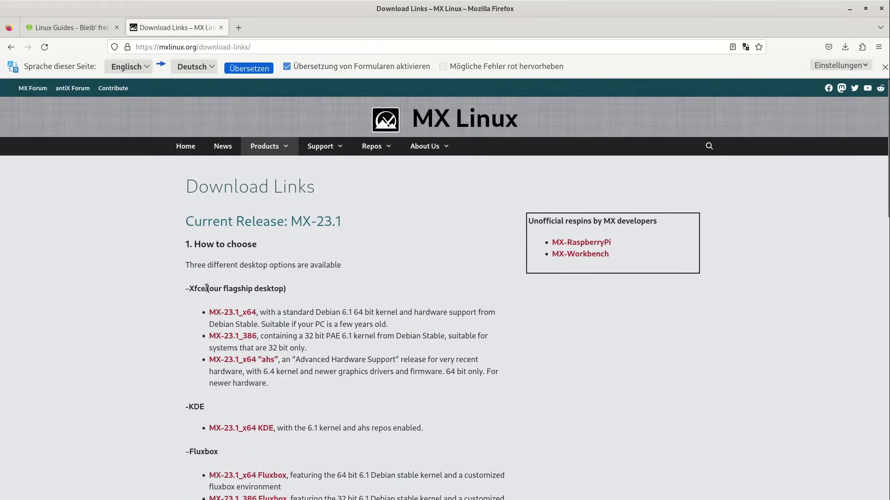
drag(206, 289, 287, 291)
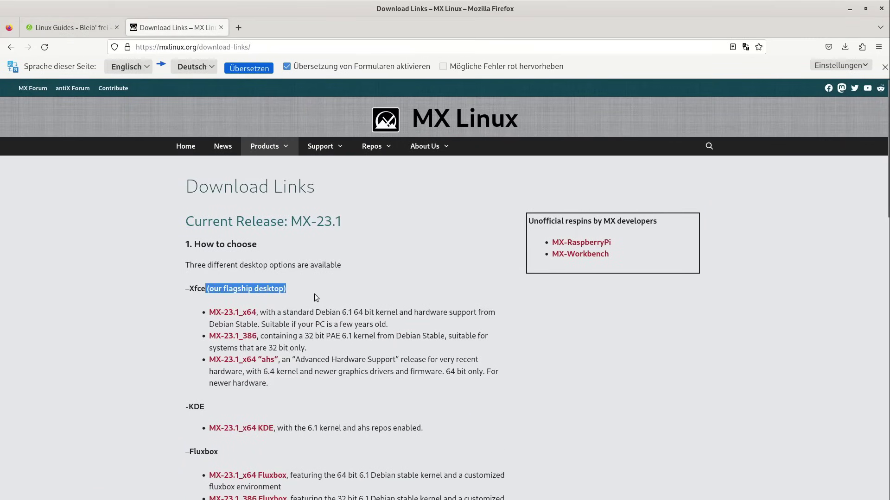
scroll(322, 290, down, 4)
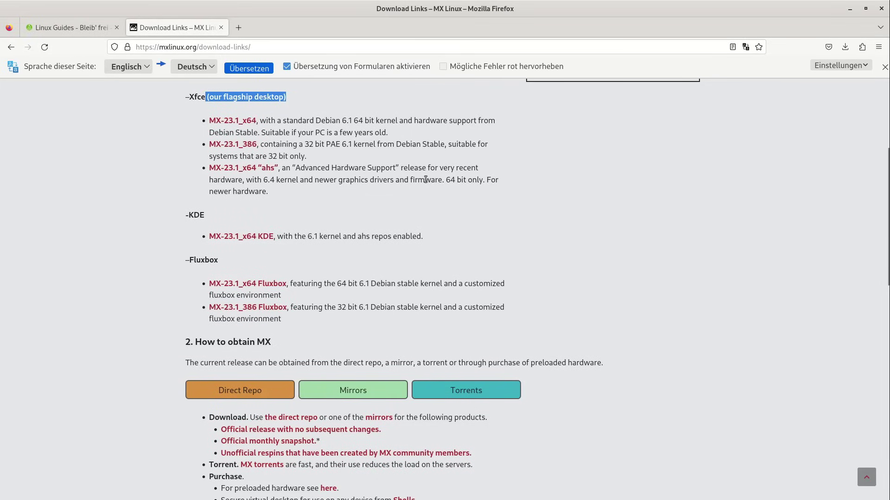
scroll(320, 176, up, 3)
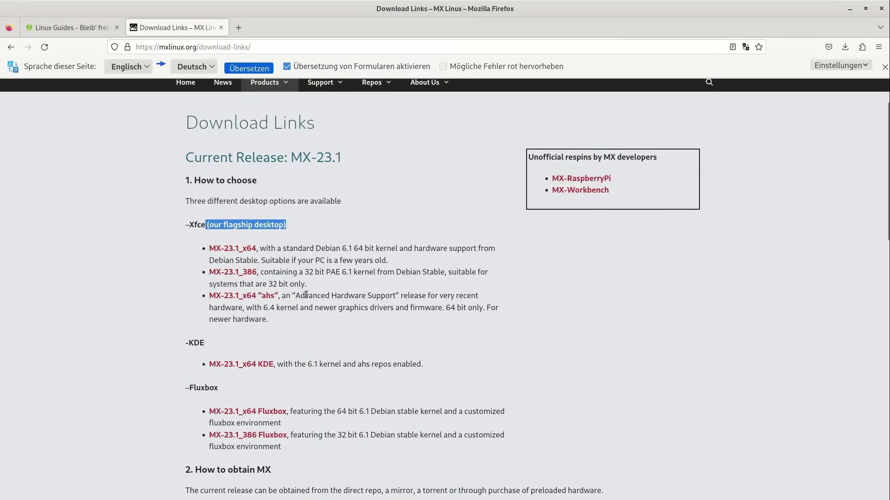
drag(296, 296, 391, 296)
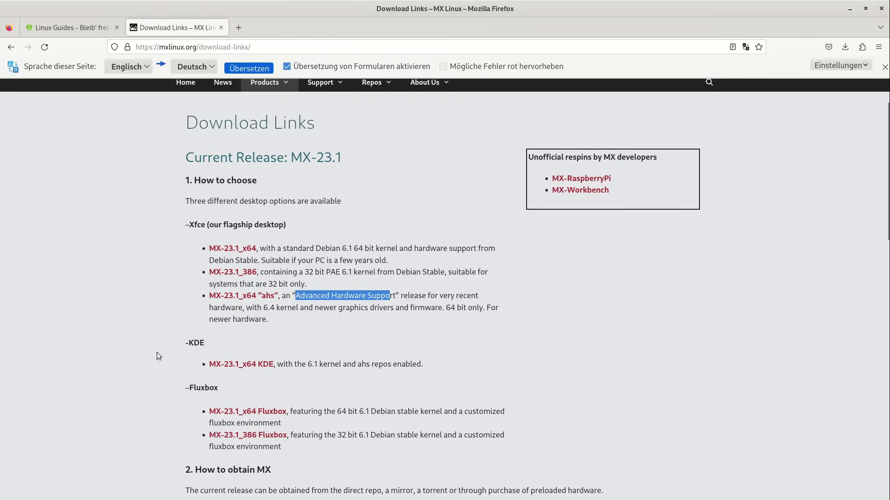
scroll(157, 355, up, 3)
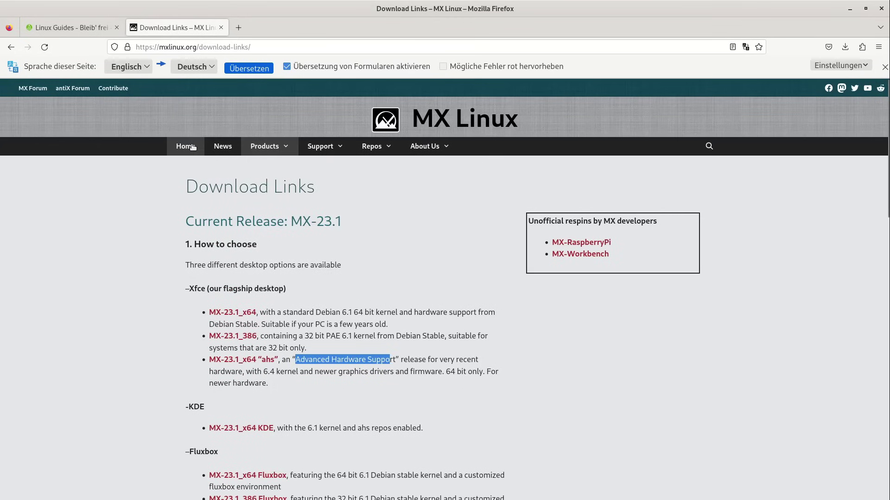
Open Products > Current Release Features and highlight the 32bit kernel line
mouse_move(423, 149)
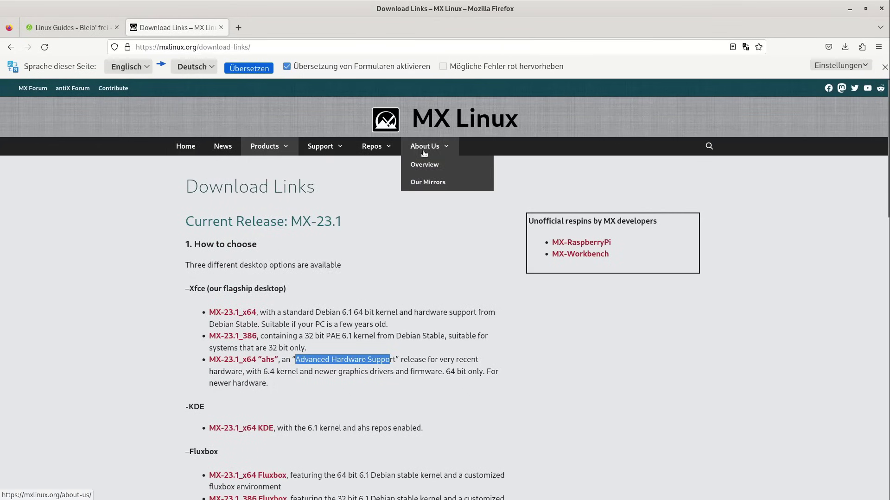
mouse_move(266, 147)
click(270, 200)
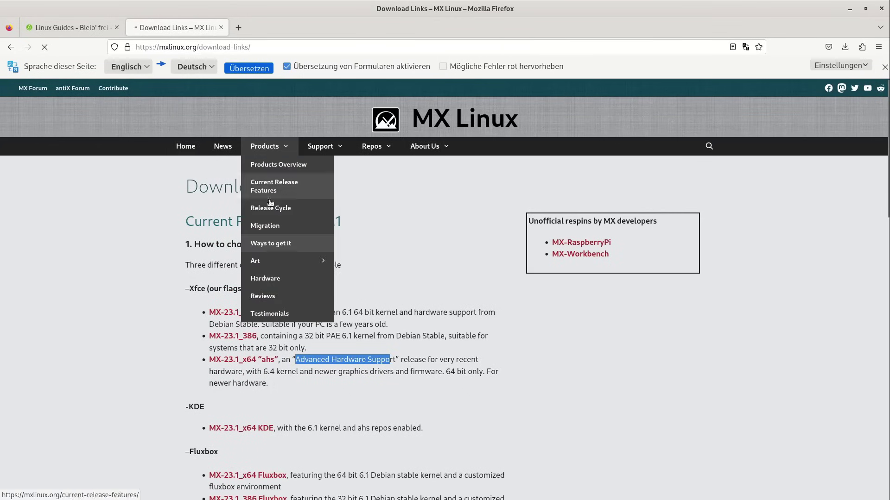
scroll(173, 275, down, 2)
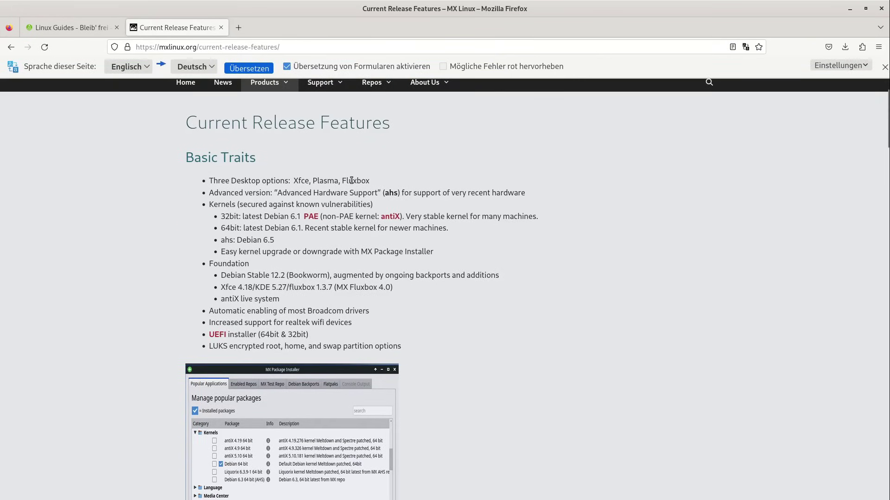
triple_click(223, 217)
scroll(223, 218, up, 2)
Open Products > Ways to get it in a new tab, then return to the features tab
mouse_move(269, 144)
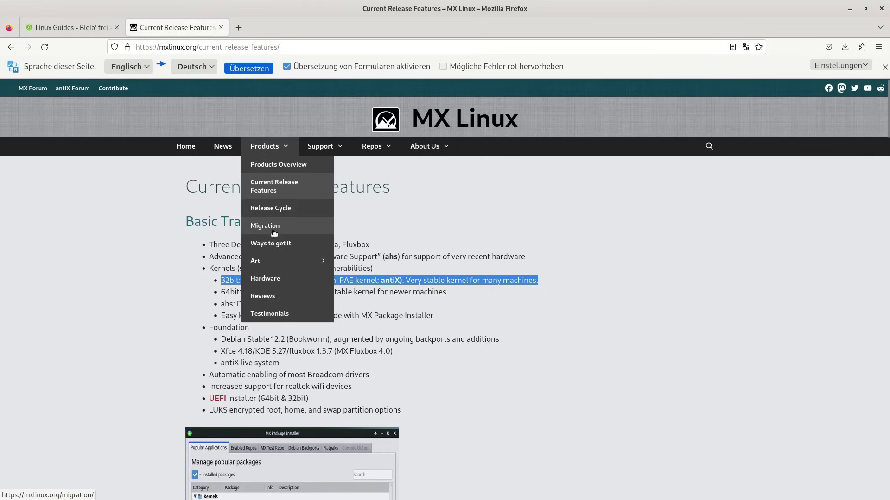
click(277, 247)
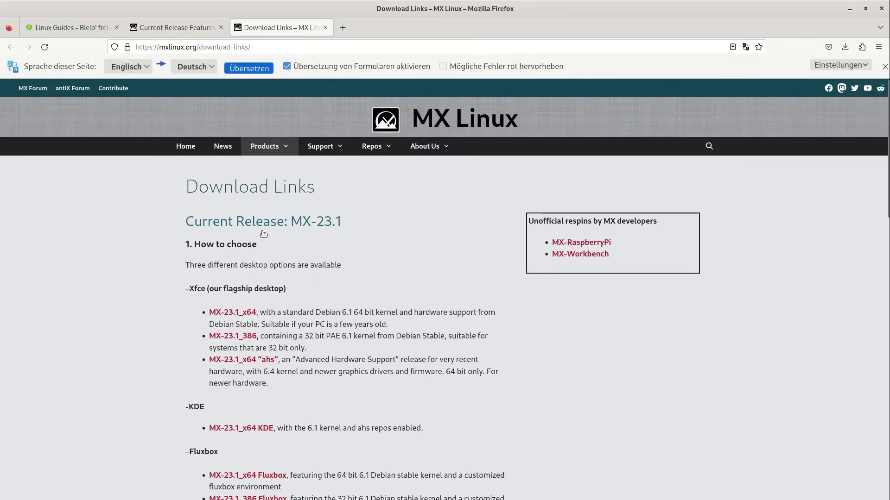
scroll(264, 233, down, 4)
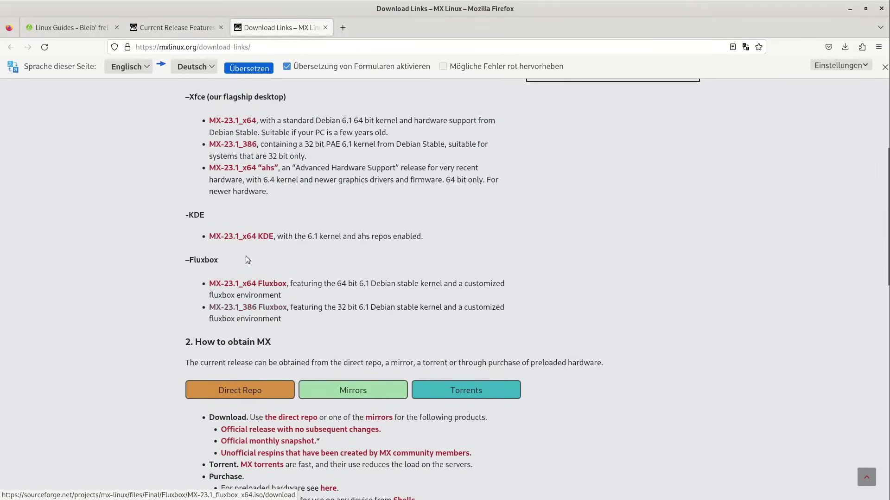
click(180, 27)
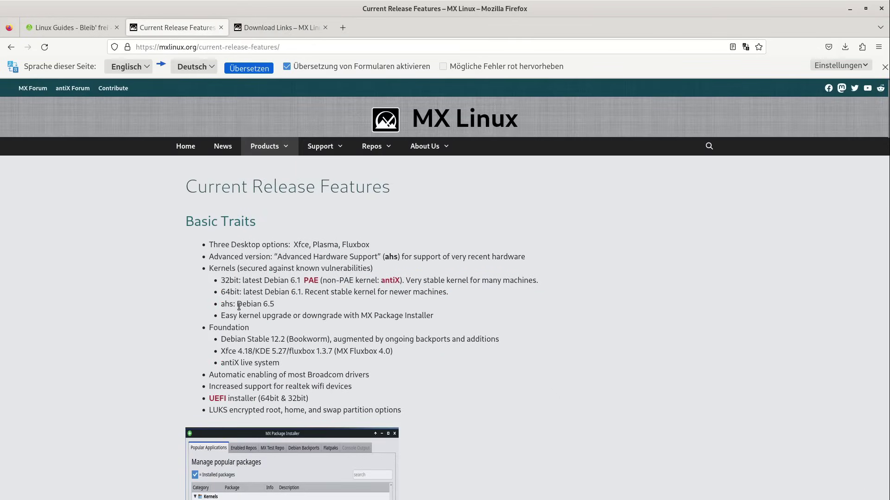
Highlight the easy kernel upgrade, Debian Stable 12.2, and Xfce/KDE version lines
scroll(221, 254, down, 2)
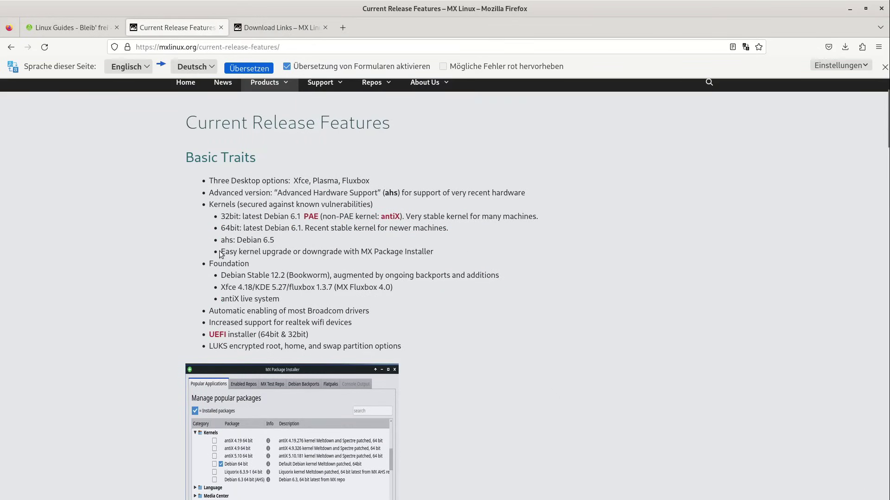
drag(225, 254, 433, 253)
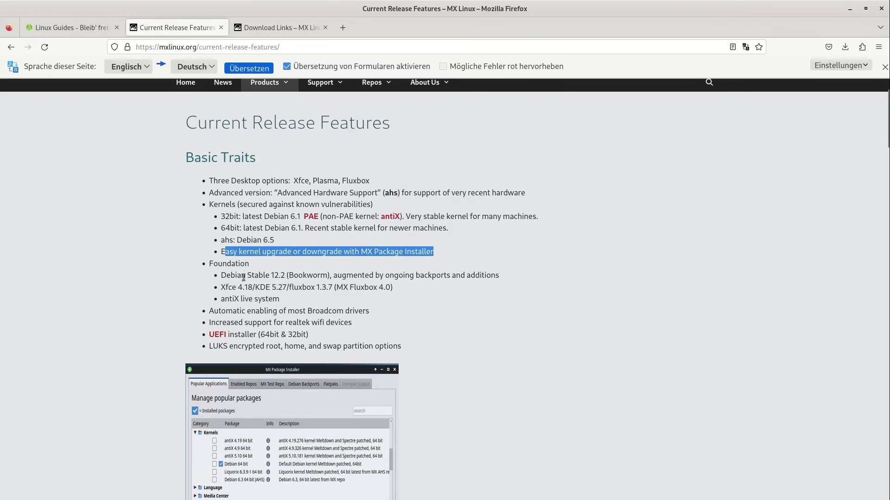
drag(271, 275, 221, 274)
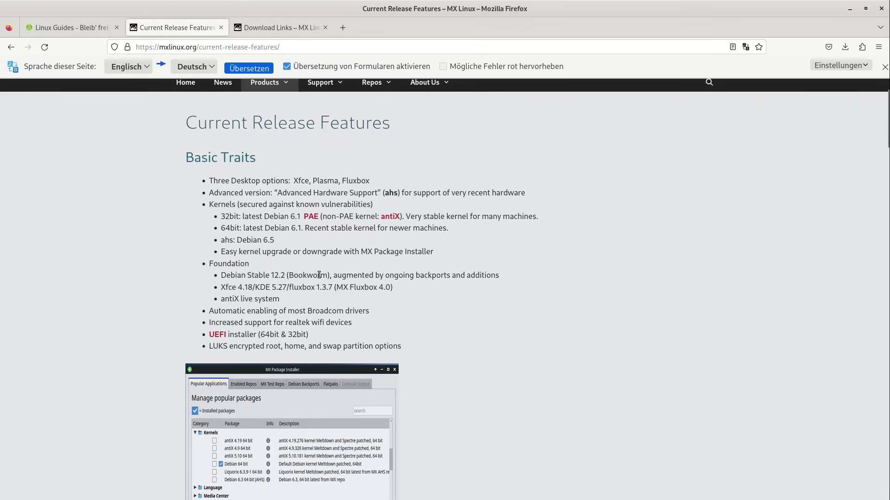
triple_click(319, 274)
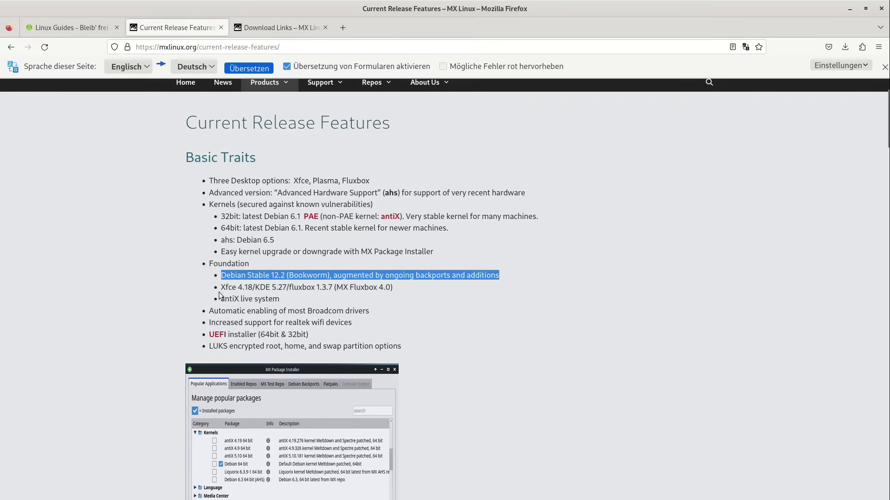
drag(226, 287, 288, 287)
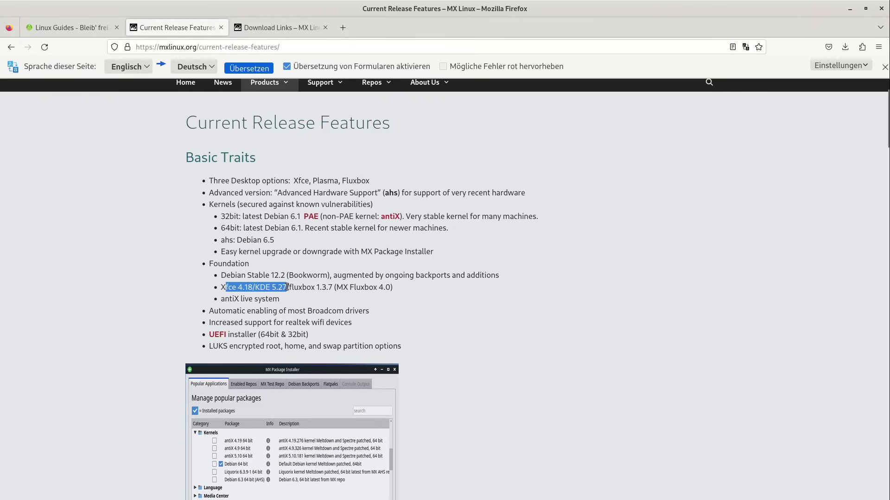
Glance at the Linux Guides homepage in a new tab, then return to Current Release Features
click(343, 28)
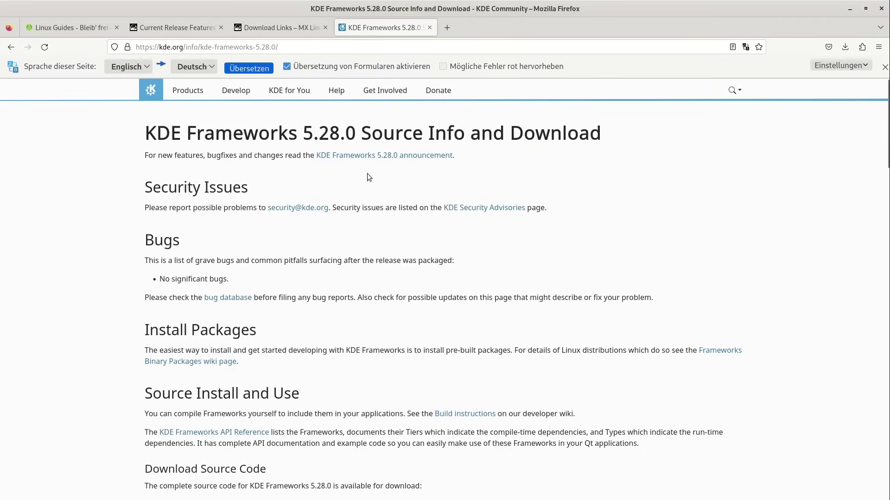
click(92, 32)
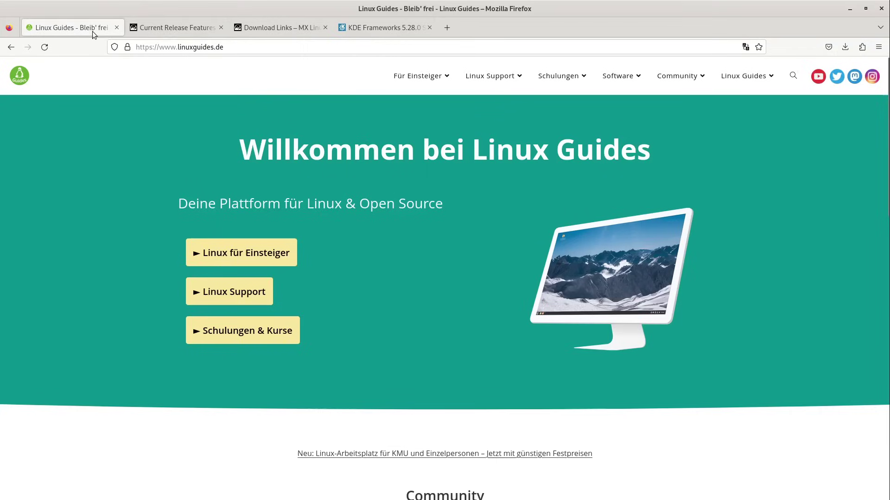
click(165, 29)
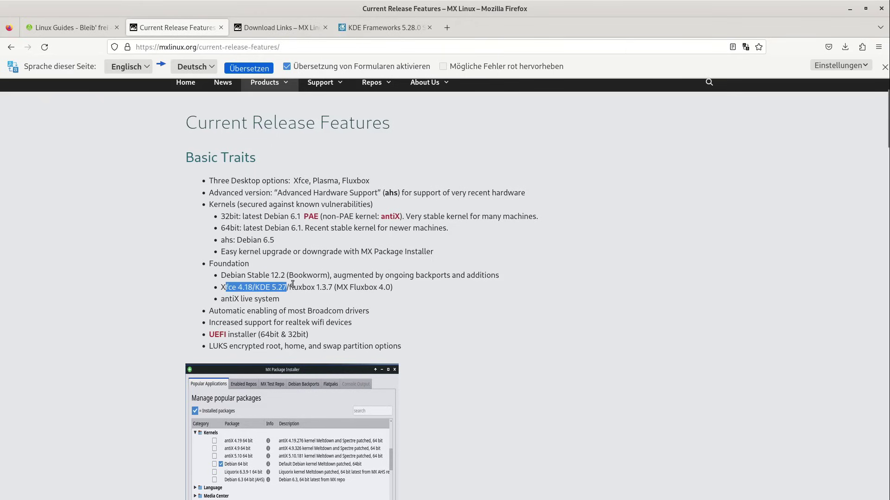
Highlight the Fluxbox version, UEFI installer, and LUKS encrypted partitions lines
drag(290, 287, 328, 288)
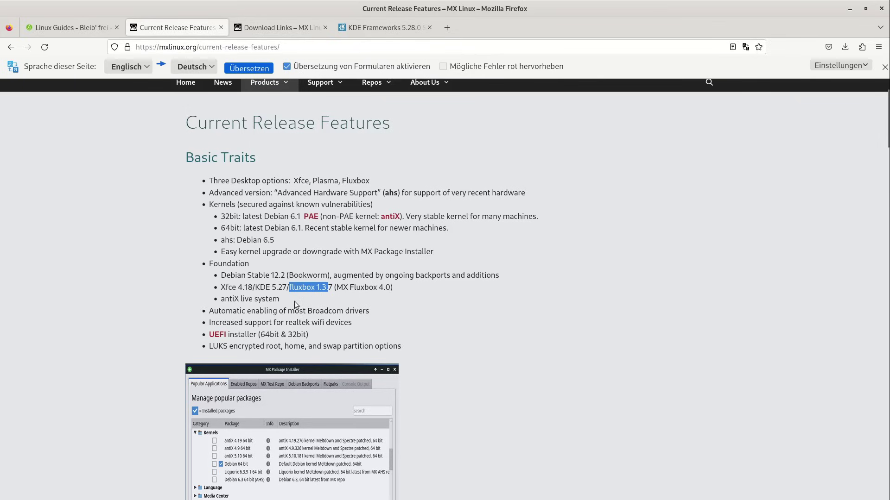
scroll(294, 302, down, 3)
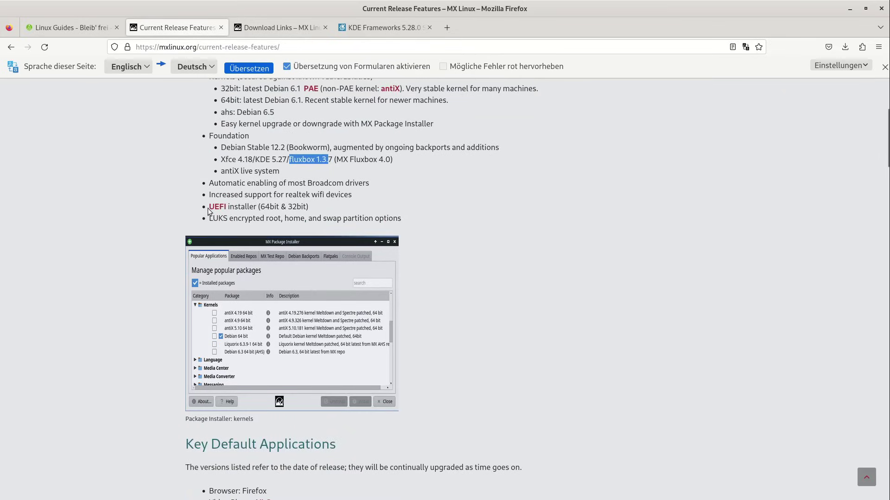
drag(308, 207, 204, 210)
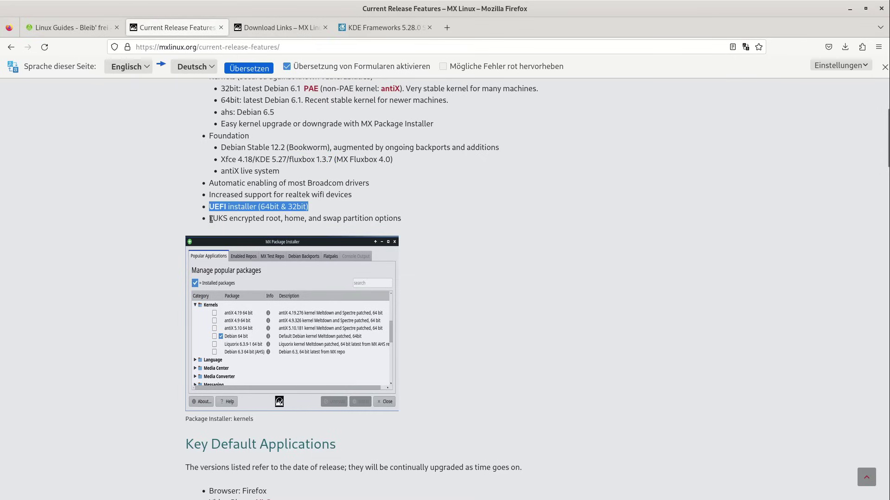
drag(211, 219, 419, 221)
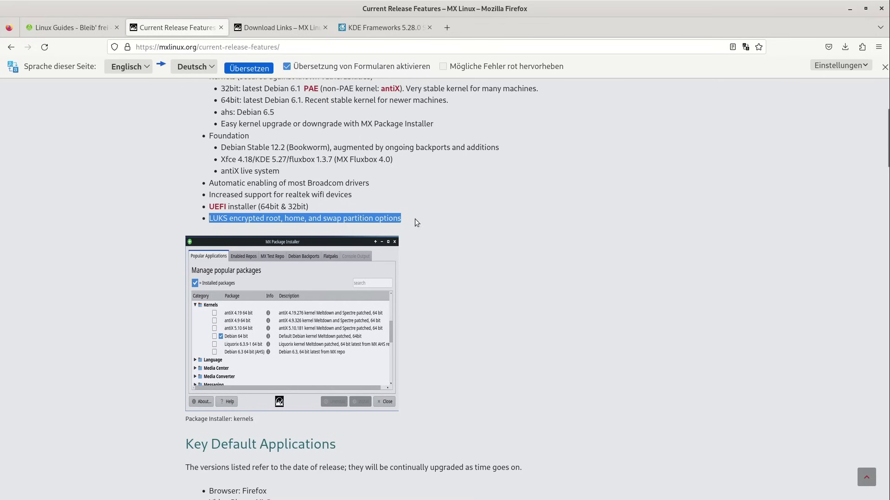
scroll(251, 310, down, 2)
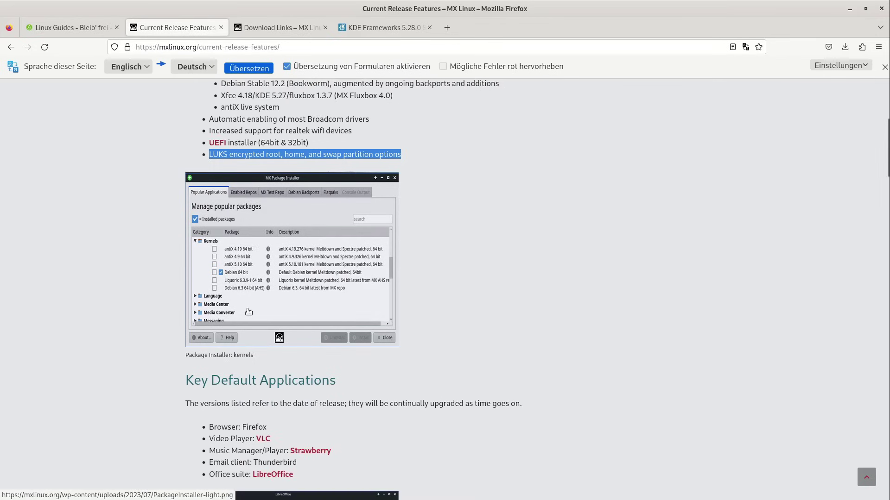
scroll(248, 312, down, 6)
scroll(248, 310, up, 4)
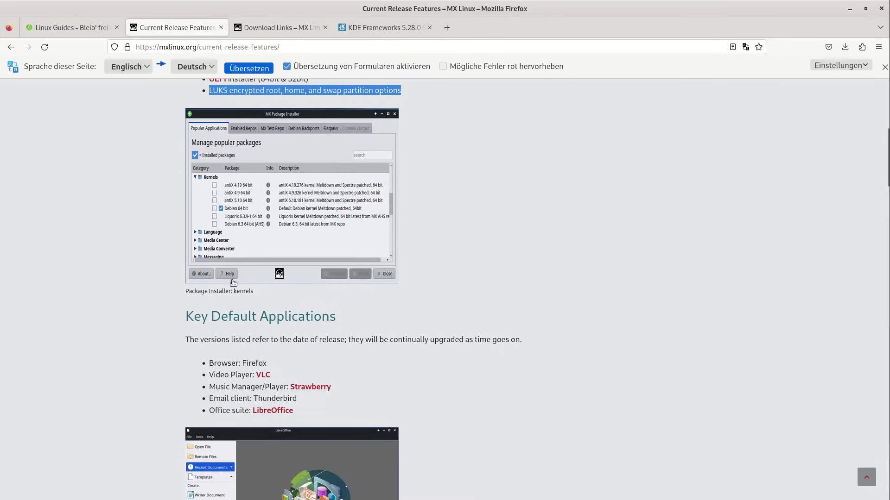
scroll(233, 333, up, 2)
scroll(218, 278, up, 5)
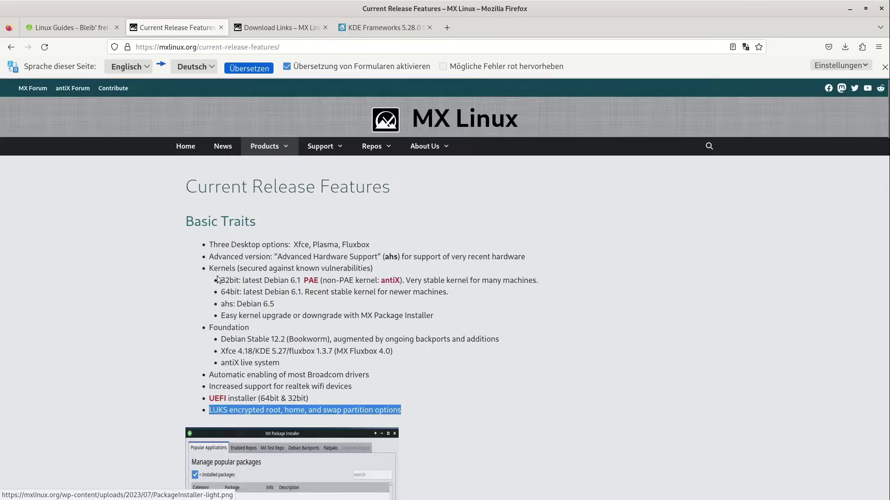
scroll(218, 278, down, 5)
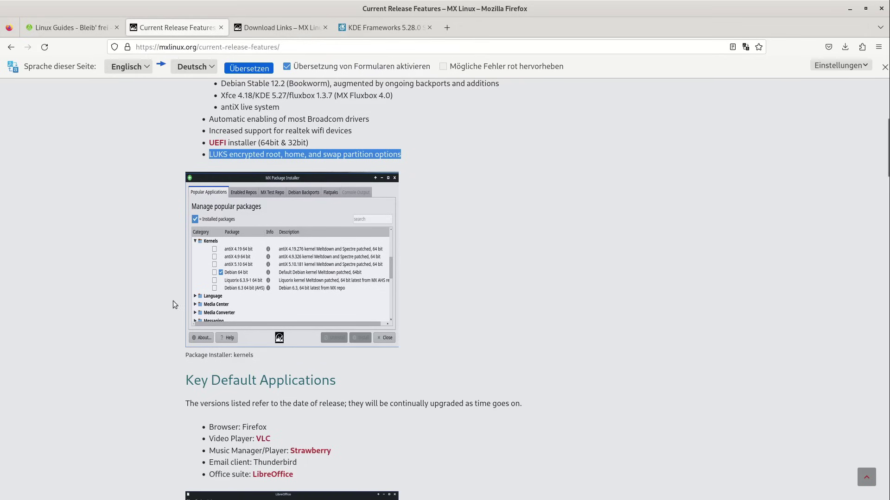
scroll(181, 189, up, 5)
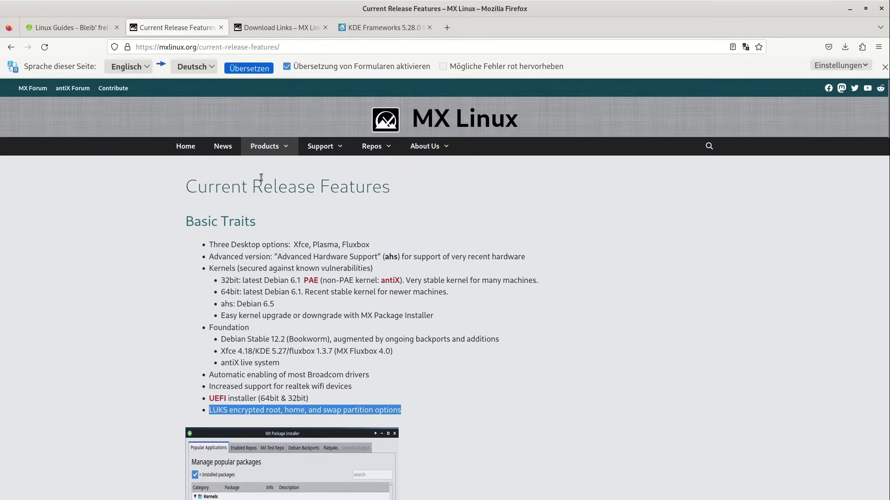
scroll(217, 245, down, 10)
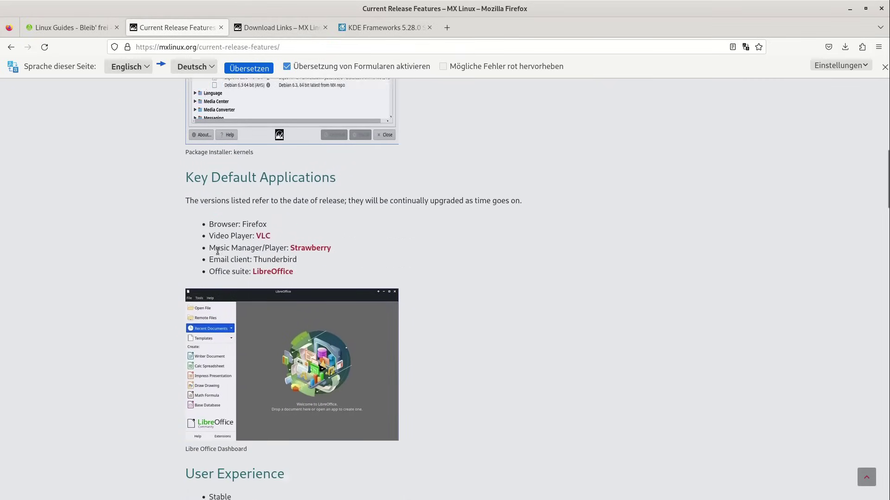
scroll(217, 251, down, 2)
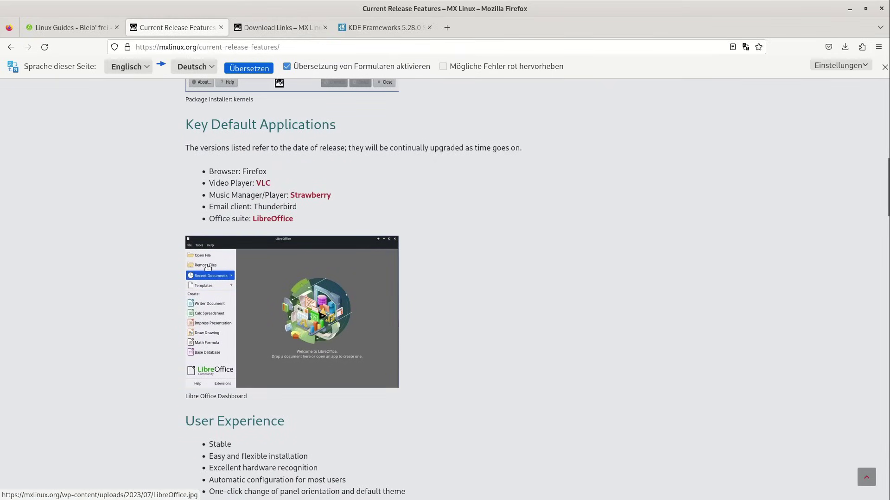
scroll(207, 267, down, 3)
scroll(207, 266, up, 5)
scroll(207, 265, down, 2)
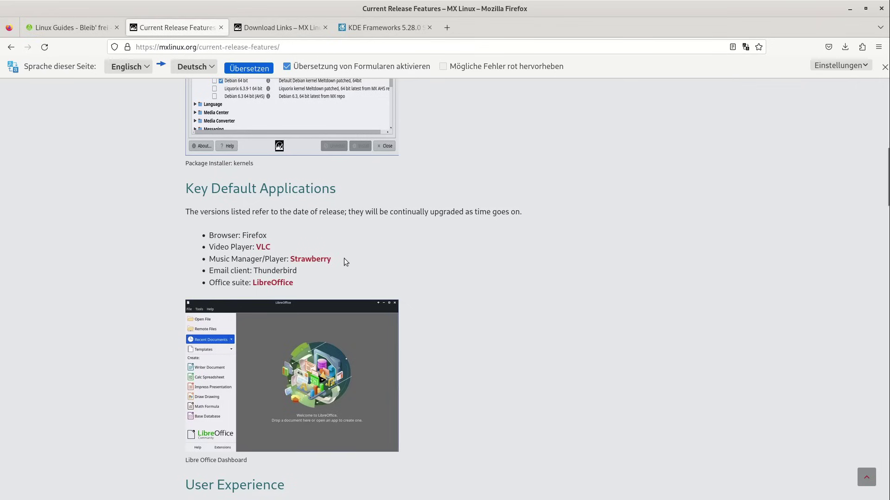
Open the Strawberry Music Player site in a new tab and view, then close, its main-window screenshot
middle_click(320, 263)
click(262, 22)
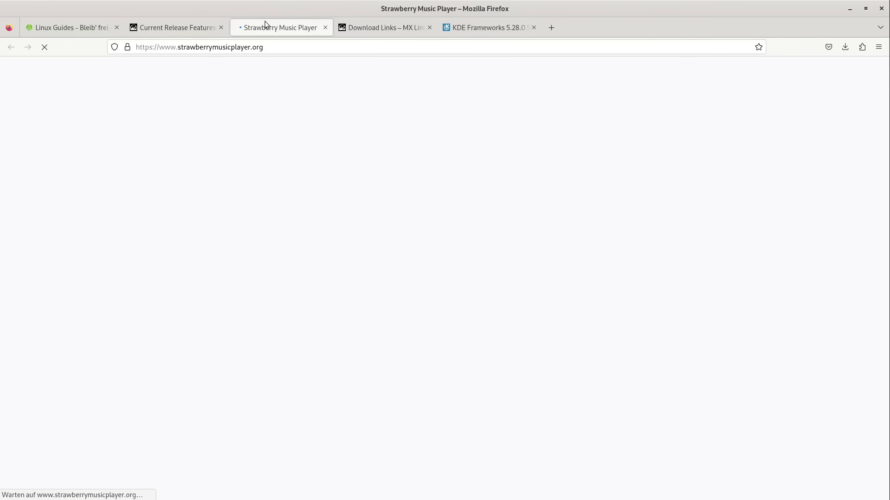
scroll(312, 261, down, 15)
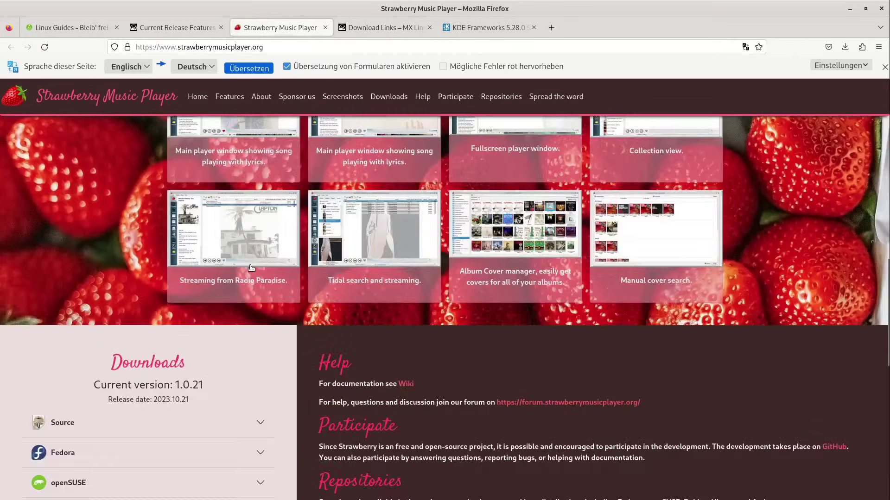
scroll(251, 267, up, 2)
click(262, 176)
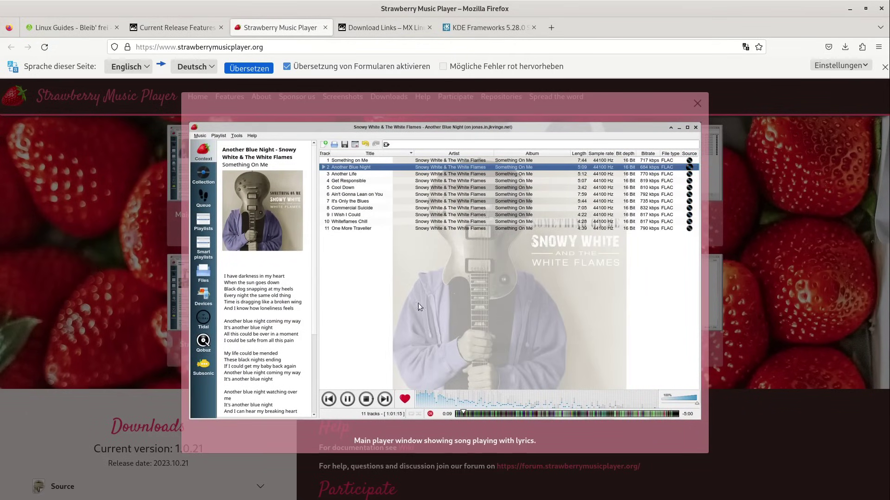
click(160, 26)
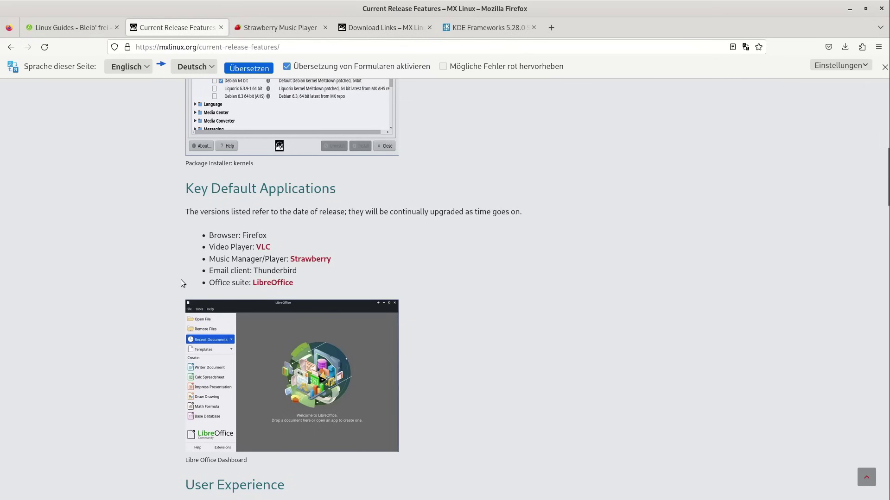
key(ctrl+Tab)
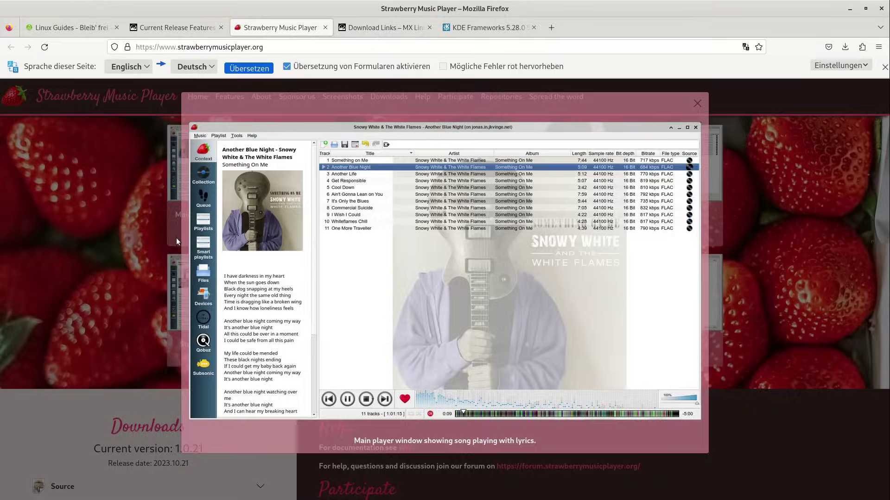
click(102, 216)
Scroll through the Strawberry downloads section and return to the MX Linux features tab
scroll(180, 238, down, 10)
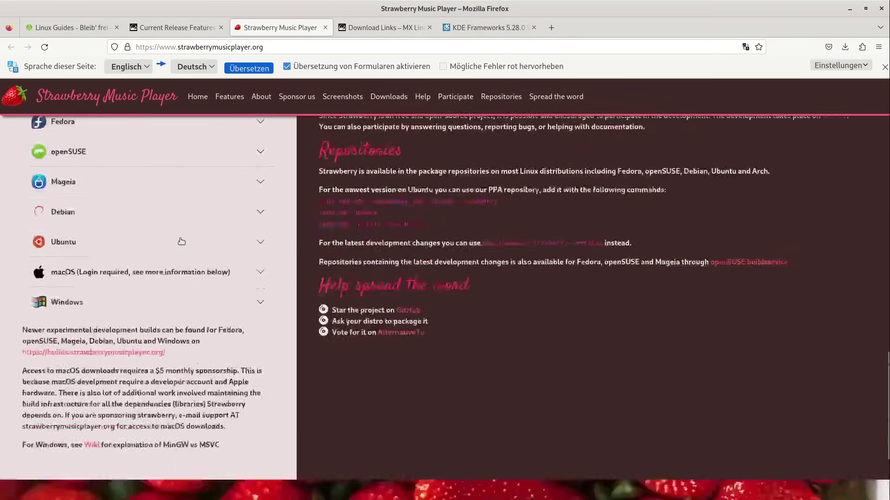
scroll(181, 241, down, 2)
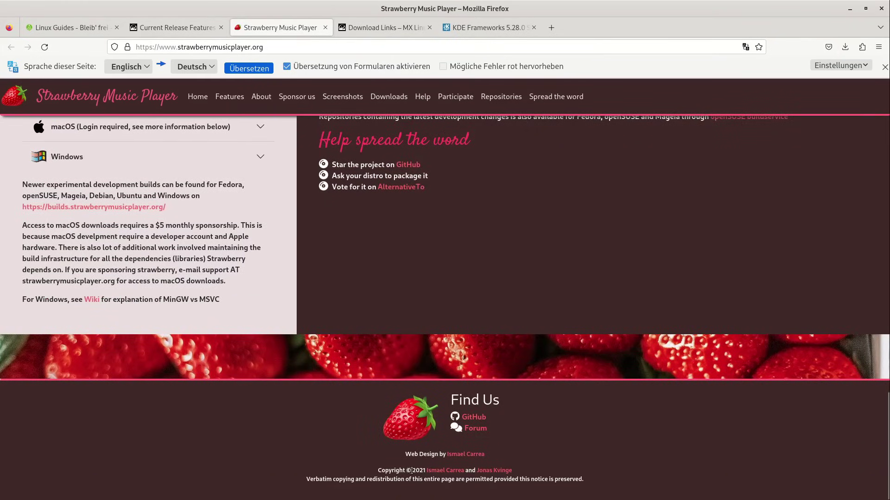
scroll(400, 460, up, 10)
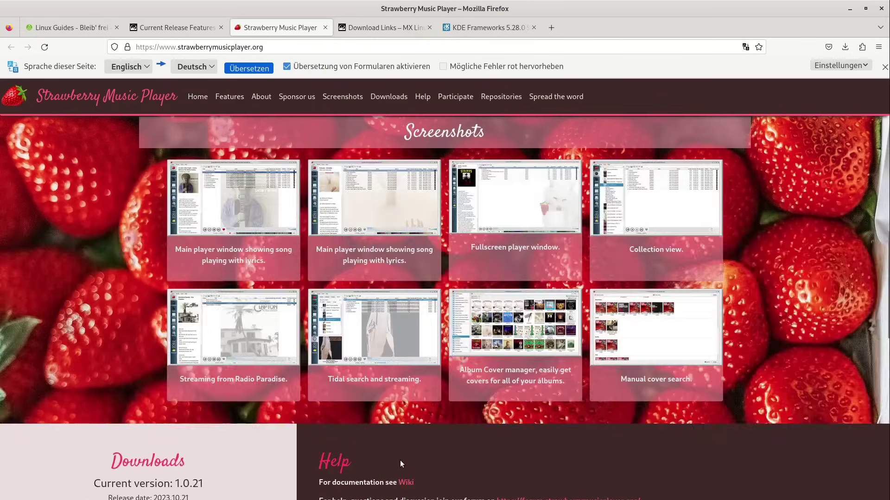
scroll(399, 460, down, 4)
drag(197, 311, 154, 310)
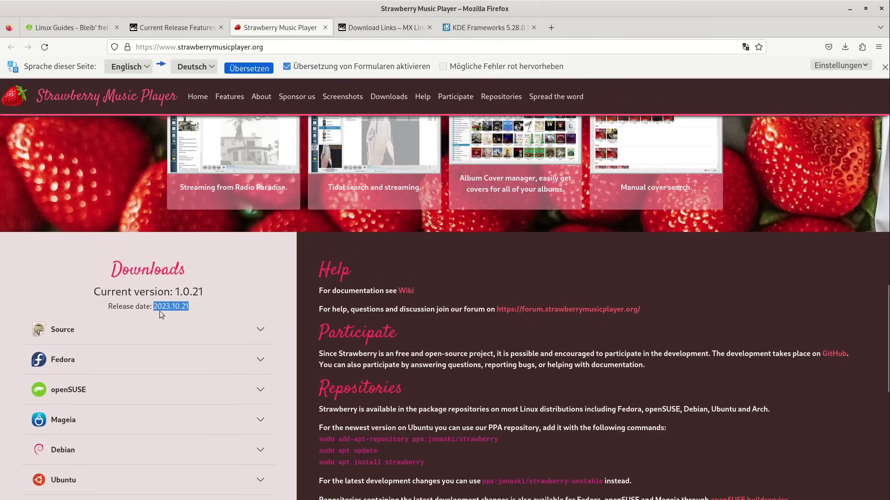
click(171, 24)
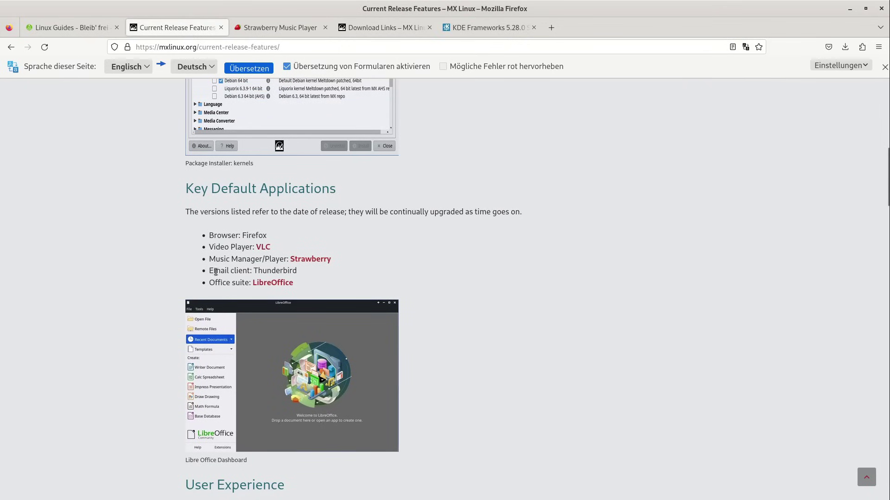
Highlight 'Thunderbird', scroll down the features list, then switch to the MX Linux VM via the window overview
double_click(263, 268)
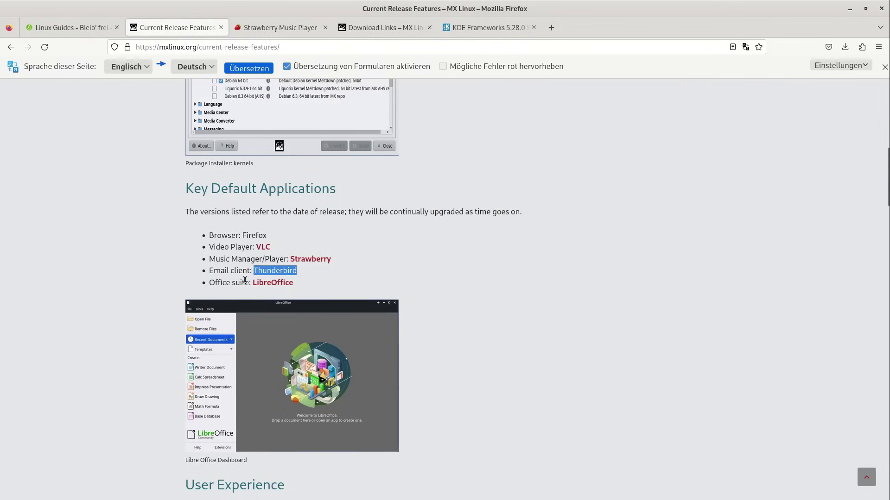
scroll(237, 285, down, 7)
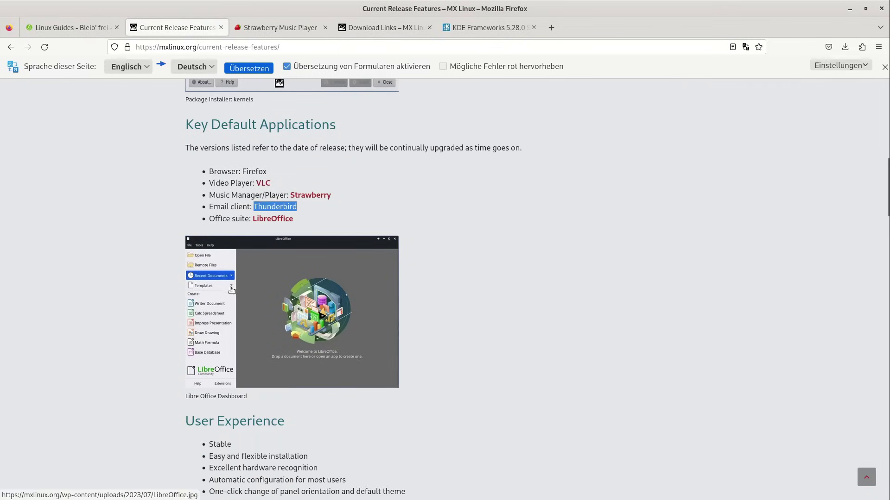
scroll(232, 287, down, 8)
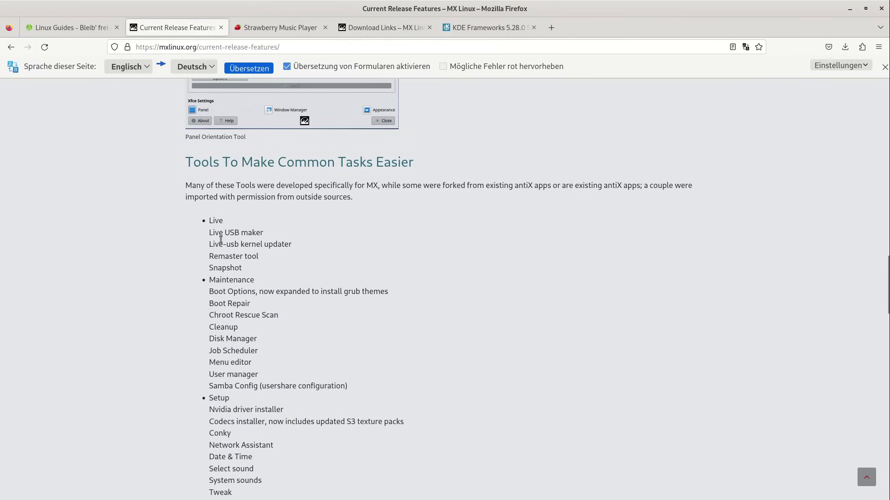
scroll(220, 239, down, 20)
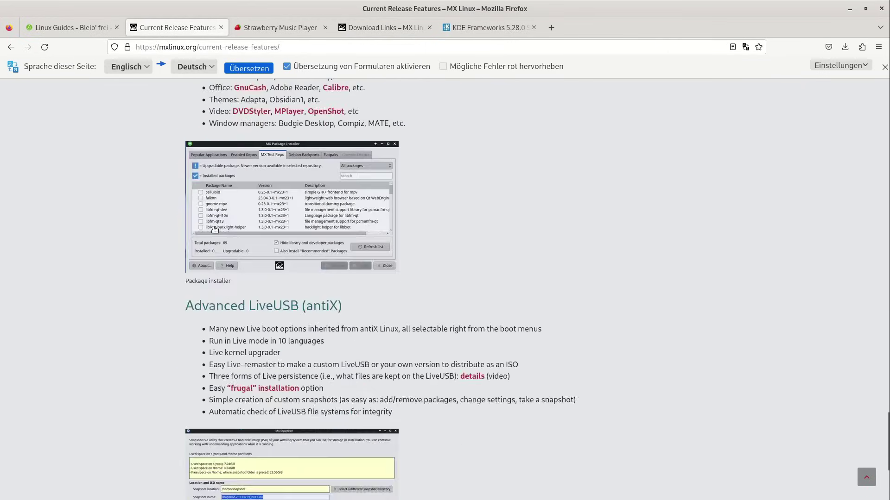
scroll(214, 228, down, 4)
scroll(154, 203, up, 11)
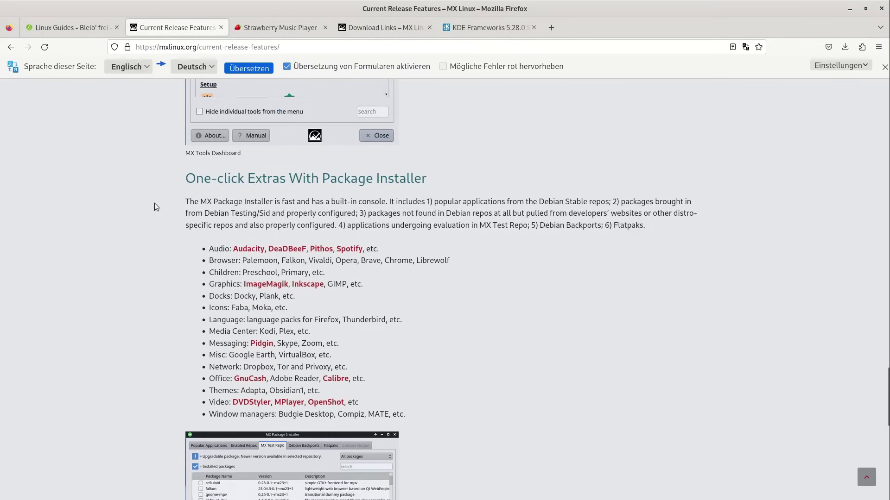
scroll(155, 204, down, 1)
scroll(154, 203, down, 2)
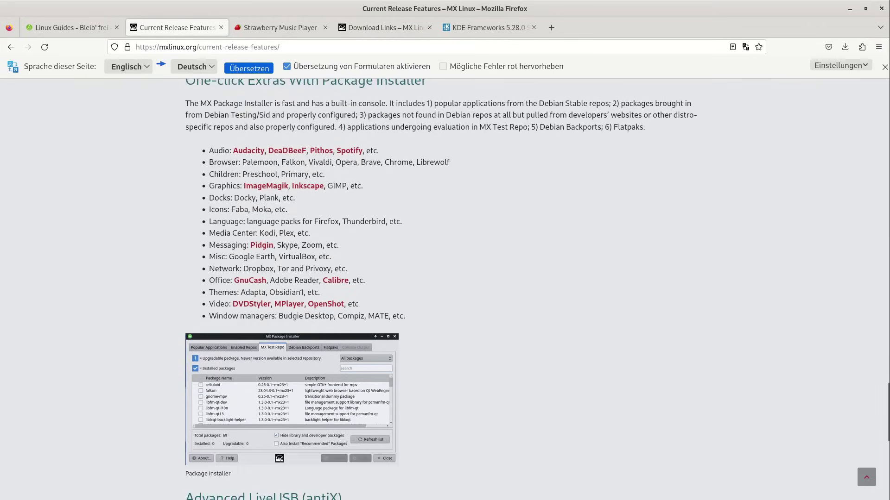
key(super+w)
click(380, 315)
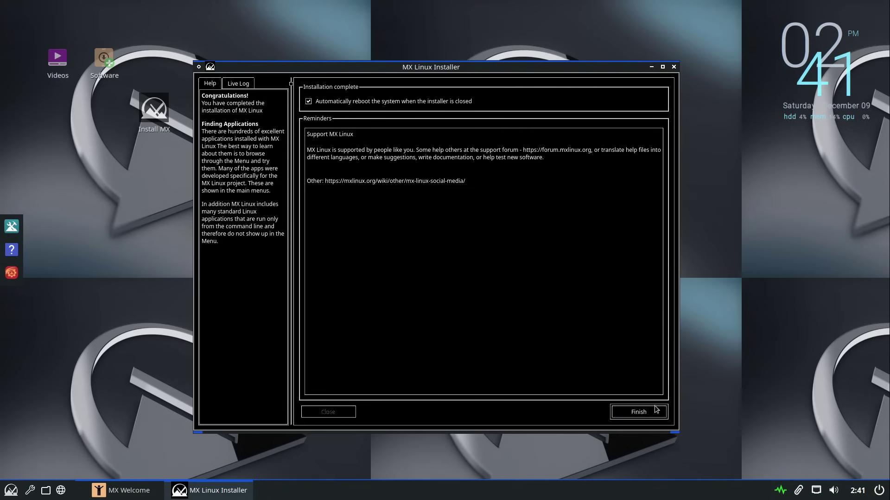
Finish the completed installation with 'Automatically reboot the system' left checked
click(641, 414)
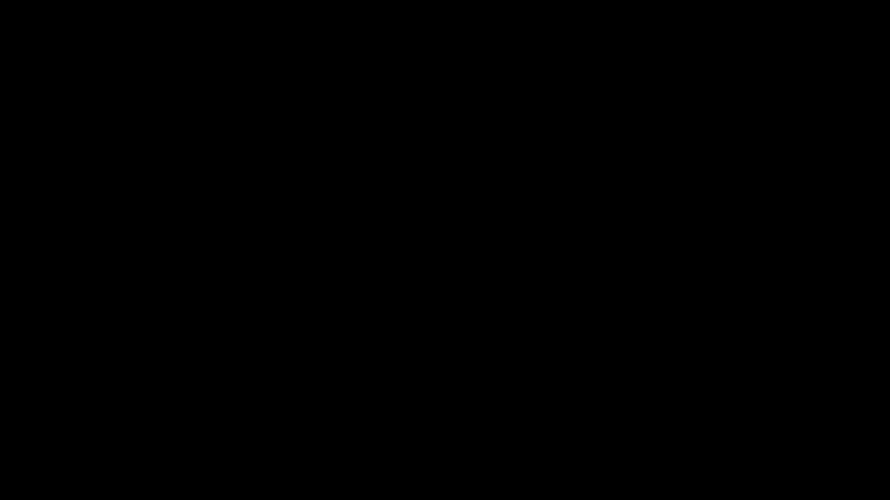
Log in on the LightDM screen with the account password and drag the MX Willkommen window down
text(x)
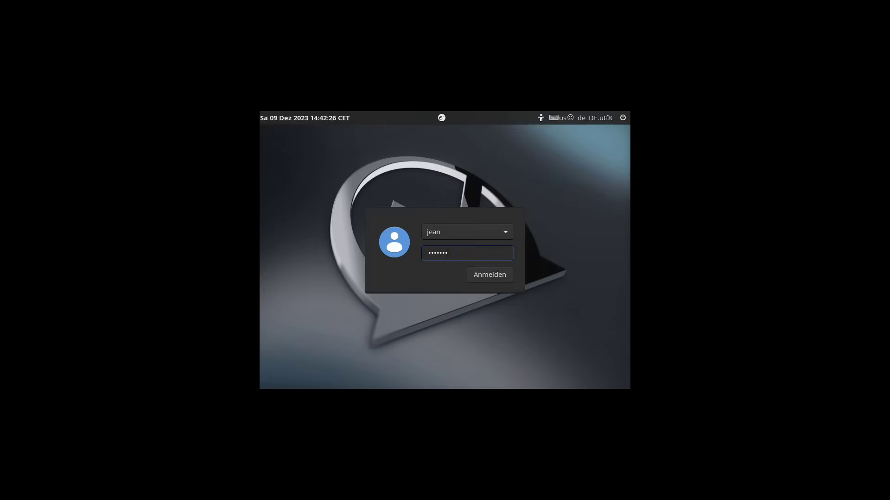
key(Return)
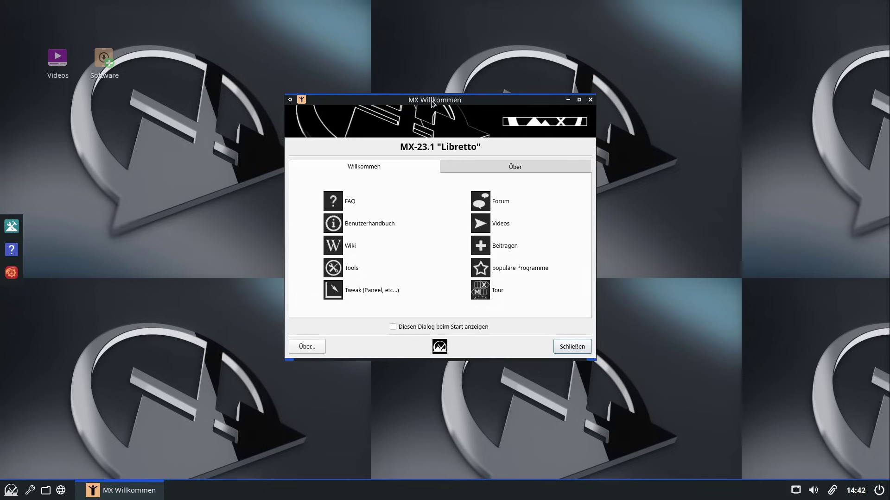
drag(432, 103, 433, 441)
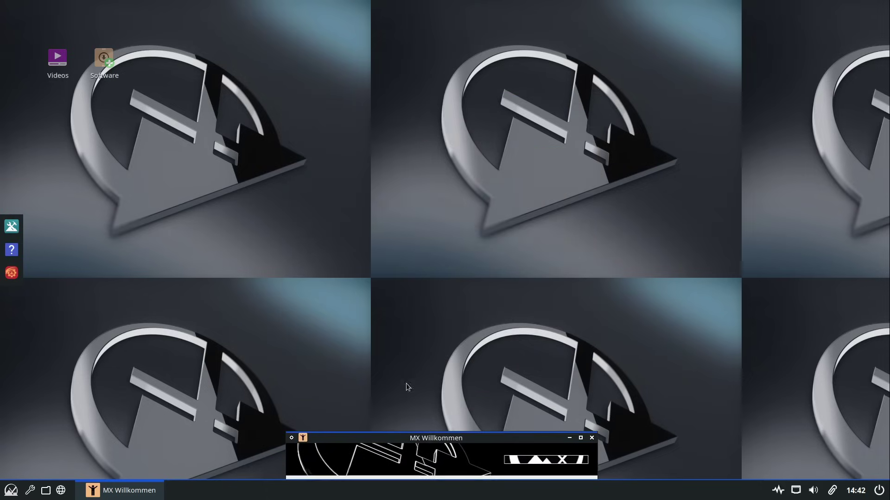
Launch Nitrogen through the desktop menu's Erscheinungsbild > Hintergrund > Auswählen
right_click(347, 175)
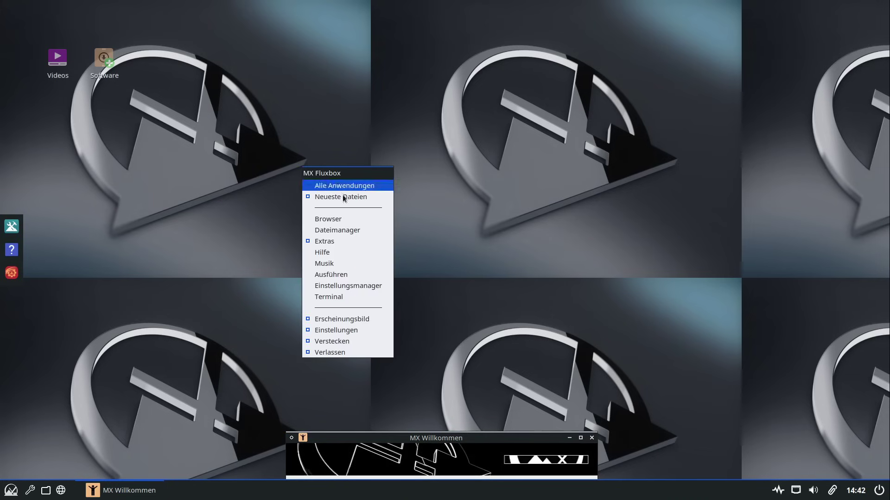
mouse_move(347, 323)
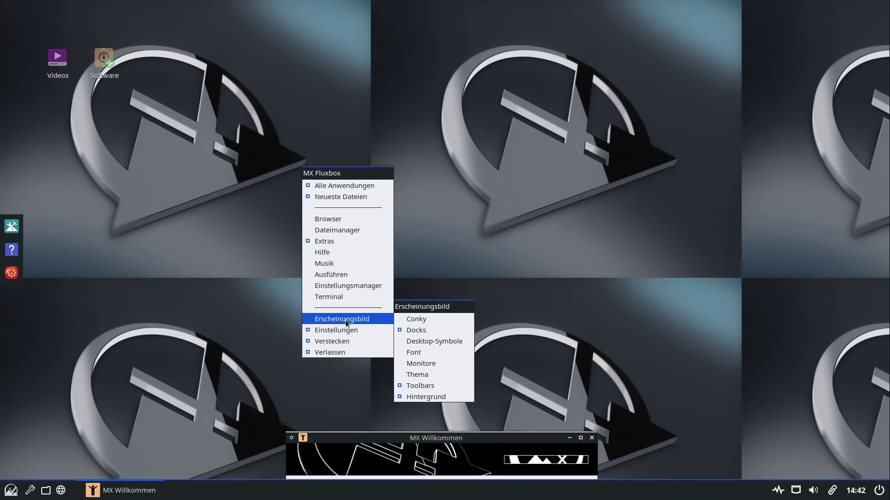
drag(450, 112, 299, 83)
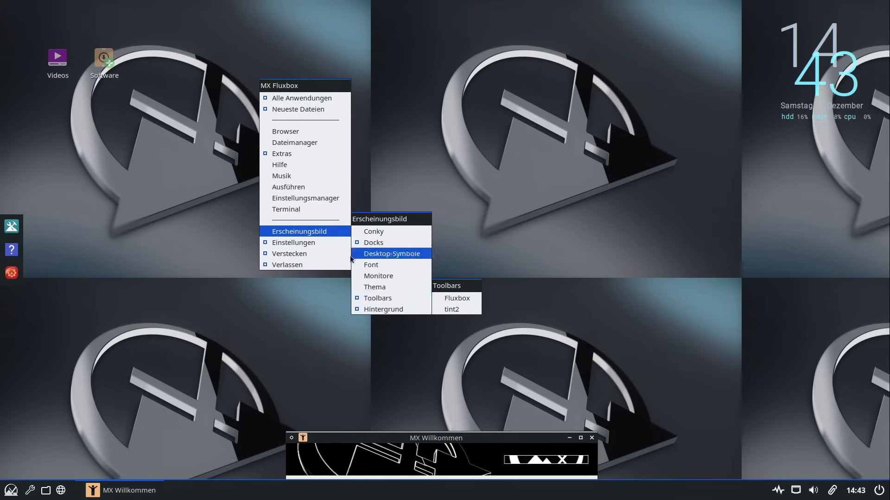
mouse_move(390, 306)
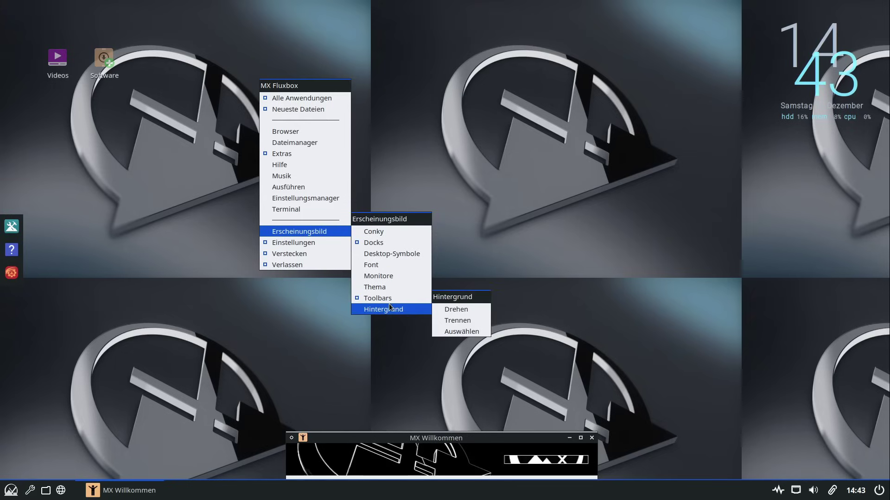
click(469, 333)
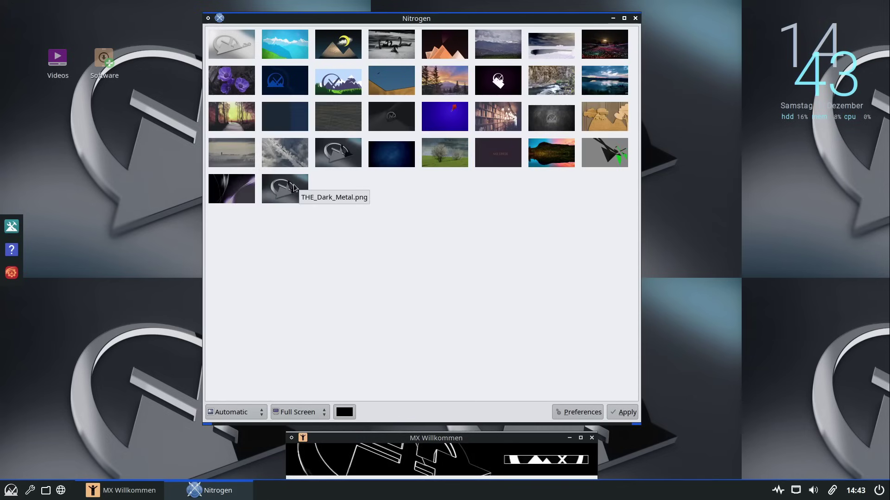
Apply the dark grey MX logo wallpaper with Zoomed scaling
click(339, 157)
click(248, 412)
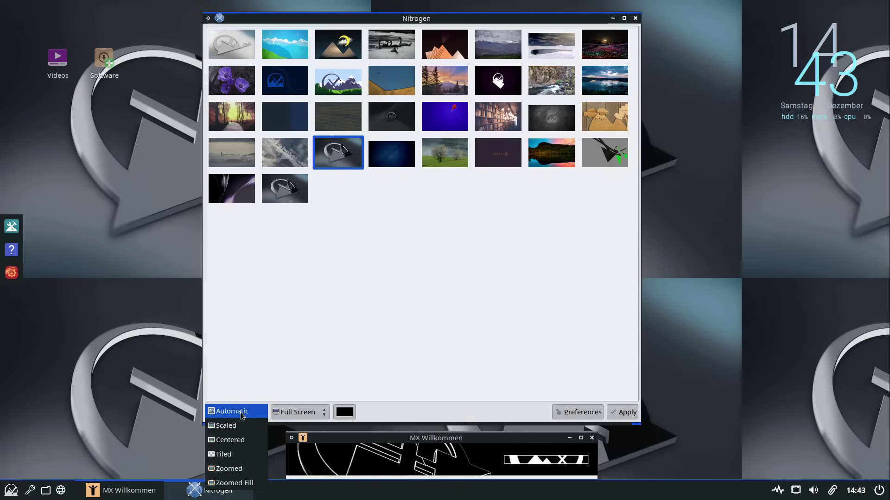
click(248, 471)
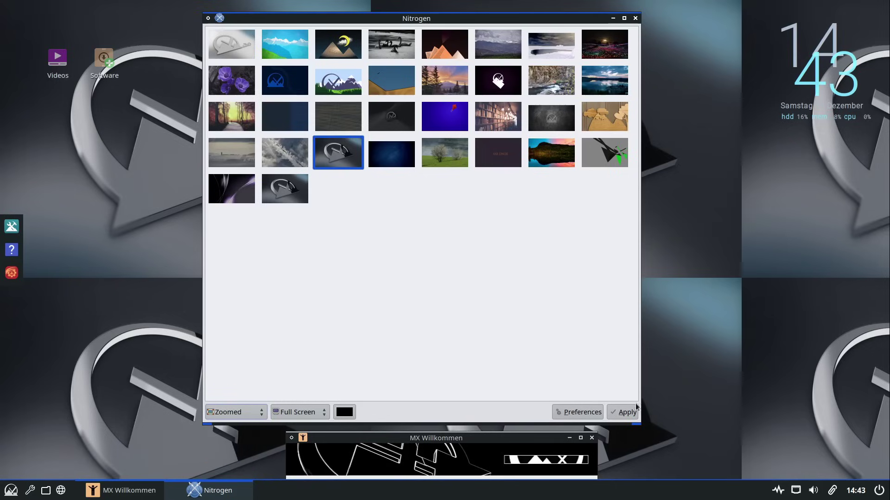
click(622, 412)
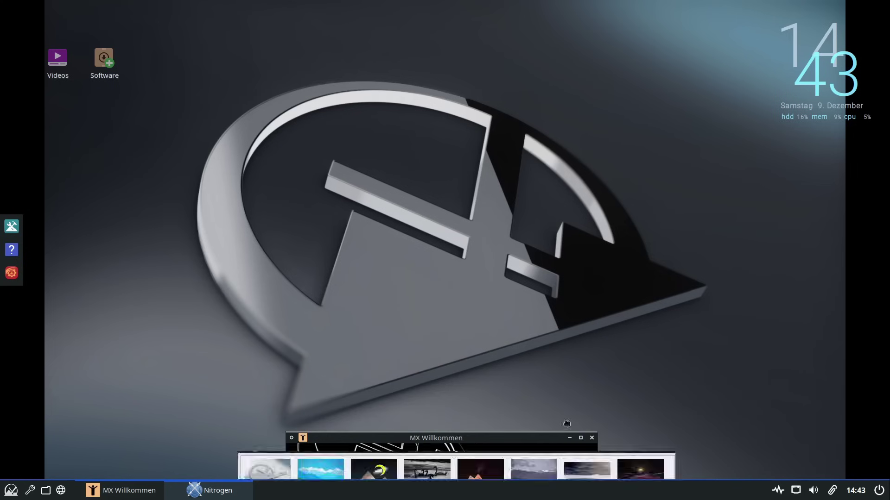
Reapply the wallpaper as Zoomed Fill, close Nitrogen, and recentre the welcome window
drag(566, 421, 595, 34)
scroll(315, 427, down, 1)
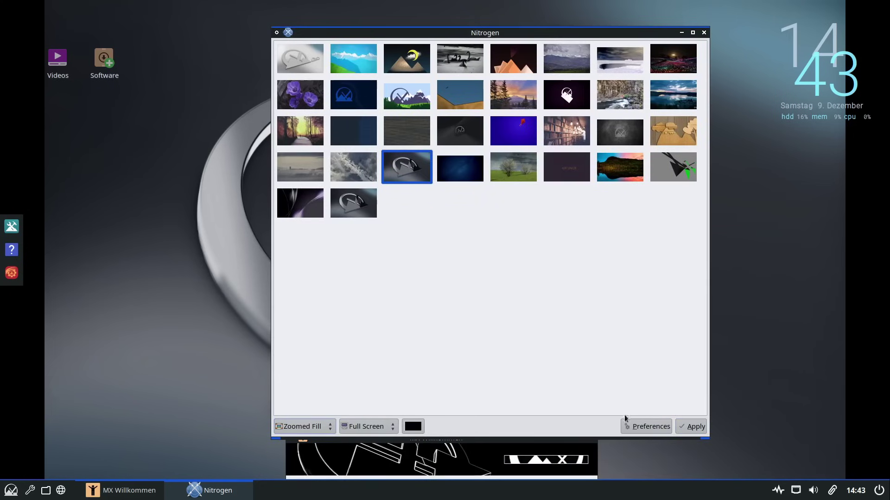
click(691, 427)
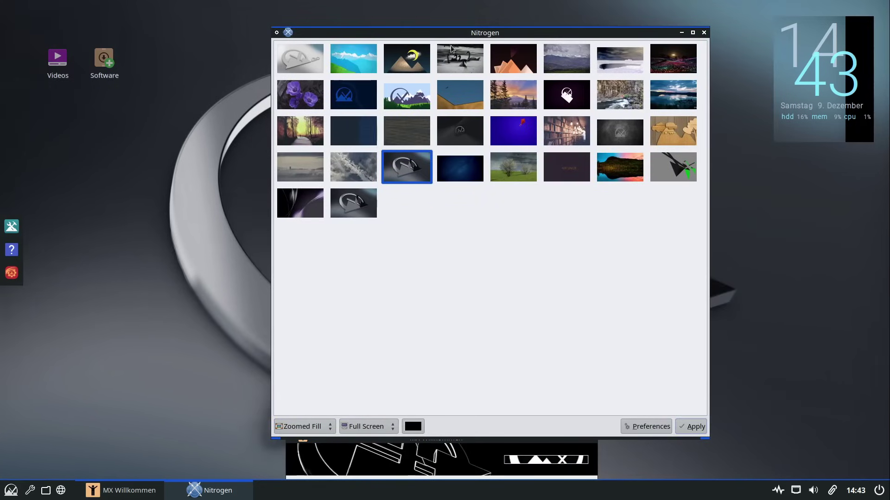
mouse_move(466, 36)
mouse_down()
mouse_move(408, 225)
mouse_move(320, 396)
mouse_move(647, 155)
mouse_move(564, 22)
mouse_move(475, 24)
mouse_up()
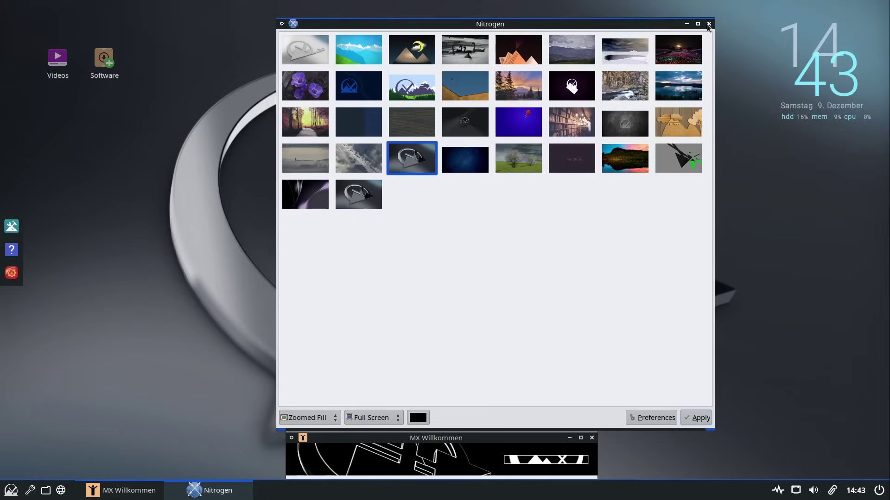
click(713, 23)
drag(453, 437, 456, 120)
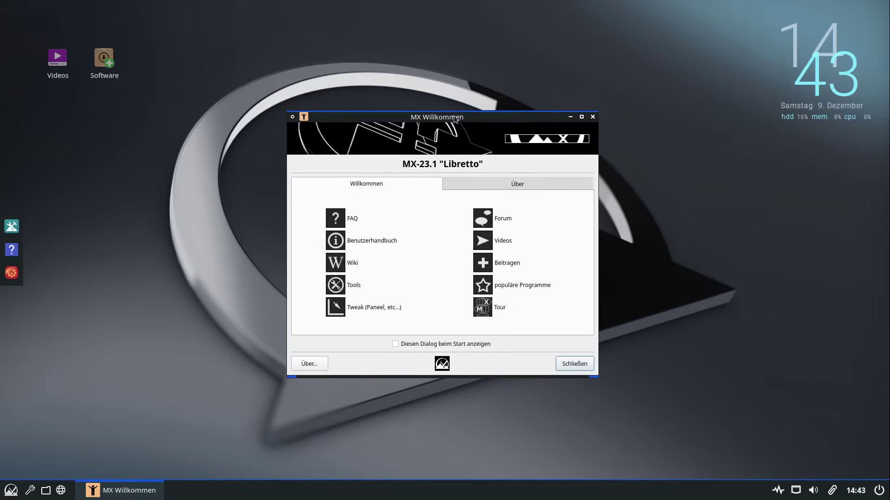
Open the FAQ PDF from MX Willkommen in qpdfview and scroll to page 2
click(350, 223)
scroll(356, 237, down, 3)
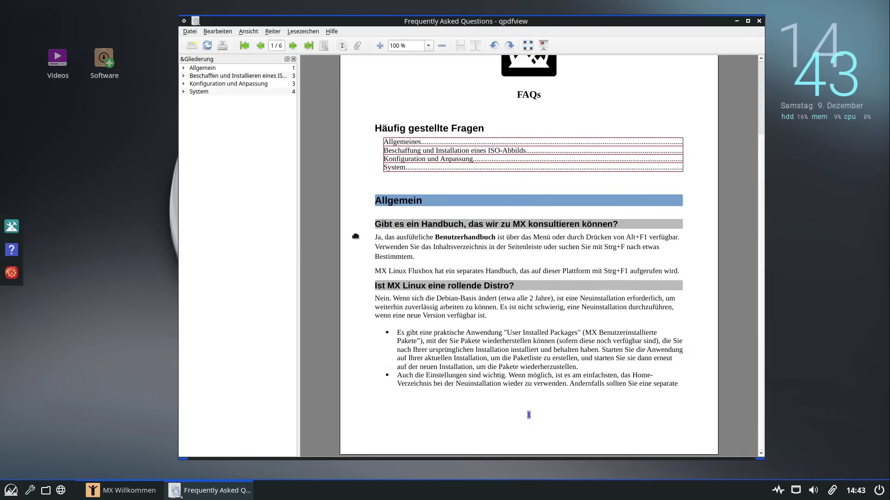
scroll(355, 236, down, 20)
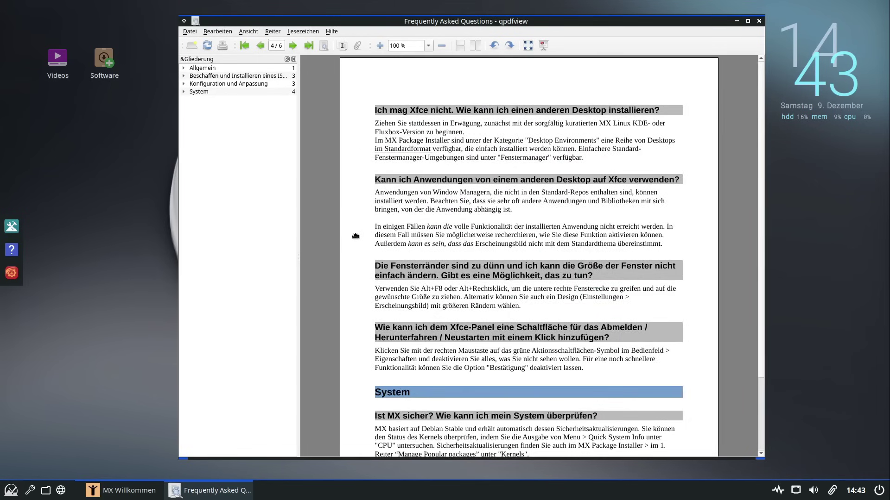
scroll(356, 253, up, 20)
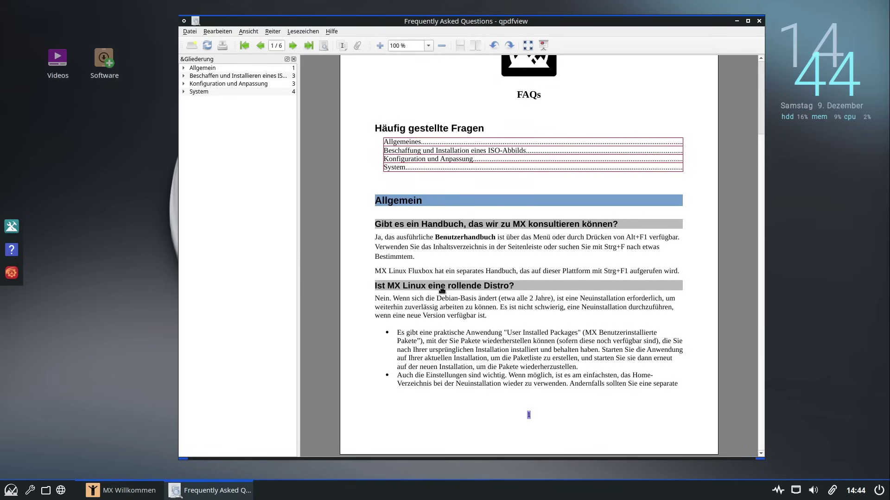
scroll(409, 347, down, 7)
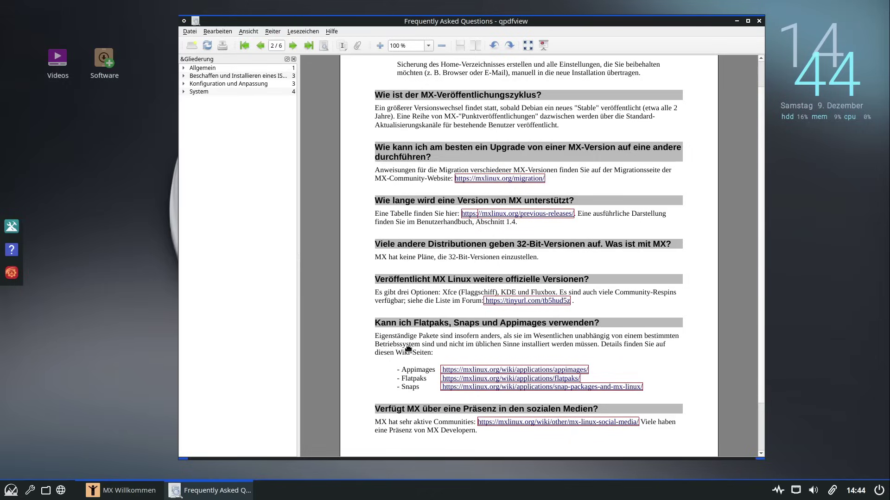
Follow the FAQ's Flatpaks link into Firefox and scroll the wiki page
click(458, 382)
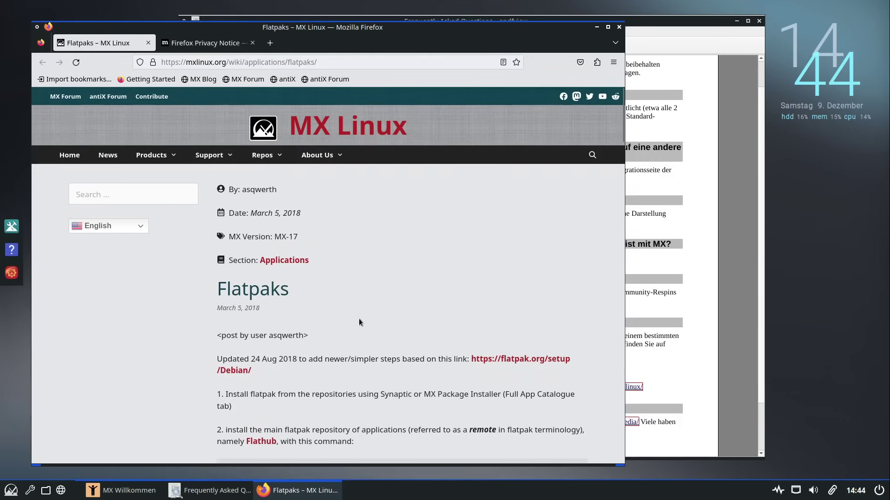
scroll(310, 330, down, 3)
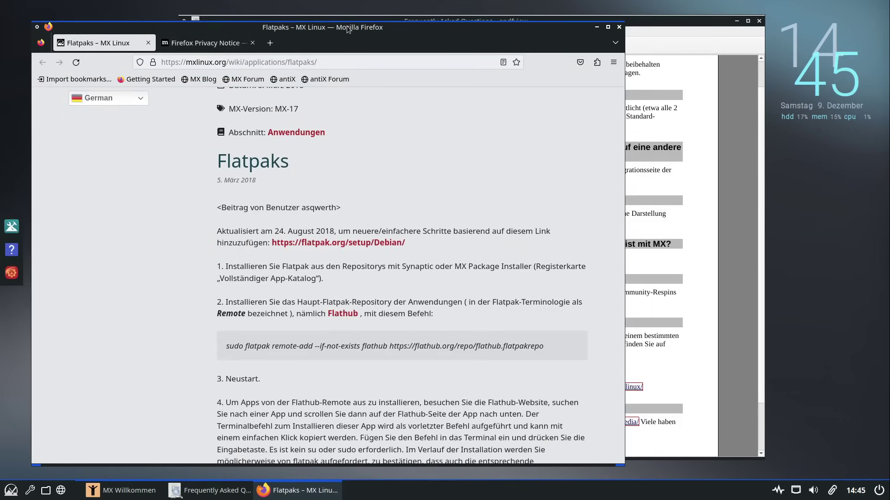
scroll(348, 30, up, 1)
scroll(347, 29, down, 1)
Move the Firefox window to the top-left, browse the Flatpaks page, and focus the address bar
drag(348, 29, 357, 51)
scroll(357, 51, up, 1)
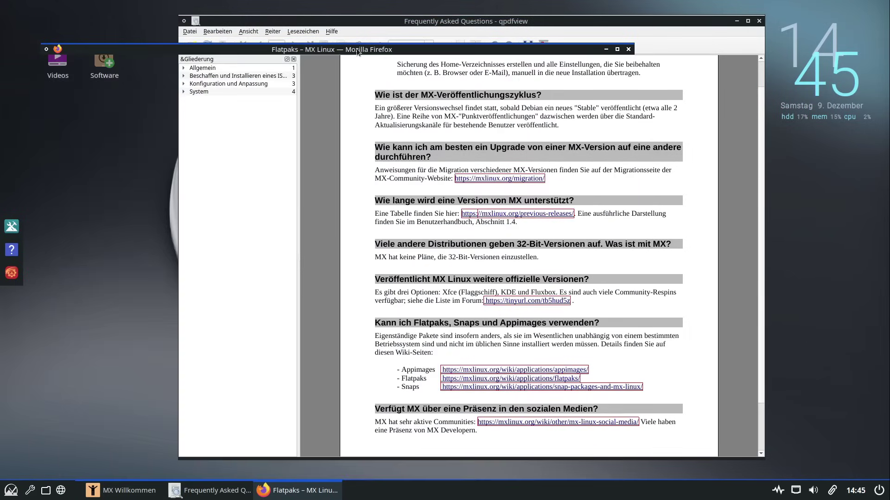
scroll(355, 49, down, 1)
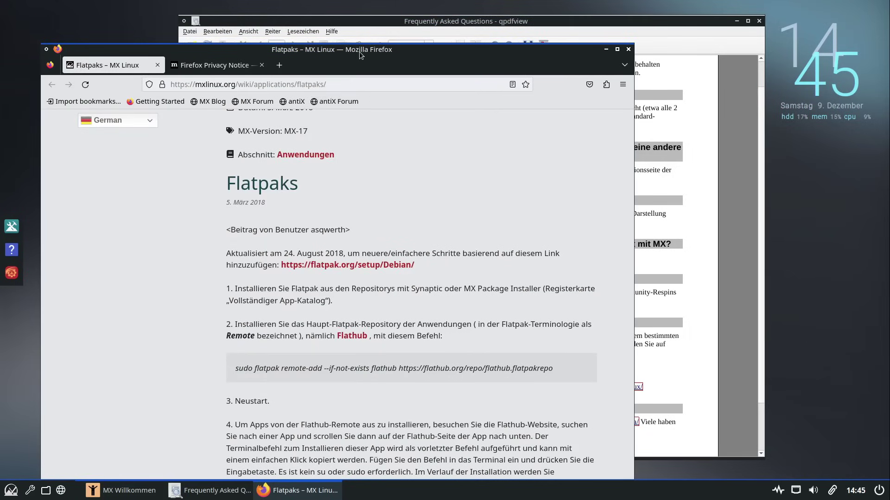
scroll(359, 51, up, 1)
scroll(360, 51, down, 1)
scroll(360, 51, up, 1)
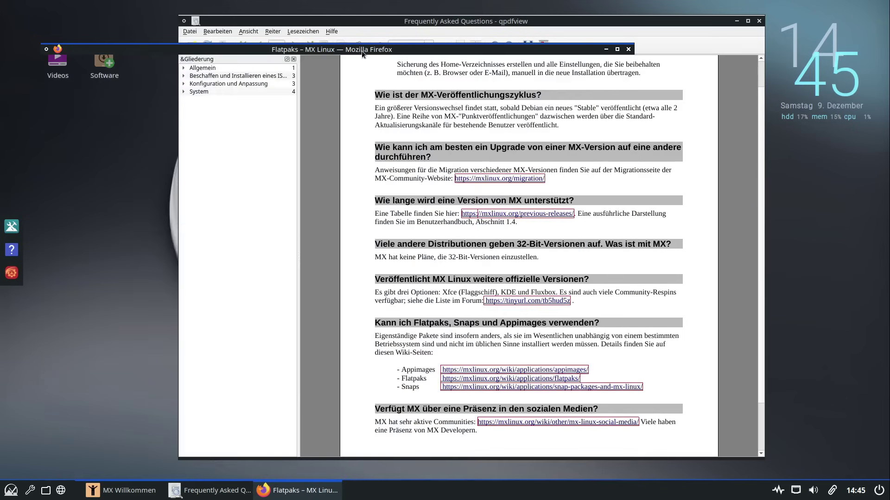
mouse_move(361, 51)
mouse_down()
mouse_move(320, 22)
mouse_move(319, 10)
mouse_move(329, 7)
mouse_move(407, 131)
mouse_move(470, 262)
mouse_move(433, 2)
mouse_up()
scroll(470, 262, down, 1)
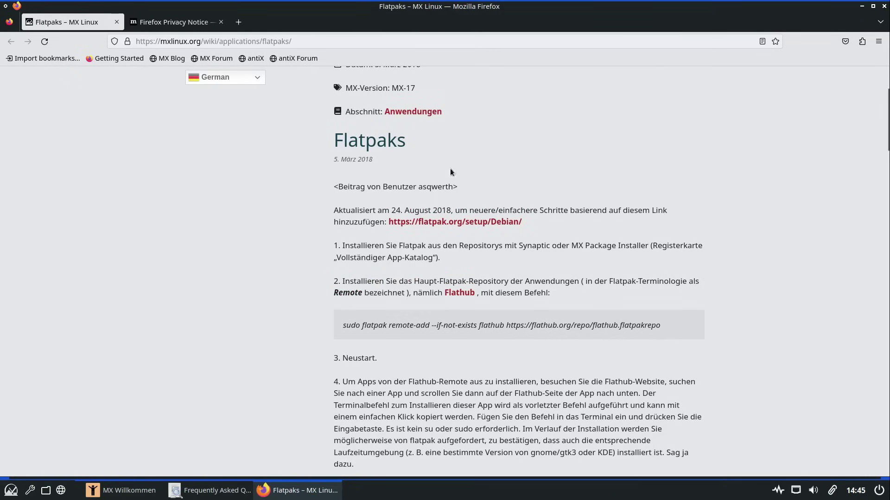
scroll(408, 268, up, 3)
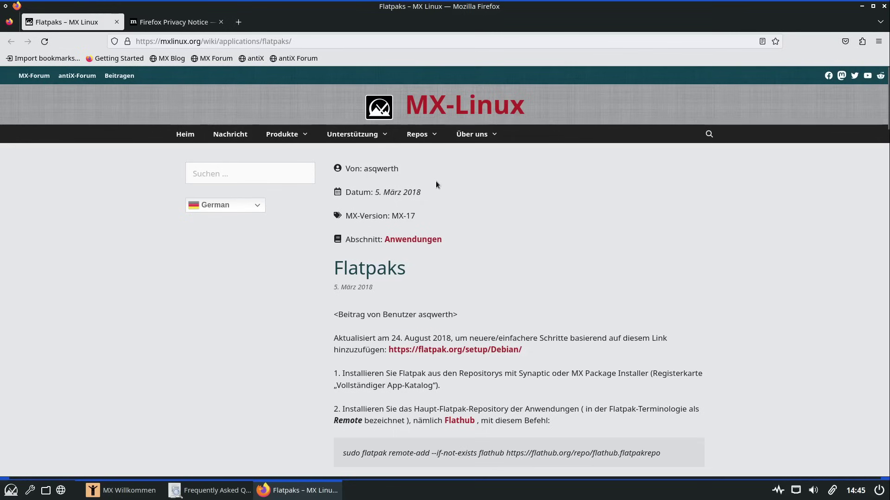
click(314, 38)
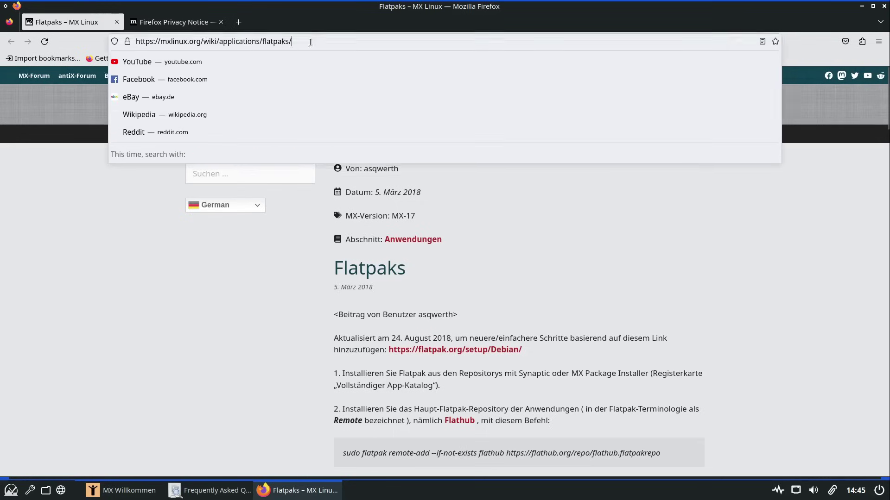
Trim the address to mxlinux.org/wiki/ and open the 'Alle' wiki articles list
drag(313, 40, 217, 40)
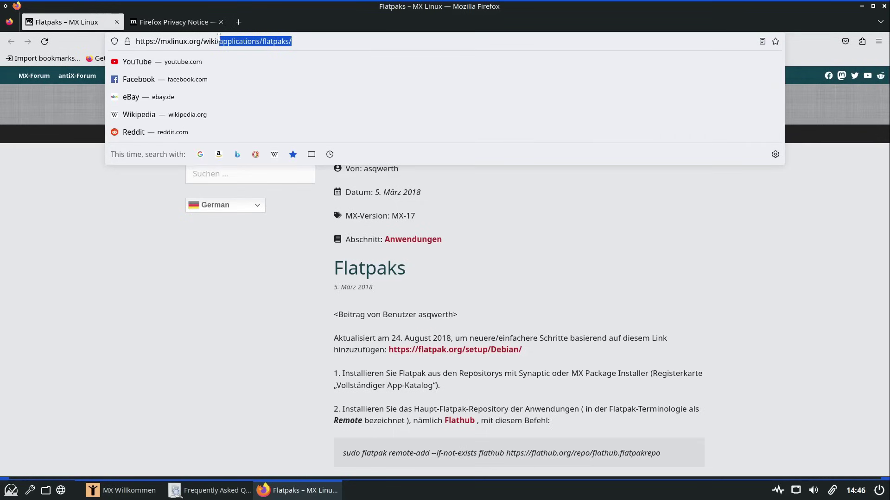
key(BackSpace)
key(Return)
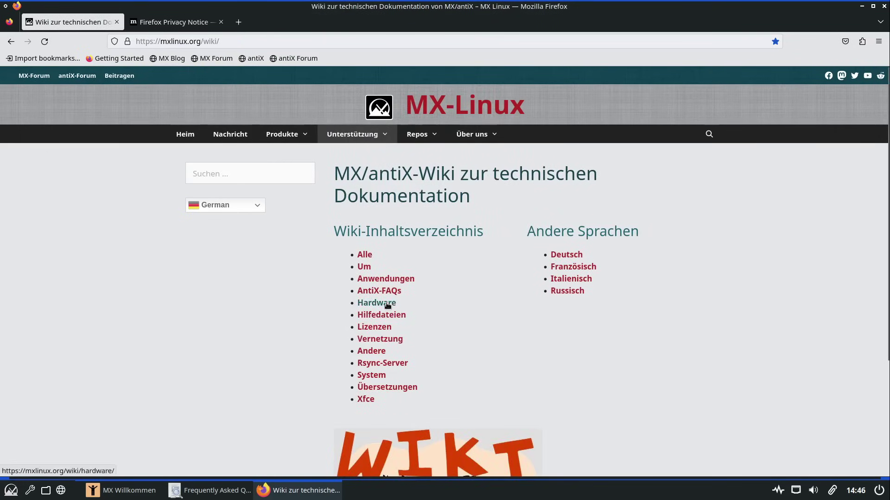
scroll(448, 302, down, 5)
scroll(449, 302, up, 5)
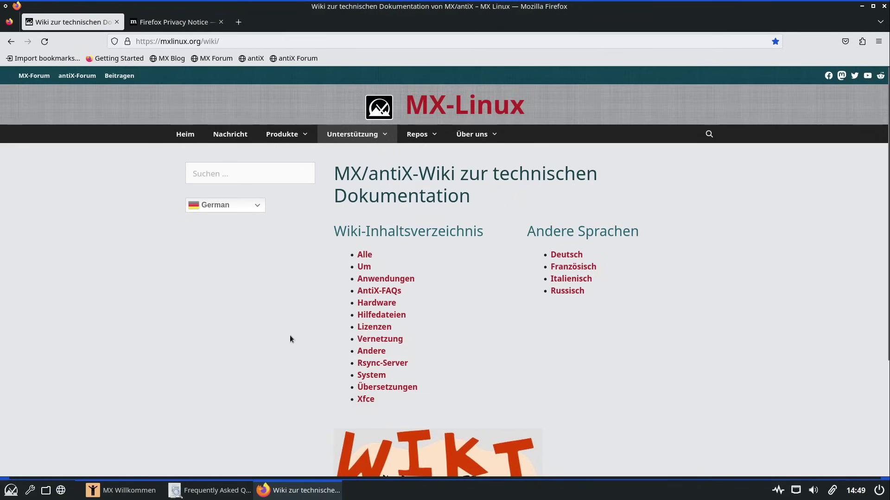
click(362, 256)
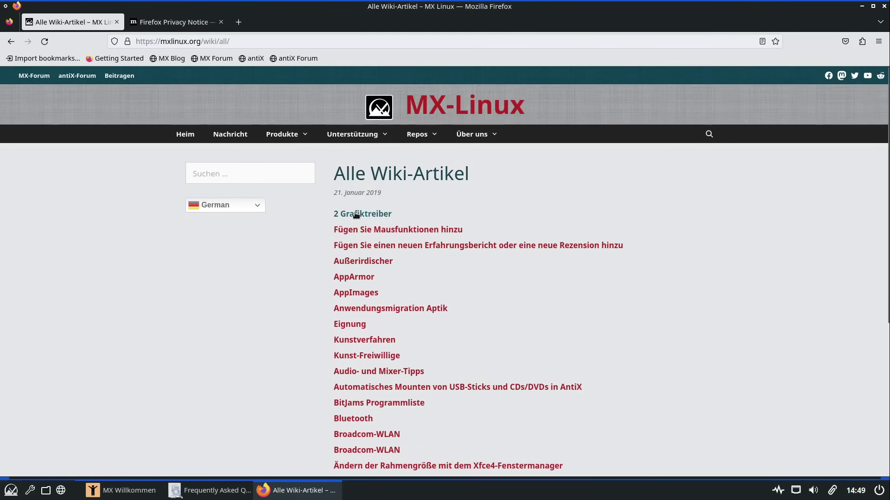
Open the Außerirdischer article in a new tab and read through it
middle_click(343, 260)
click(199, 19)
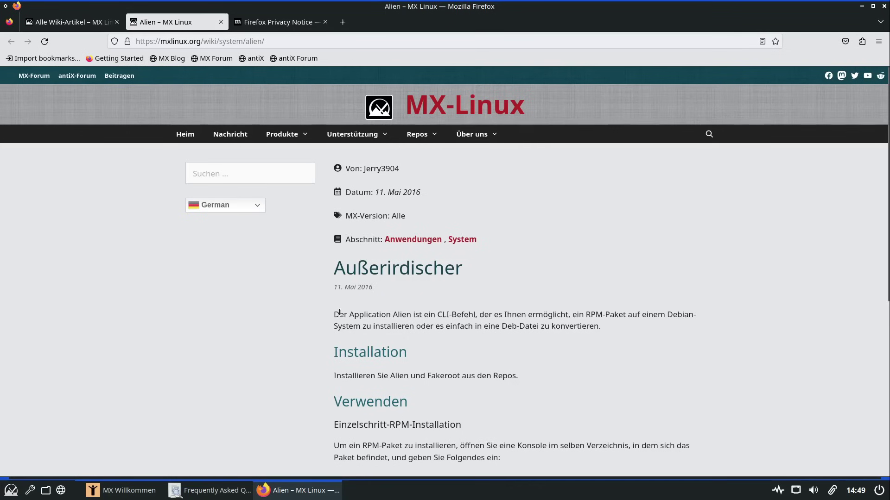
scroll(334, 315, down, 5)
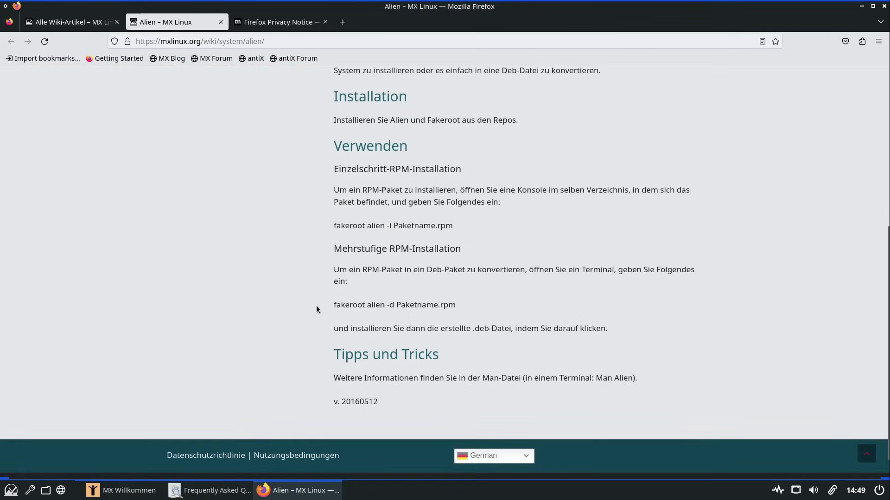
scroll(314, 305, up, 5)
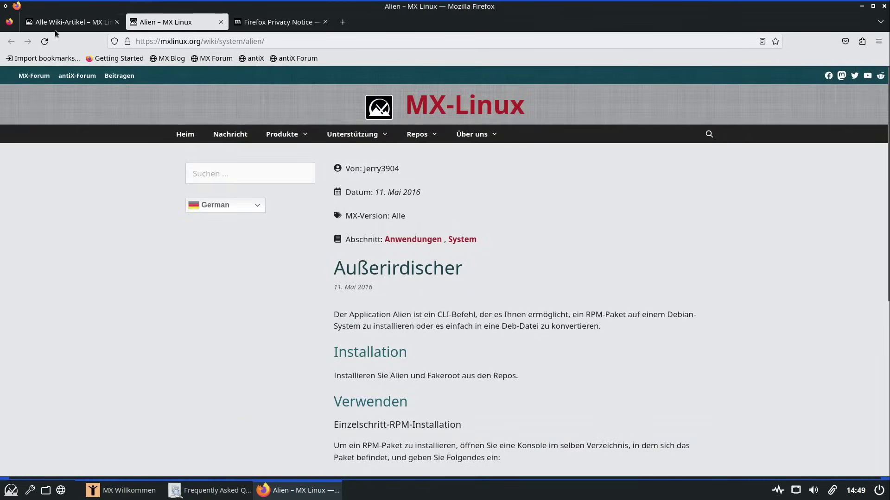
Return to the first tab, browse to the Bluetooth article, and reload it with F5
click(58, 28)
scroll(367, 321, down, 6)
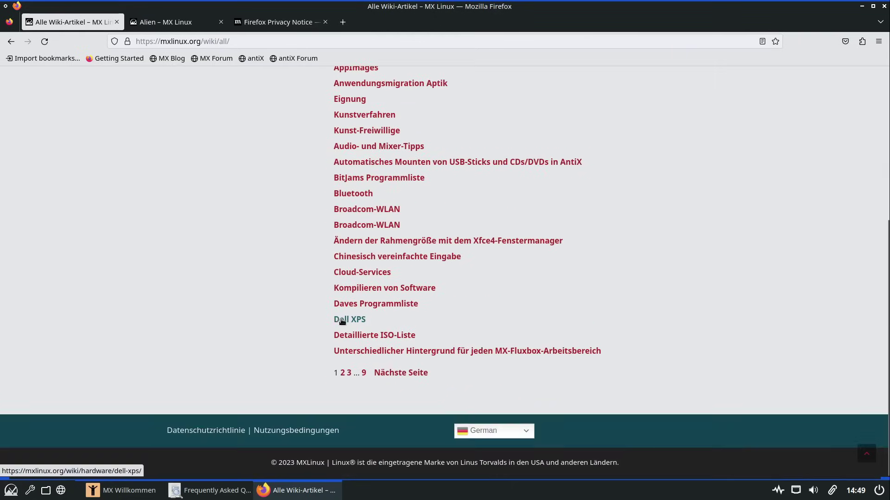
scroll(313, 312, up, 5)
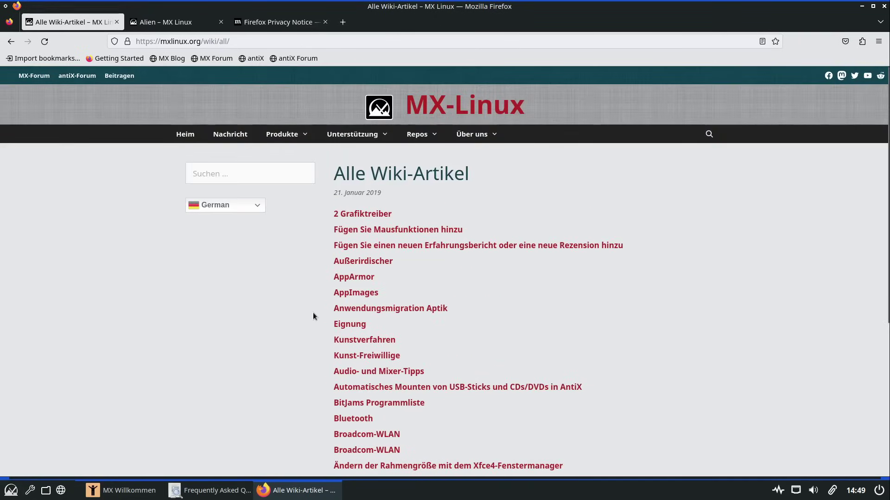
scroll(313, 312, down, 3)
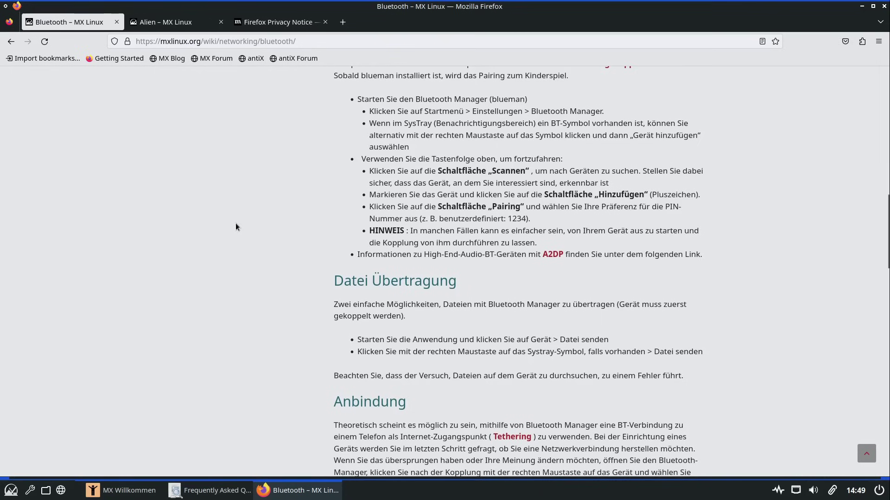
scroll(361, 227, down, 7)
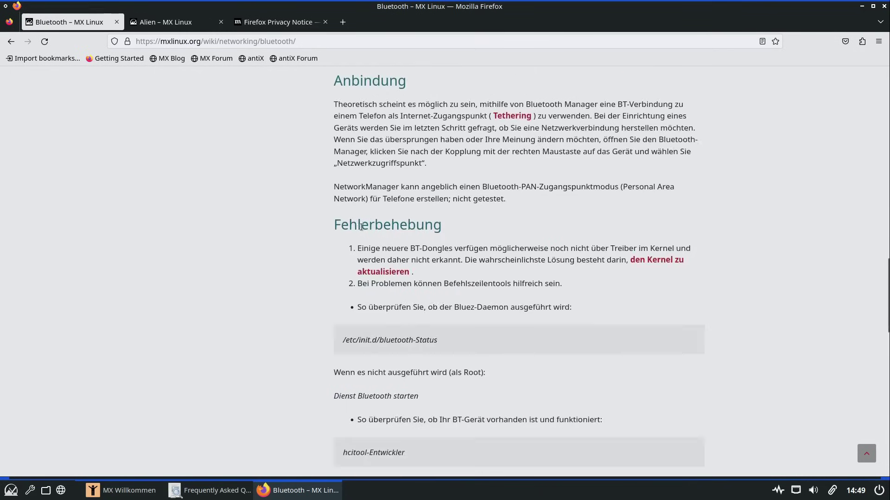
scroll(361, 227, down, 13)
scroll(363, 224, up, 20)
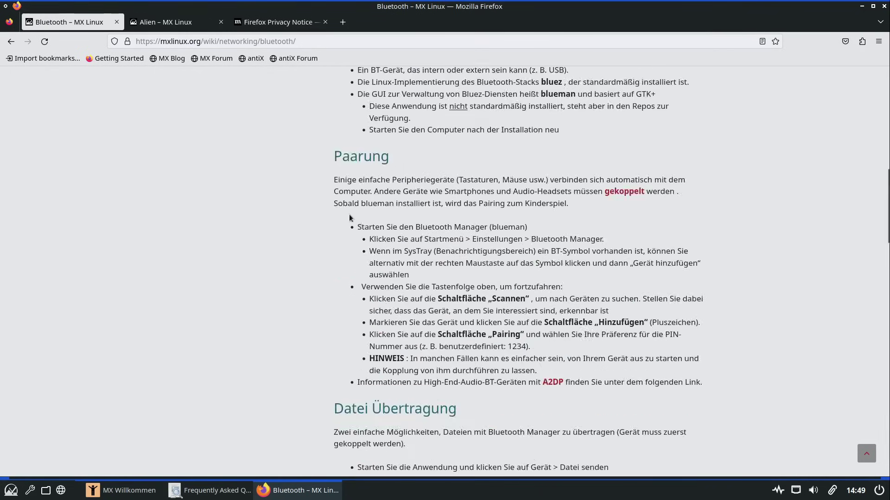
key(F5)
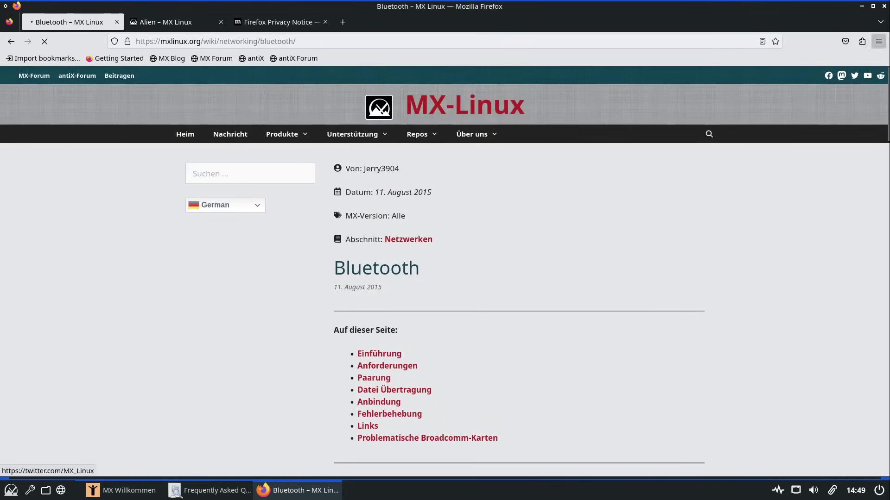
Close Firefox and the FAQ, then open the German MX user manual
click(885, 6)
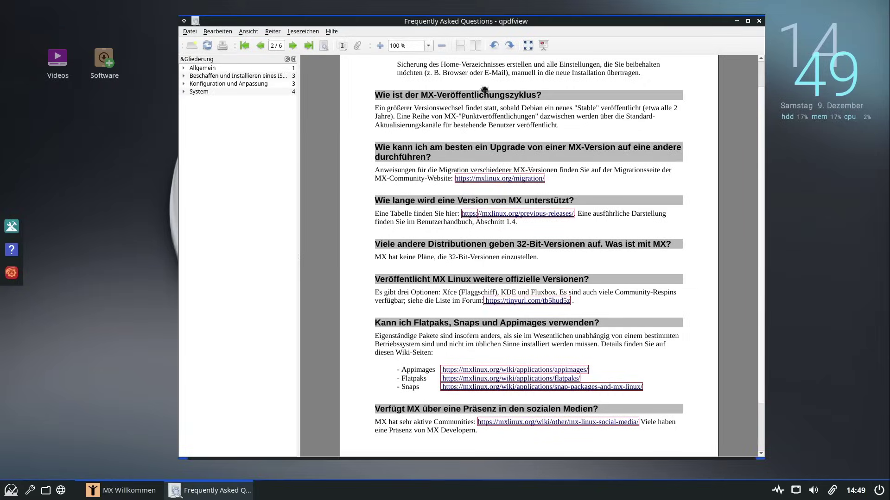
click(759, 22)
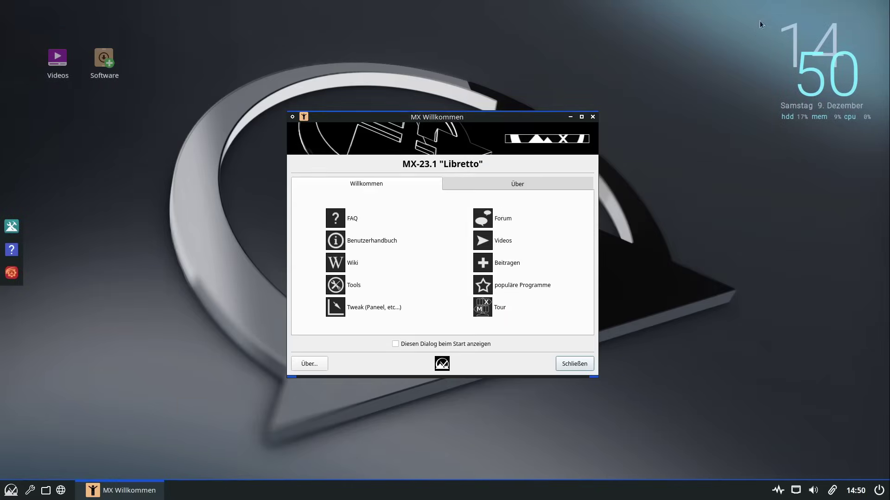
click(373, 241)
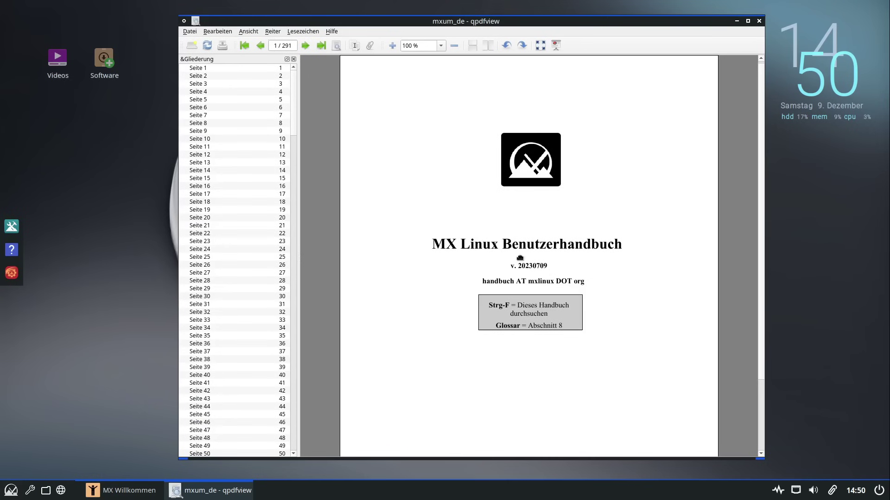
scroll(582, 194, down, 3)
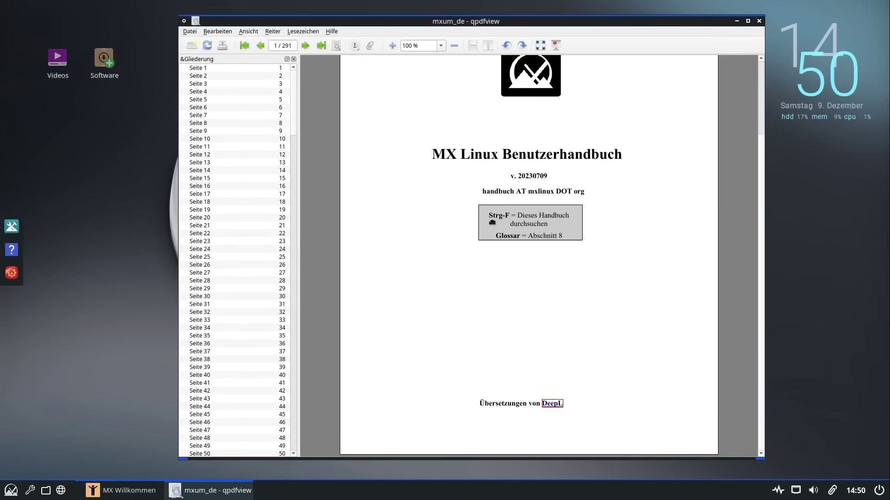
scroll(492, 224, down, 10)
scroll(503, 227, up, 5)
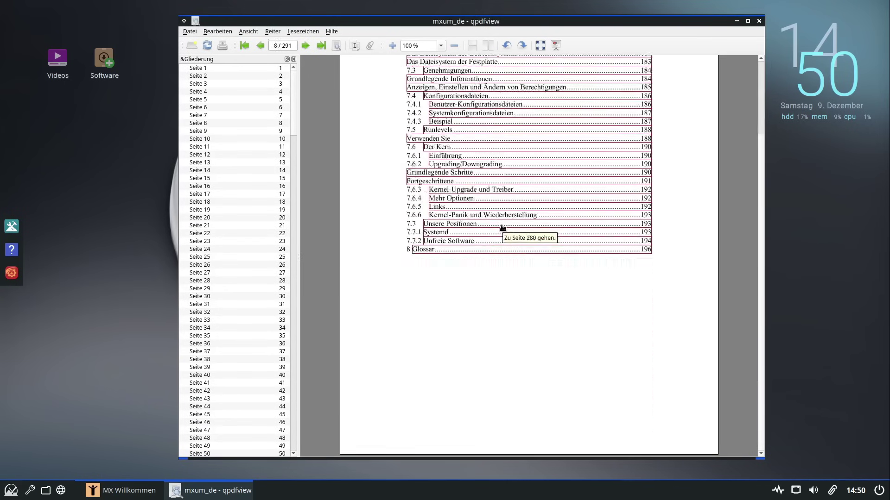
Jump via the table of contents to the installation chapter and scroll through it
click(502, 227)
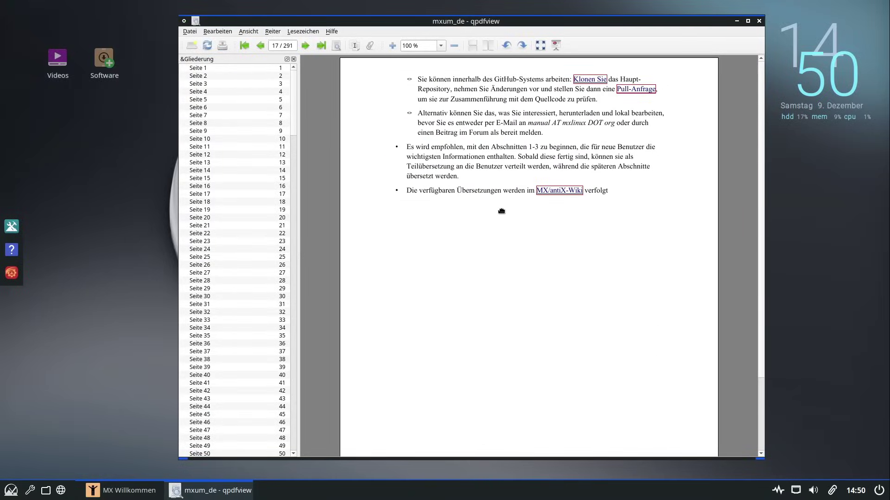
scroll(500, 256, down, 3)
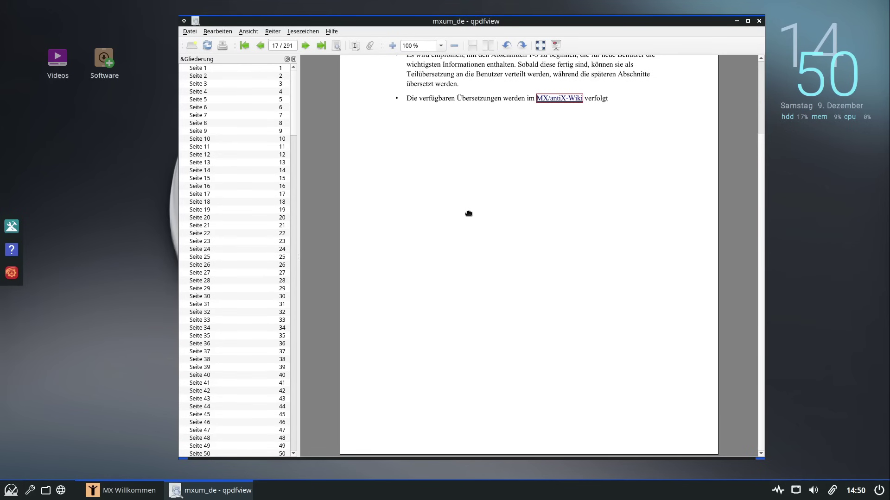
scroll(468, 213, down, 2)
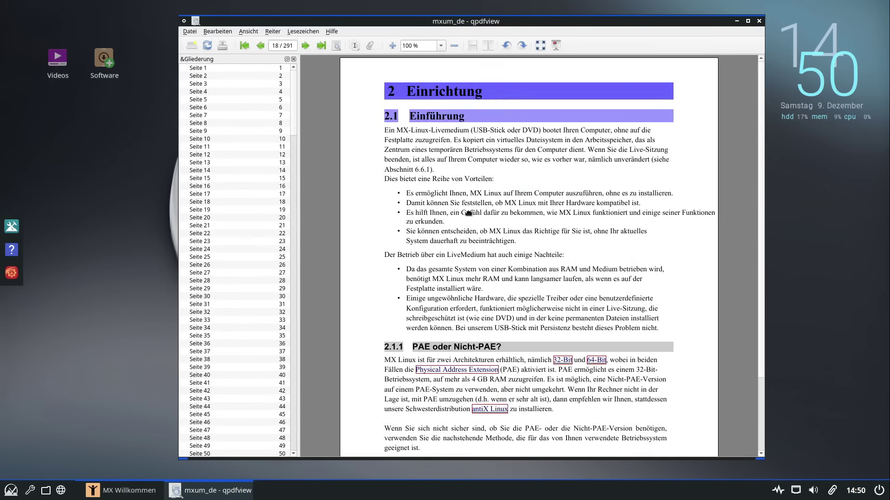
scroll(469, 213, down, 15)
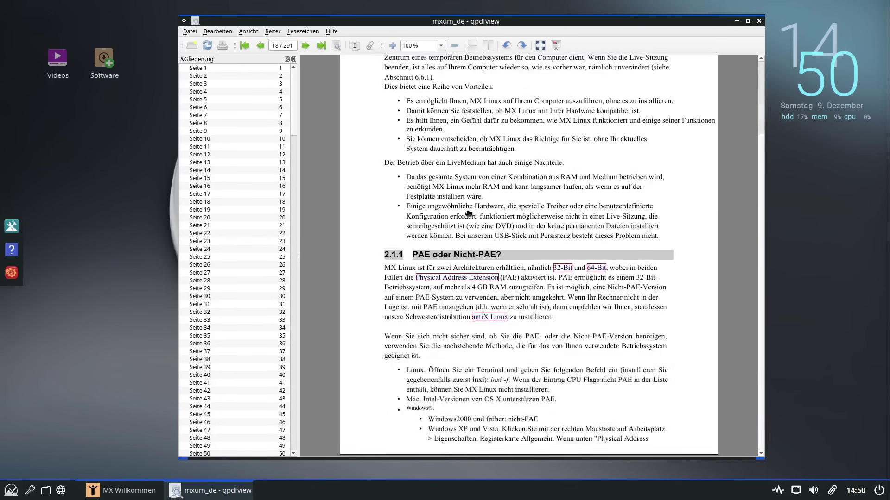
scroll(469, 213, down, 20)
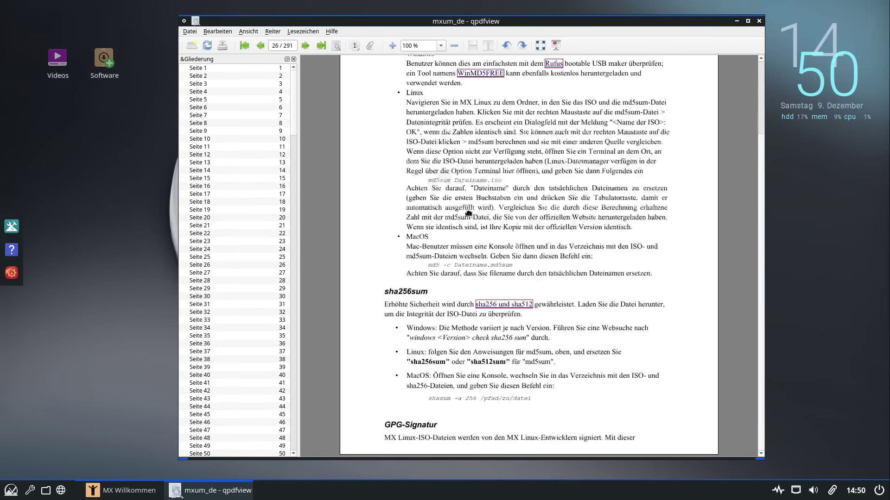
scroll(468, 213, down, 18)
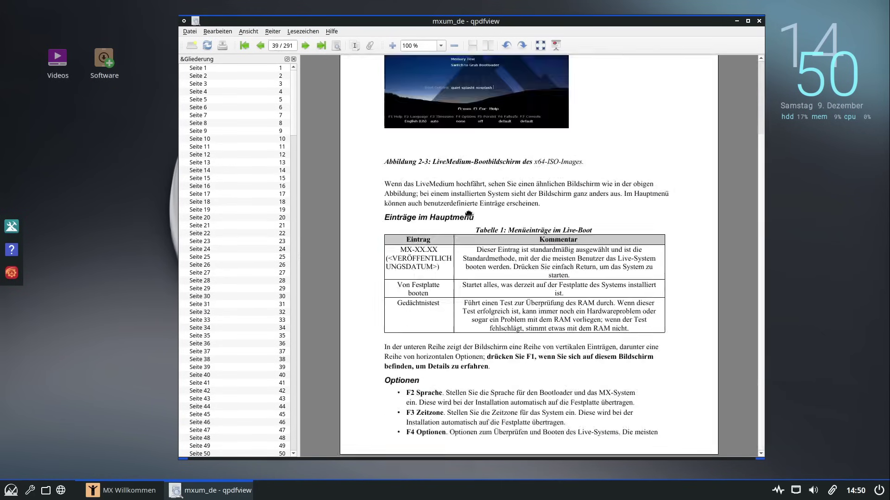
scroll(467, 215, down, 7)
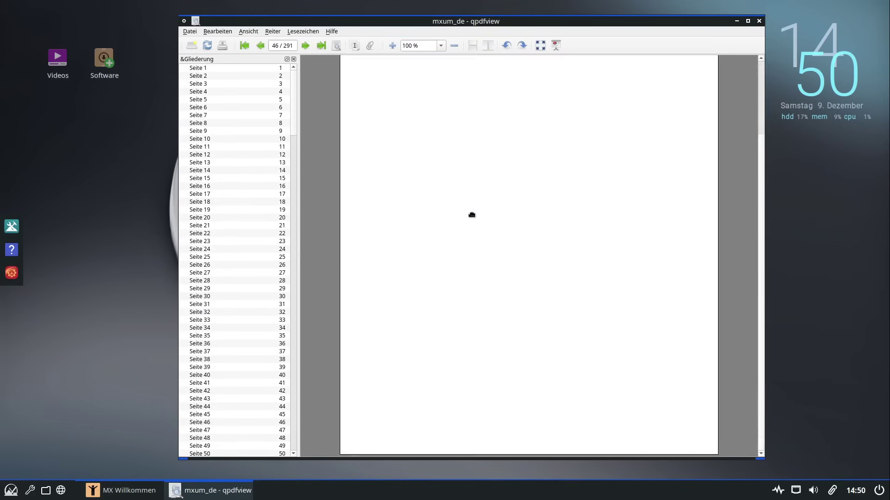
drag(292, 124, 292, 346)
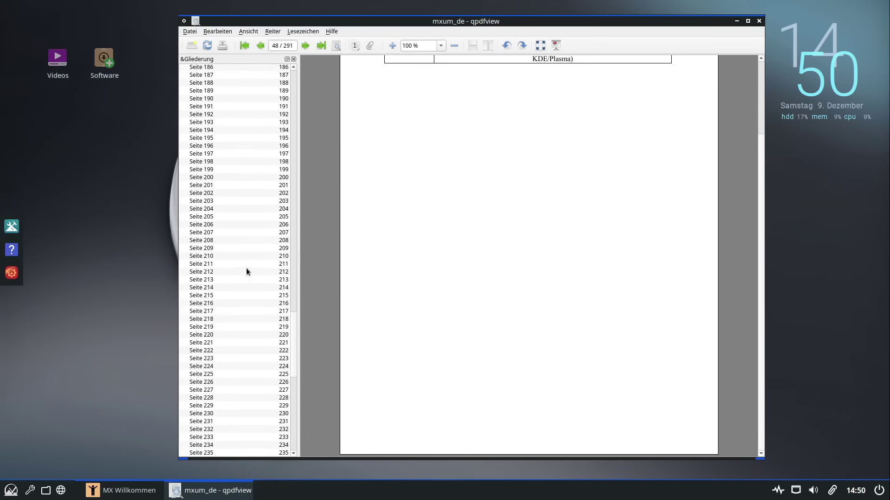
Pick Seite 211 in the outline, maximize the viewer, read on to page 61, then close it
click(246, 267)
scroll(409, 243, up, 3)
scroll(409, 241, up, 5)
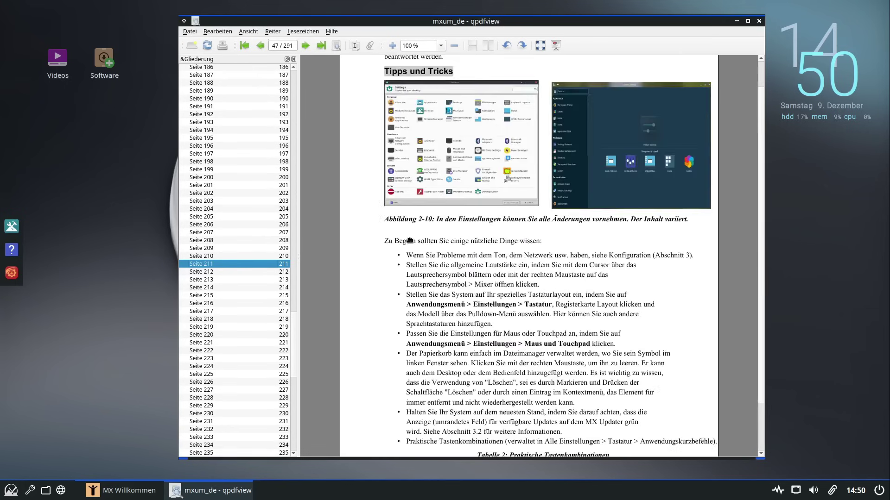
click(748, 21)
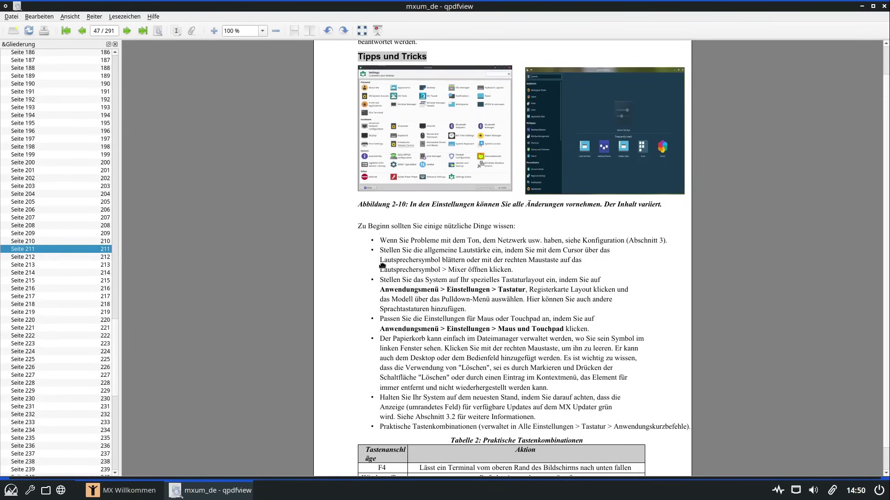
scroll(383, 265, down, 15)
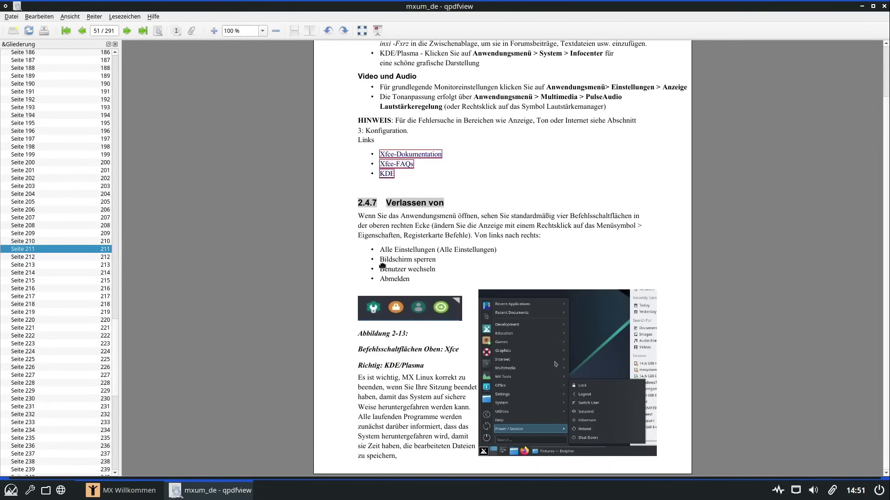
scroll(382, 266, down, 12)
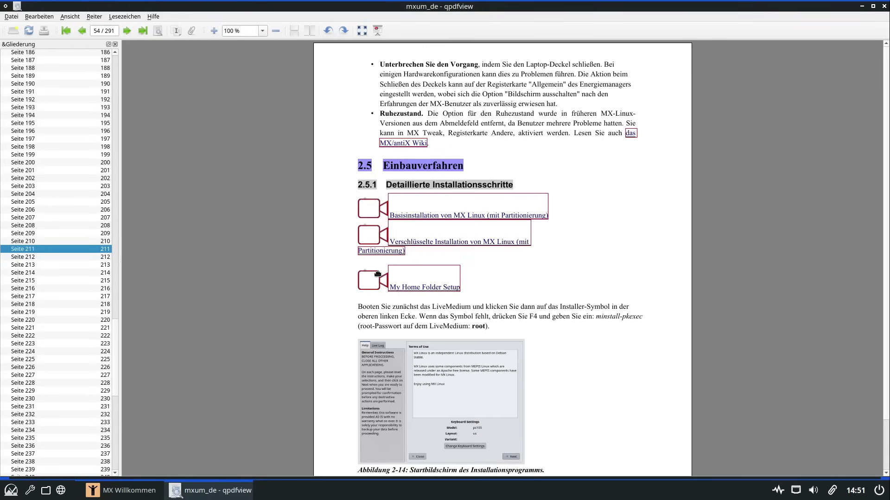
scroll(360, 295, down, 20)
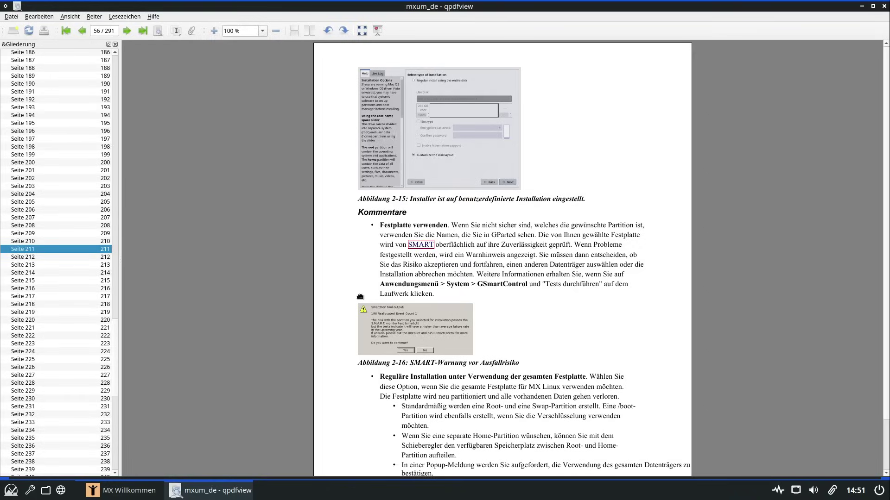
scroll(361, 295, down, 8)
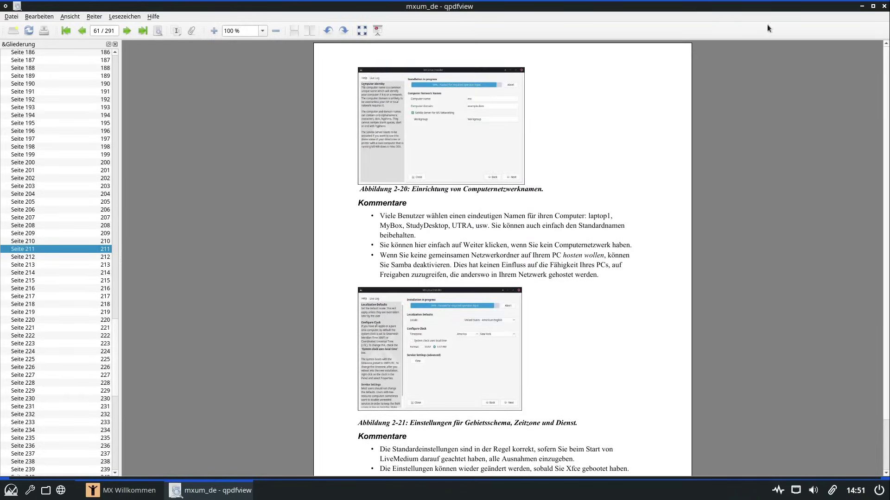
click(882, 6)
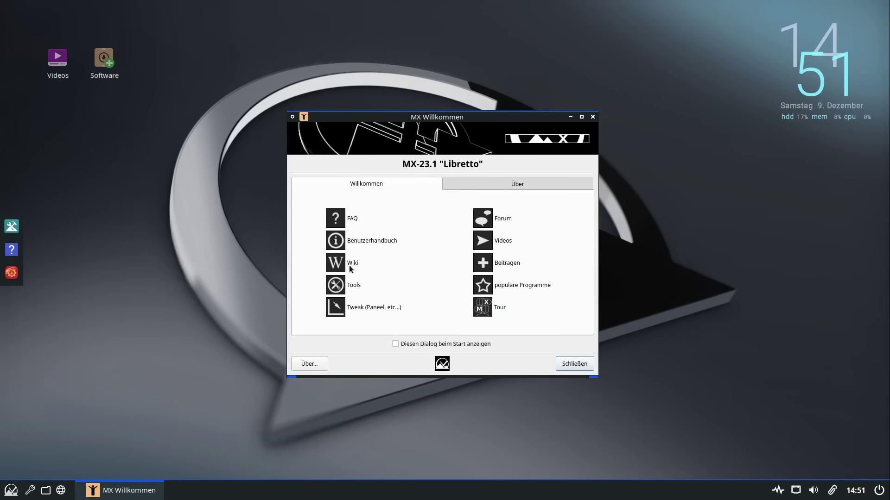
Open and enlarge MX Tools, then cancel MX Live USB Erzeugung's password prompt
click(353, 285)
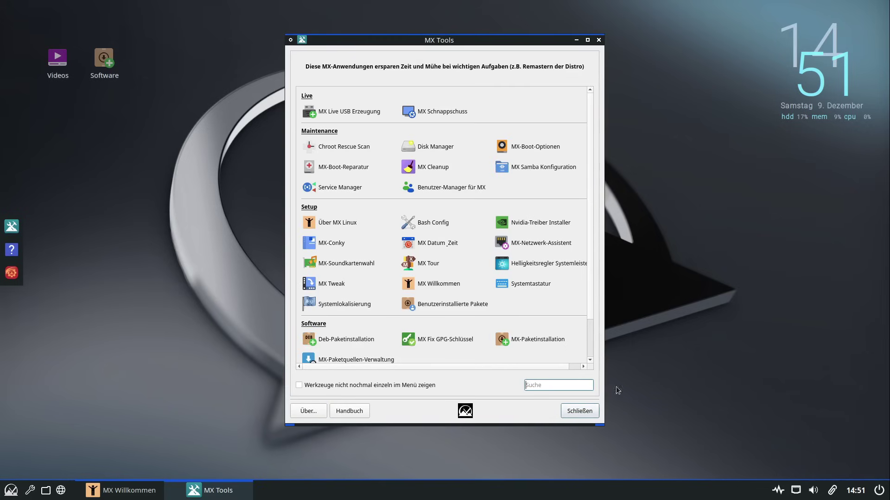
drag(604, 434, 630, 474)
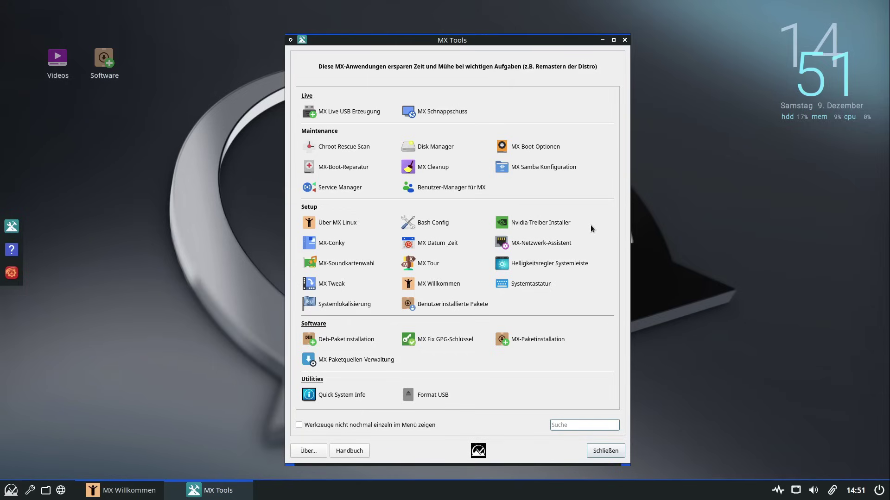
click(361, 116)
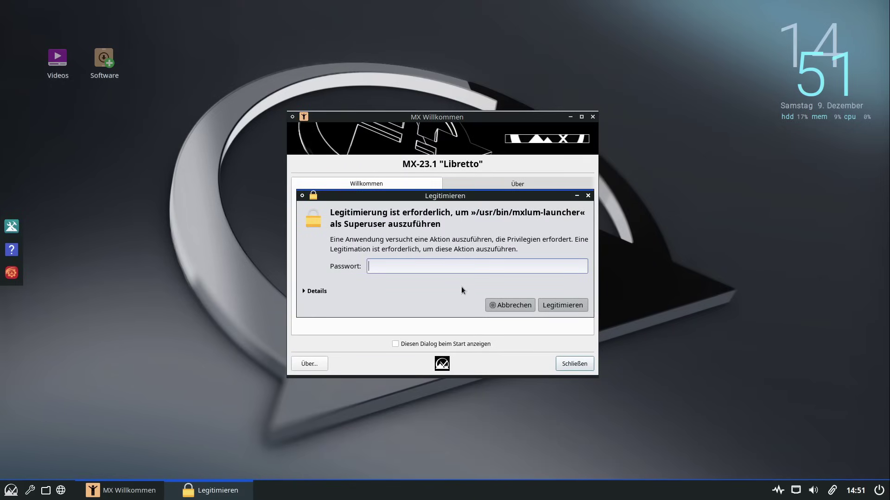
click(511, 304)
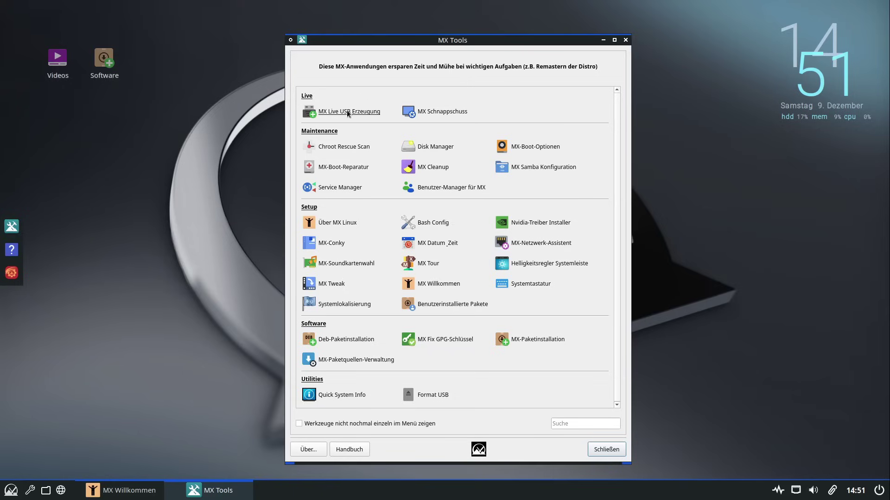
click(436, 114)
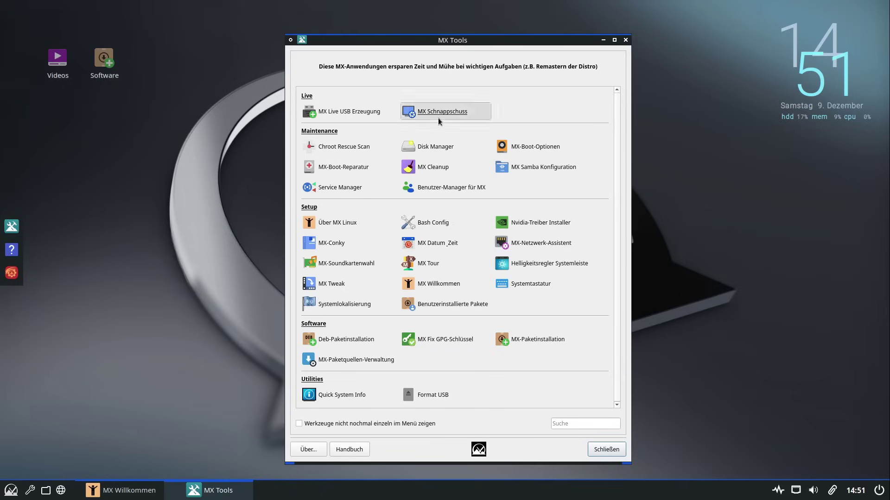
text(******)
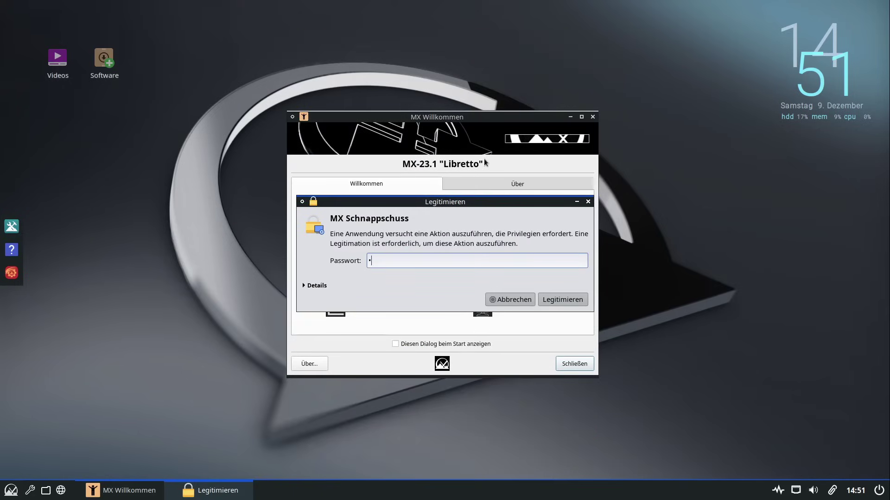
key(Return)
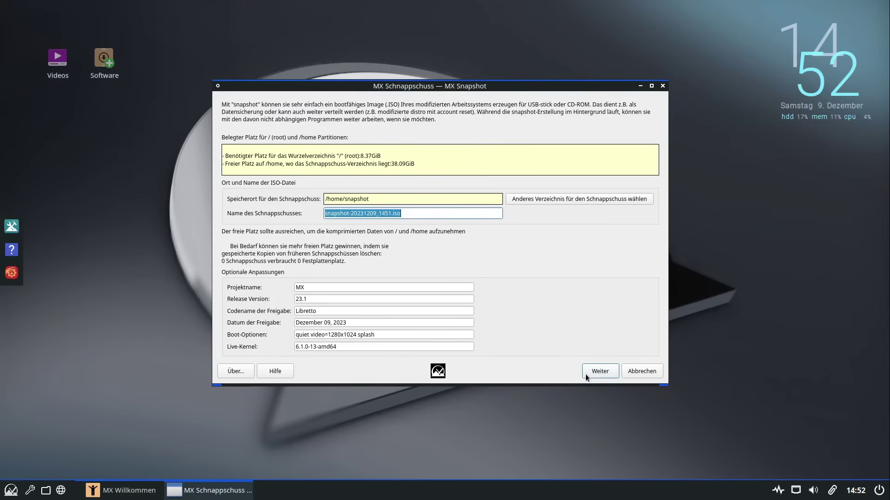
key(Escape)
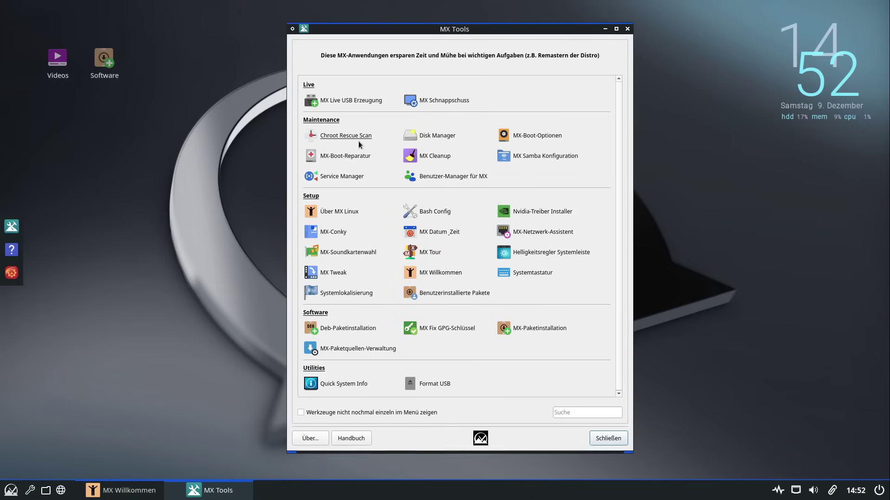
click(357, 137)
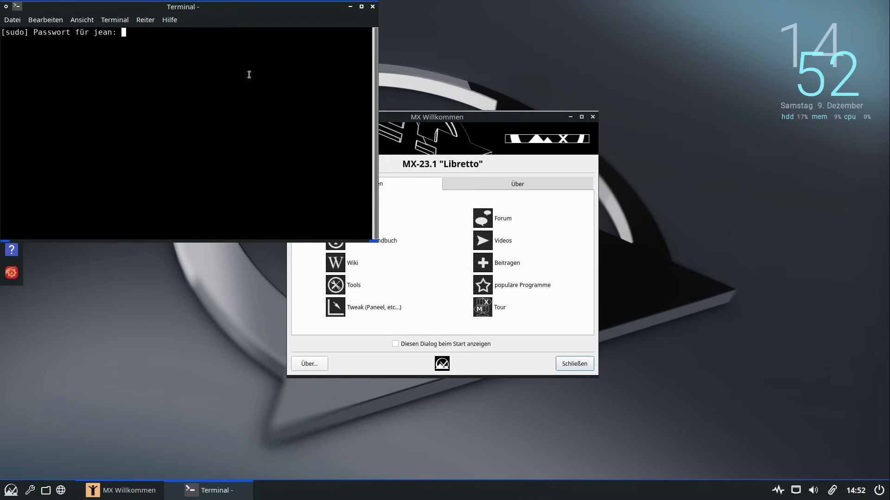
text(********)
key(Return)
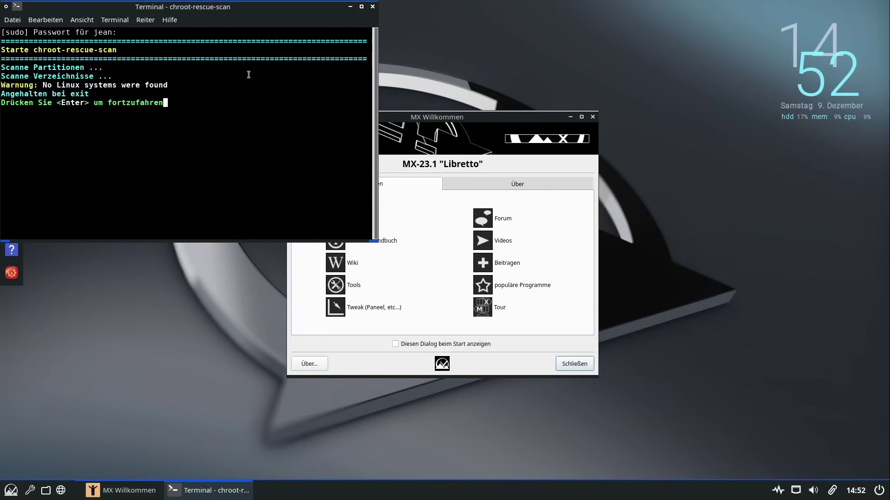
key(Return)
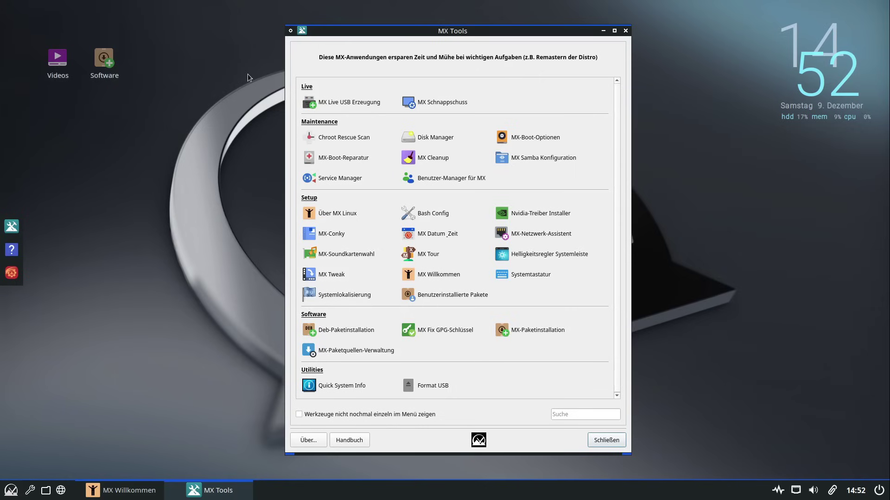
click(437, 139)
text(*****)
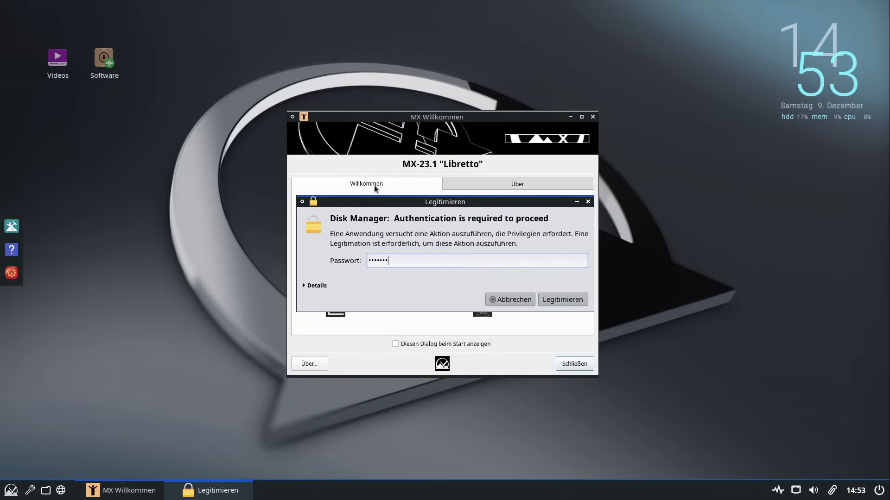
key(Return)
drag(437, 156, 368, 114)
right_click(368, 113)
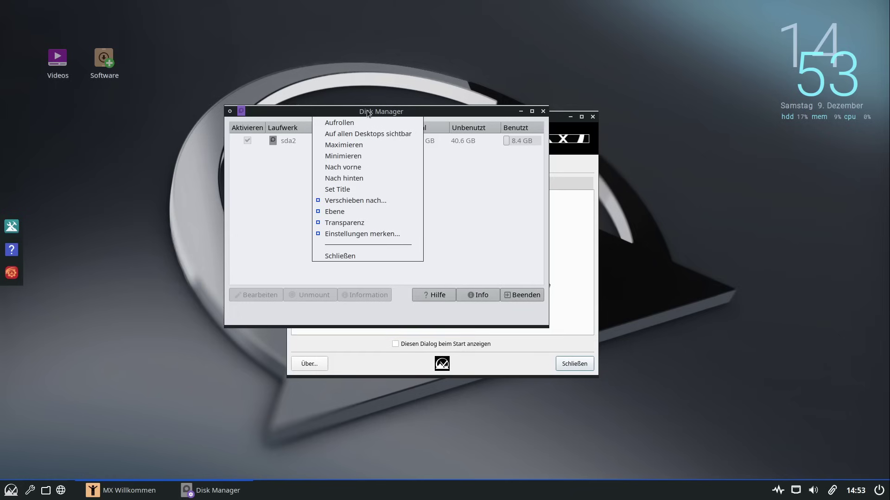
right_click(345, 111)
click(226, 113)
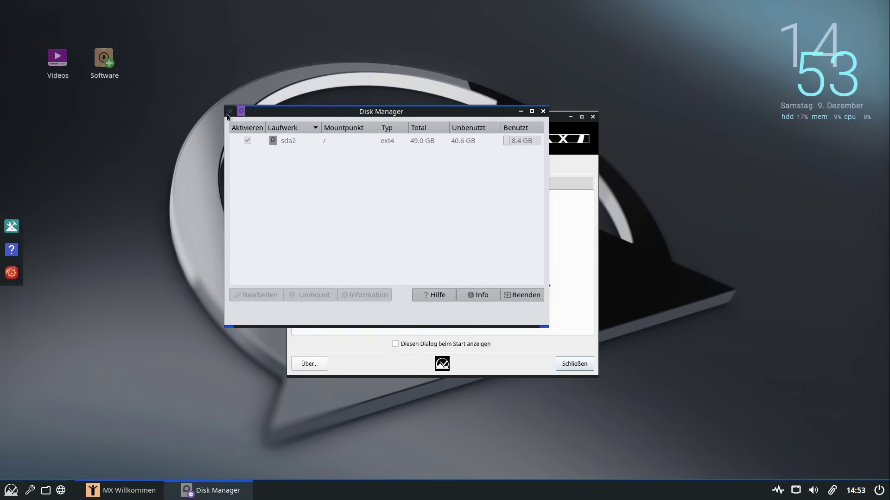
click(440, 296)
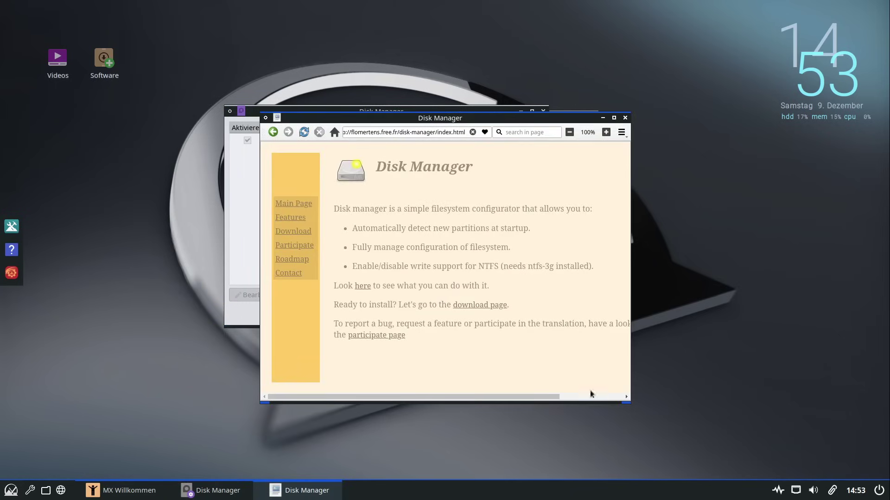
drag(630, 403, 778, 455)
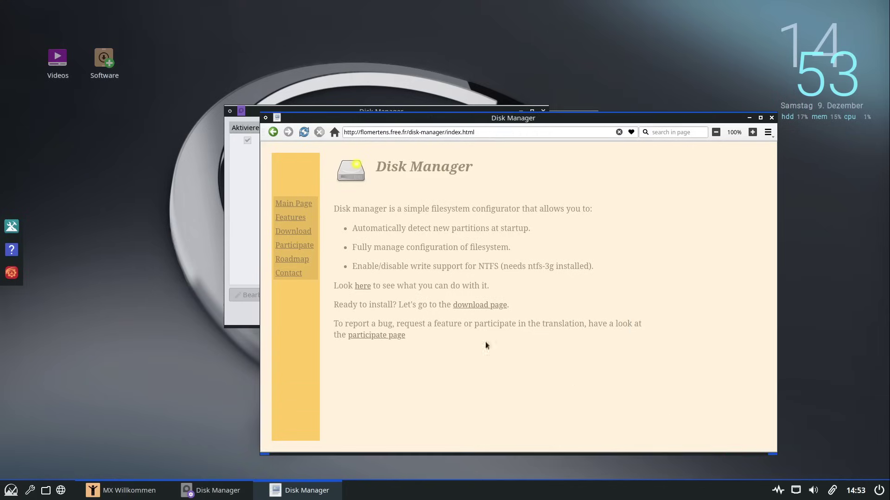
click(772, 118)
click(286, 141)
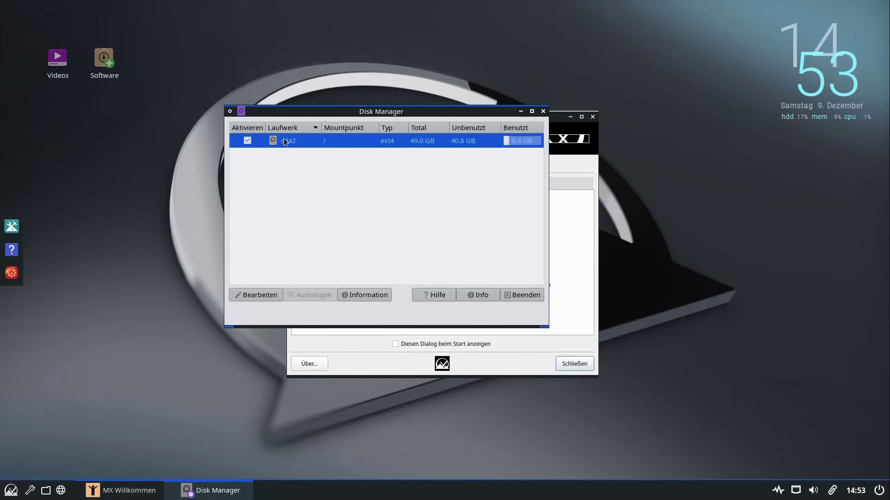
click(257, 295)
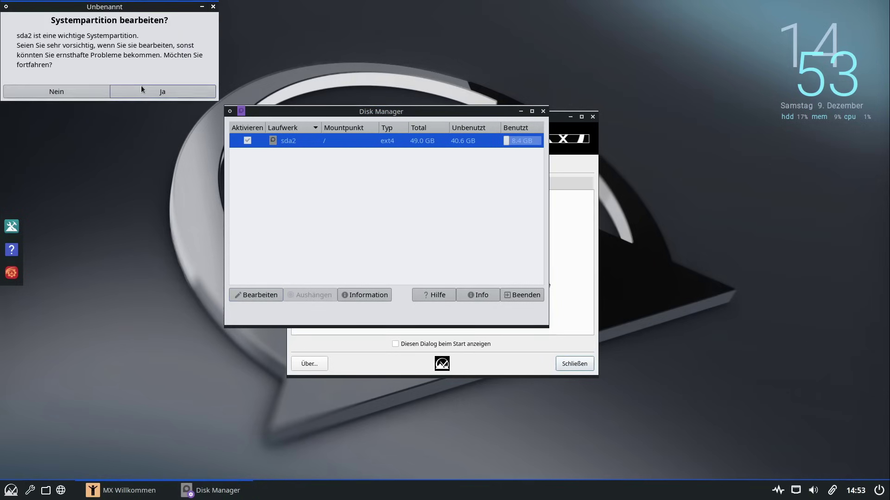
click(143, 89)
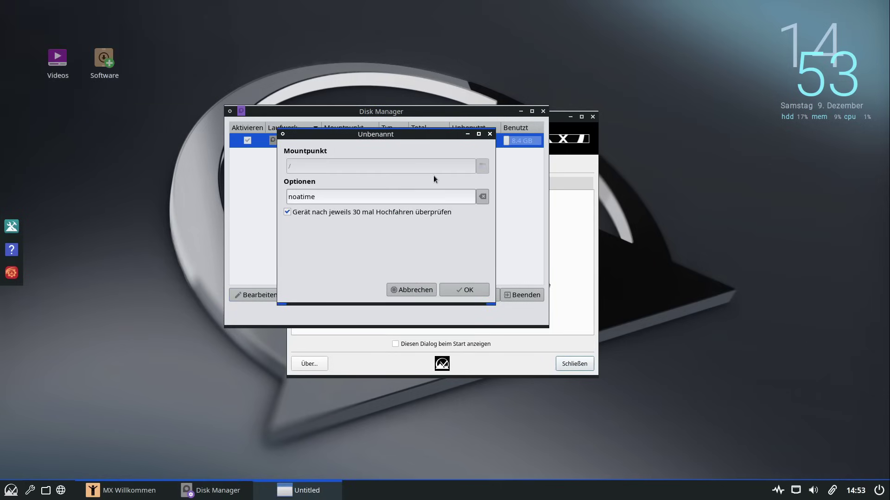
click(406, 291)
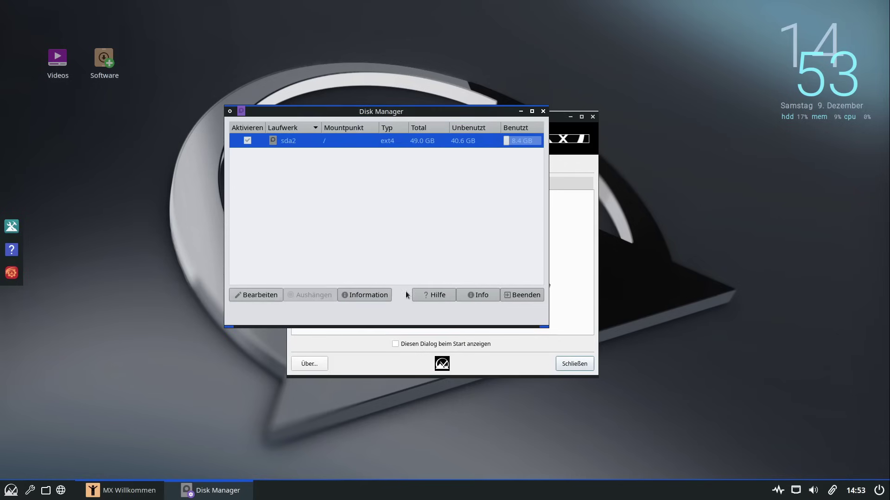
click(544, 111)
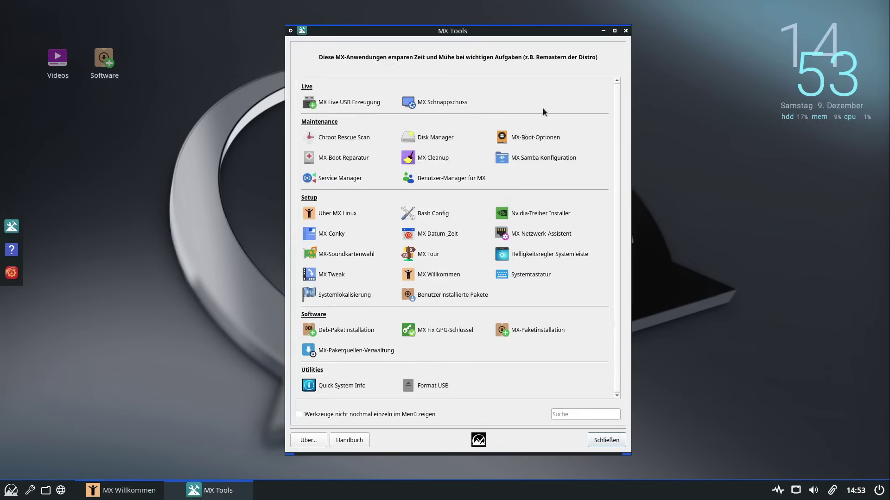
Launch MX Boot Options and authenticate with the administrator password
click(535, 138)
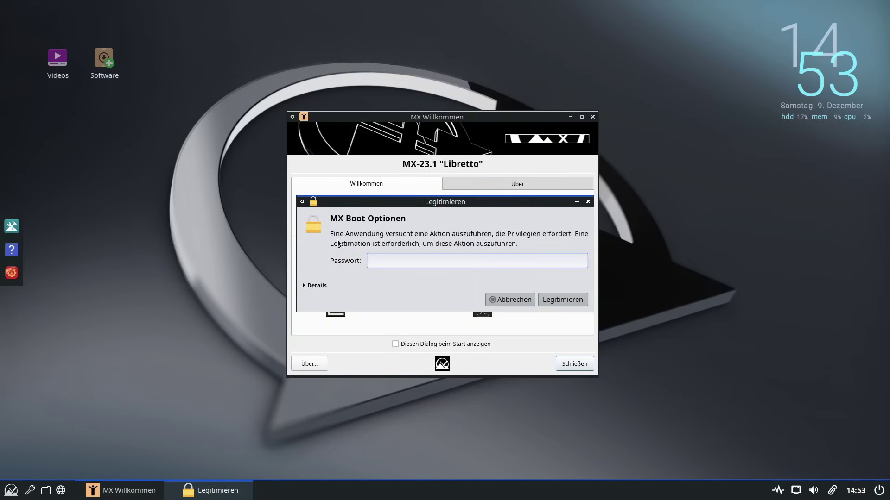
text(••••••)
key(Return)
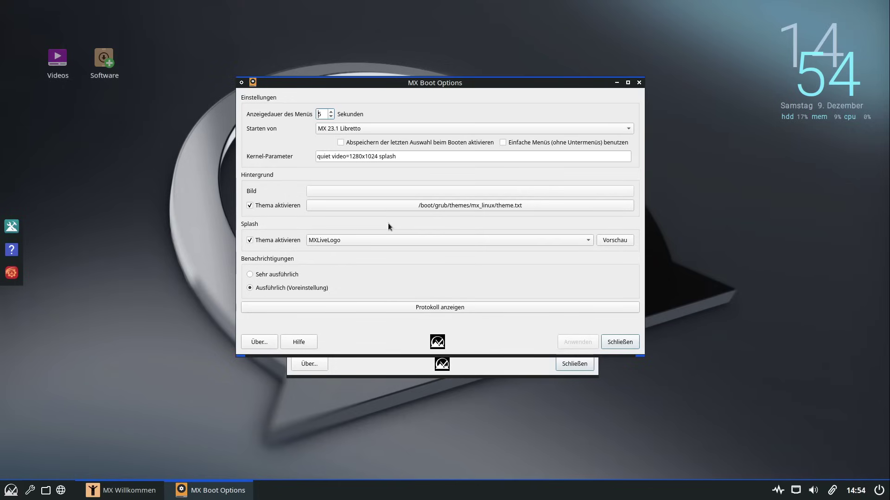
Check the boot entry list, keep MX 23.1 Libretto, and close without applying changes
click(368, 126)
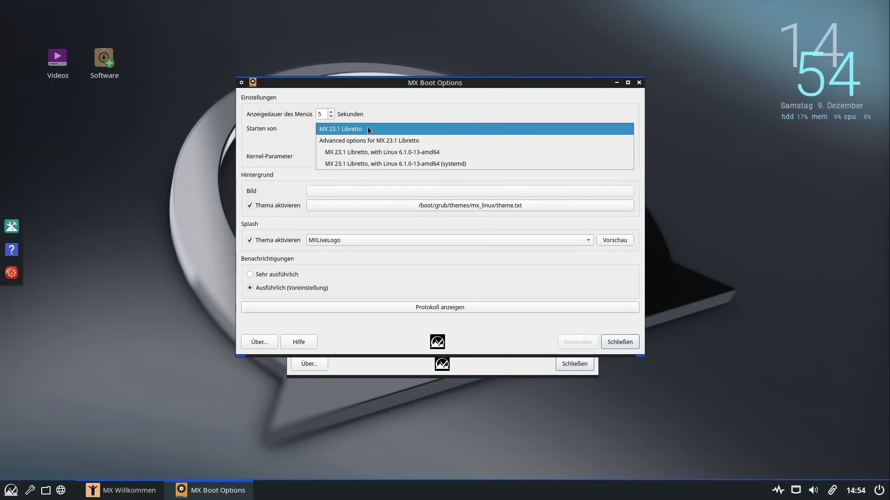
click(368, 127)
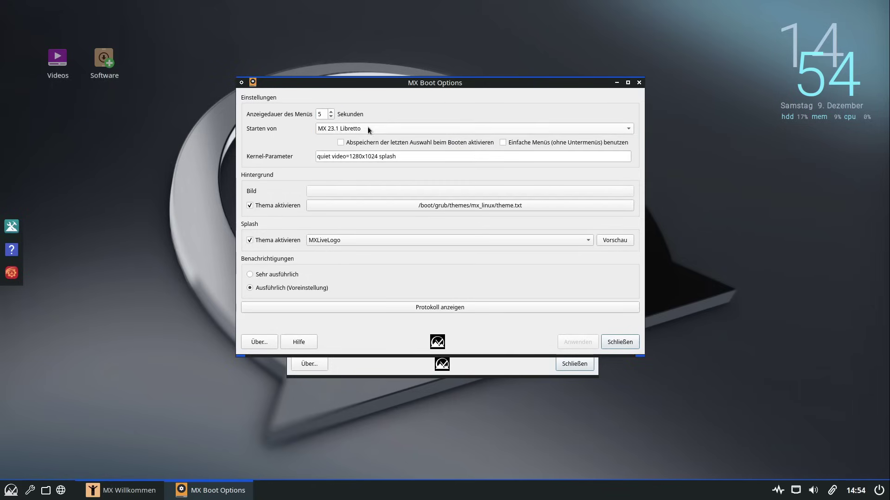
click(394, 129)
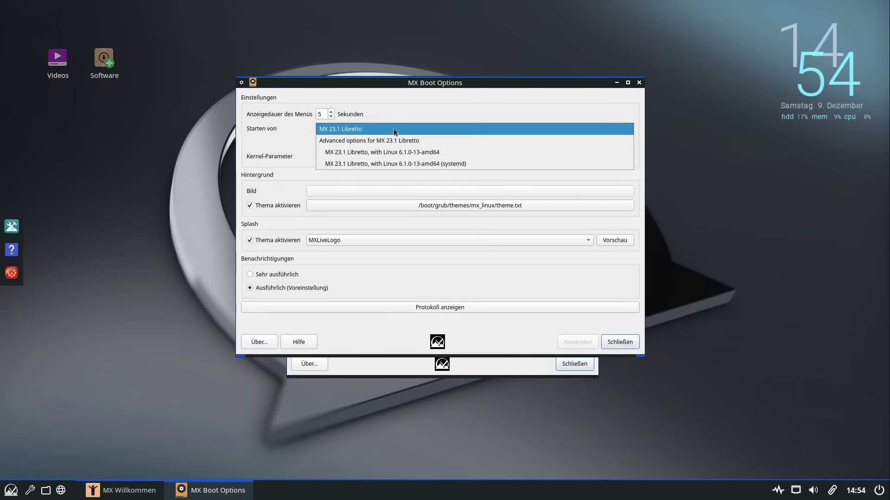
click(377, 105)
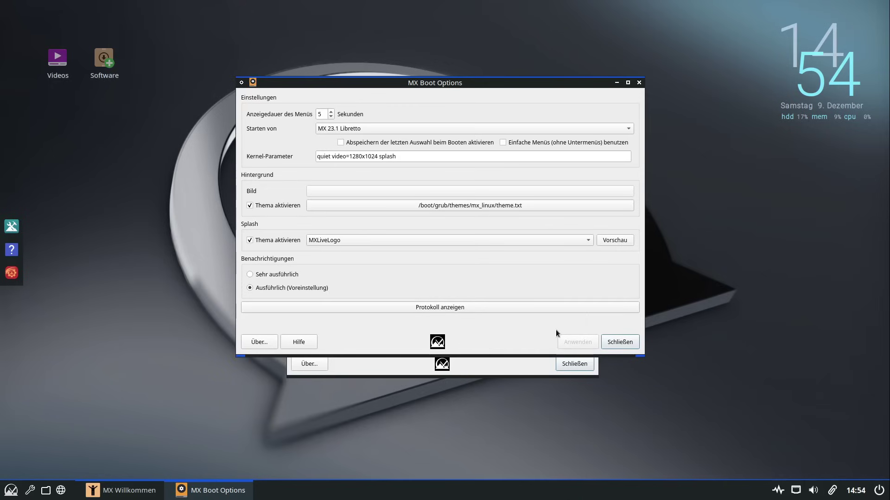
click(626, 342)
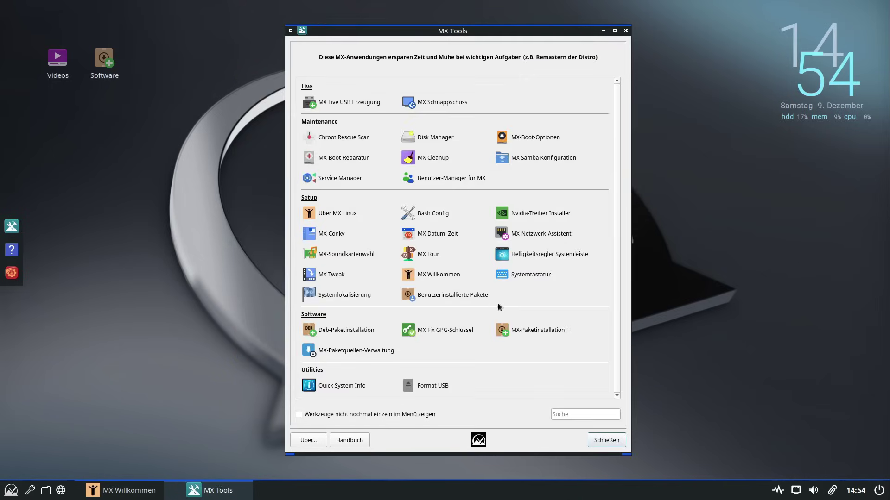
click(366, 160)
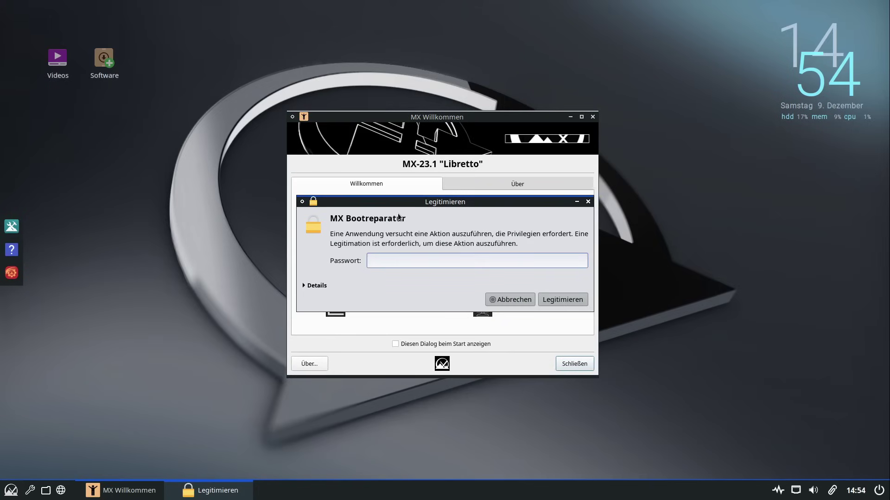
text(demo)
key(Return)
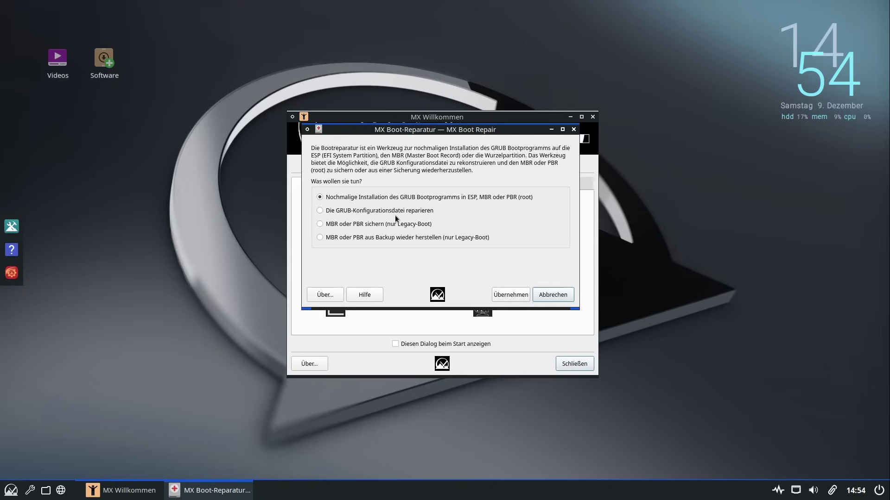
click(335, 295)
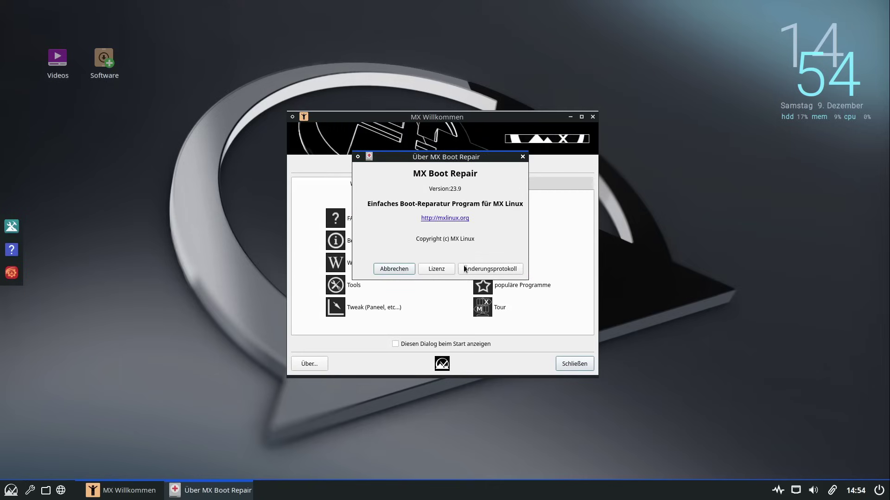
click(385, 271)
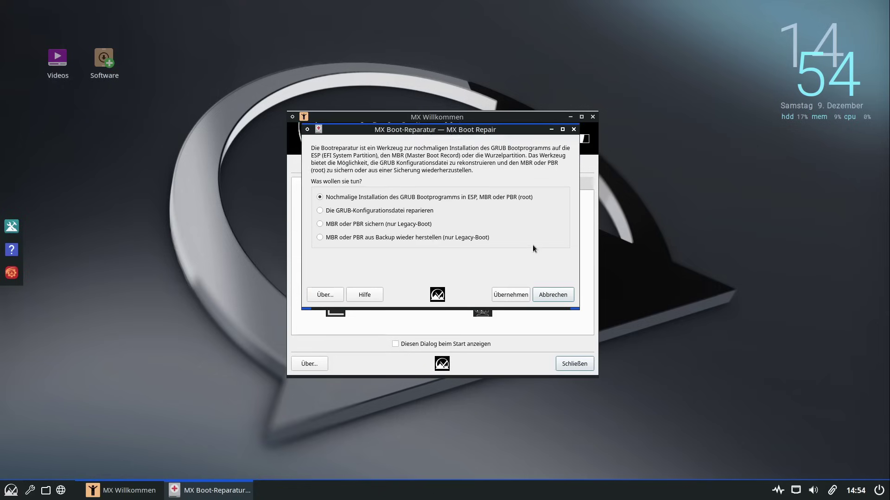
click(541, 294)
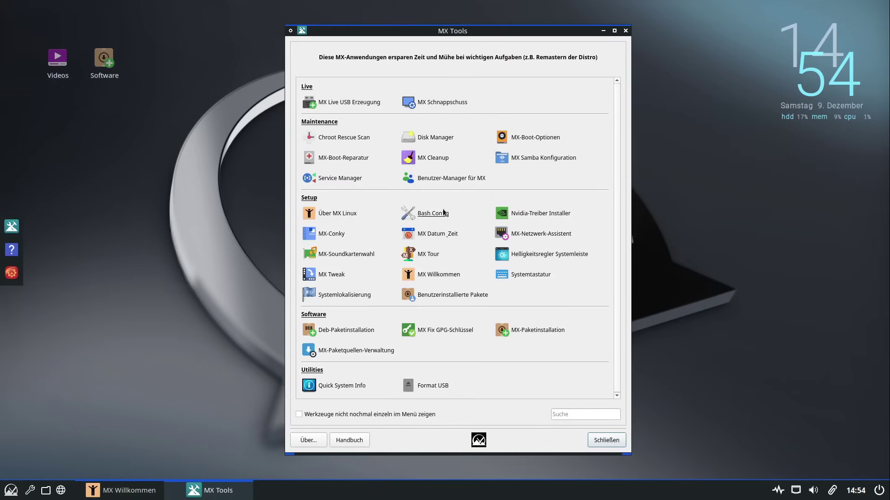
Launch MX Cleanup from the MX Tools list
click(441, 163)
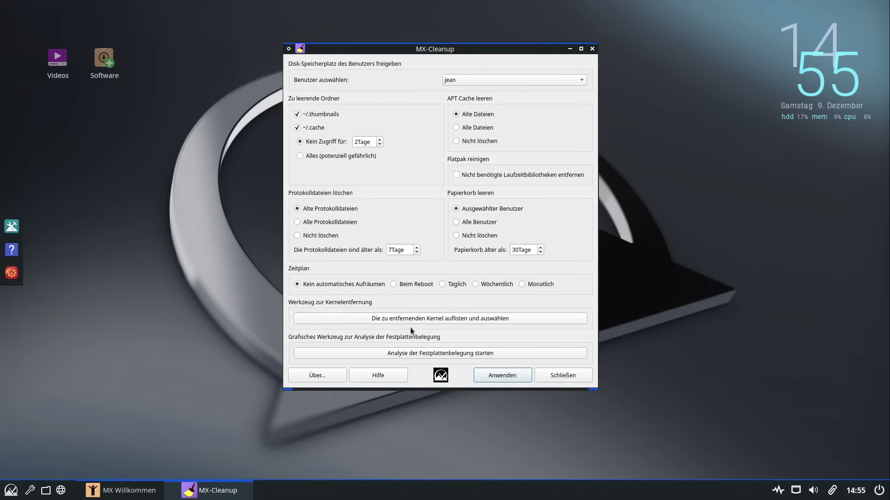
Close MX Cleanup unused, then open MX Samba configuration, cancel a new share, and close it
click(542, 377)
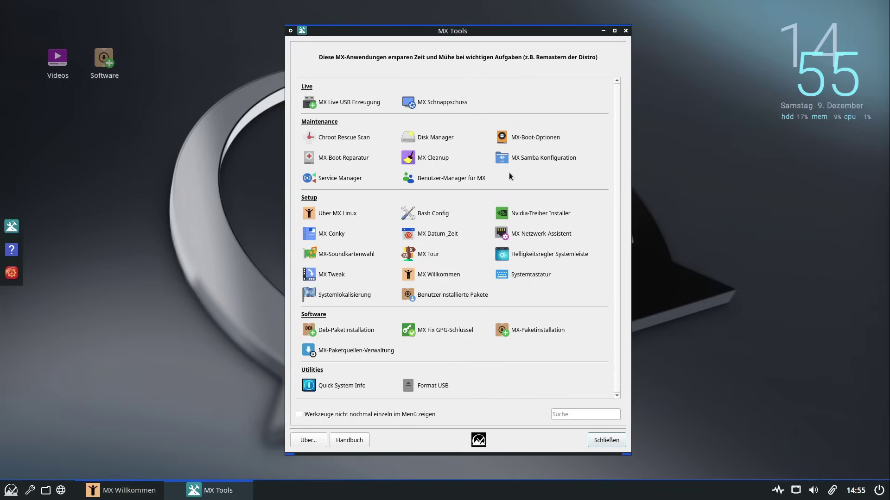
click(536, 162)
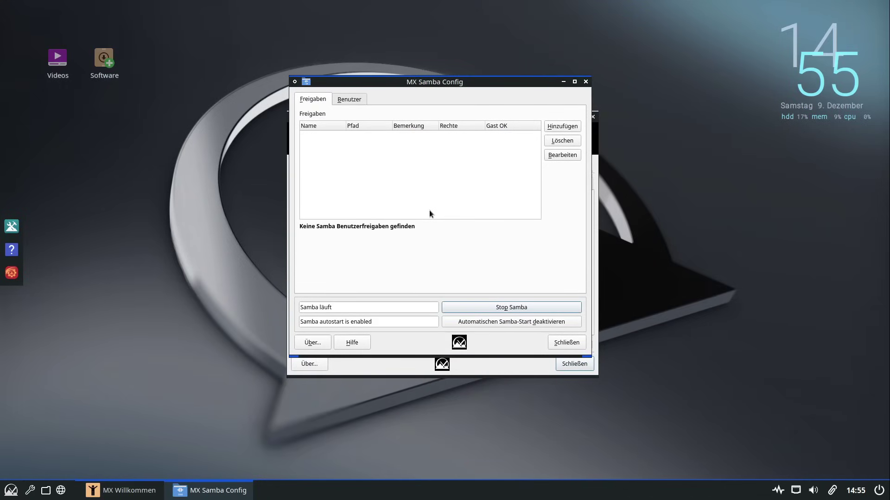
click(562, 126)
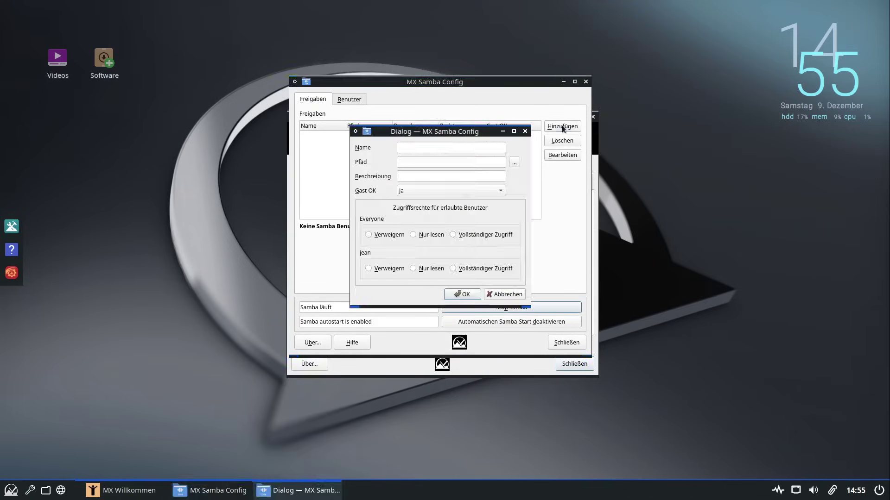
click(506, 294)
click(556, 343)
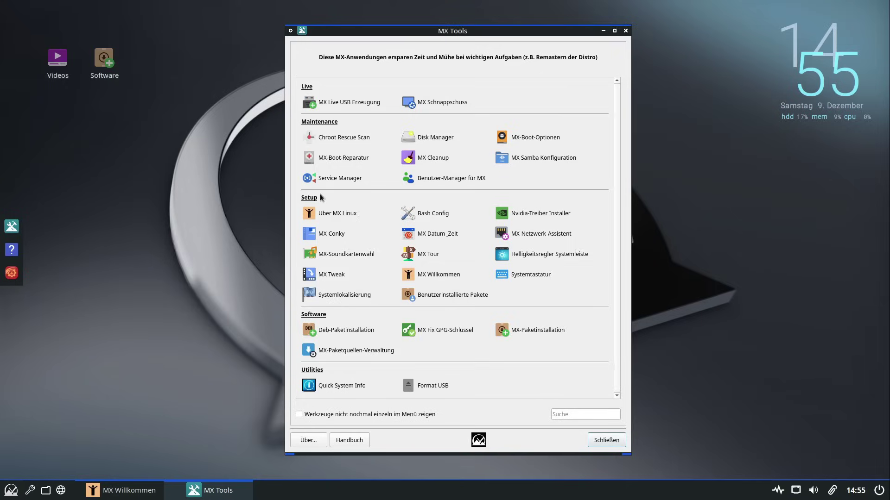
click(324, 179)
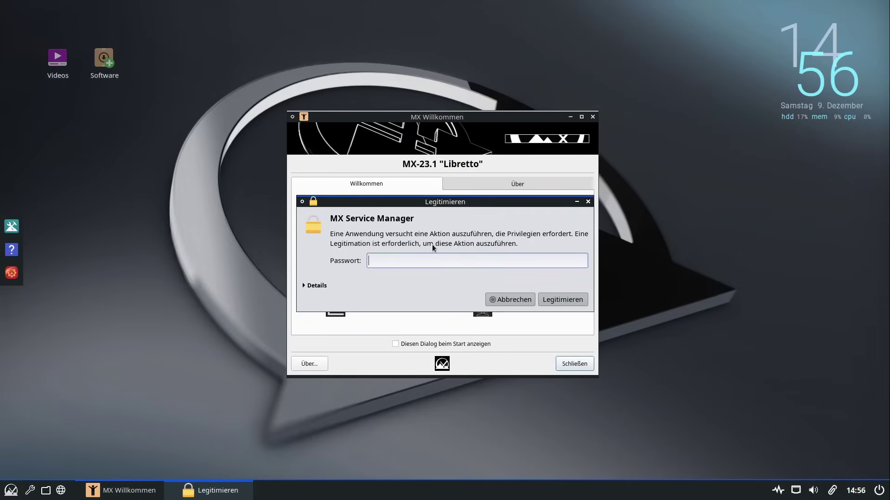
text(******)
key(Return)
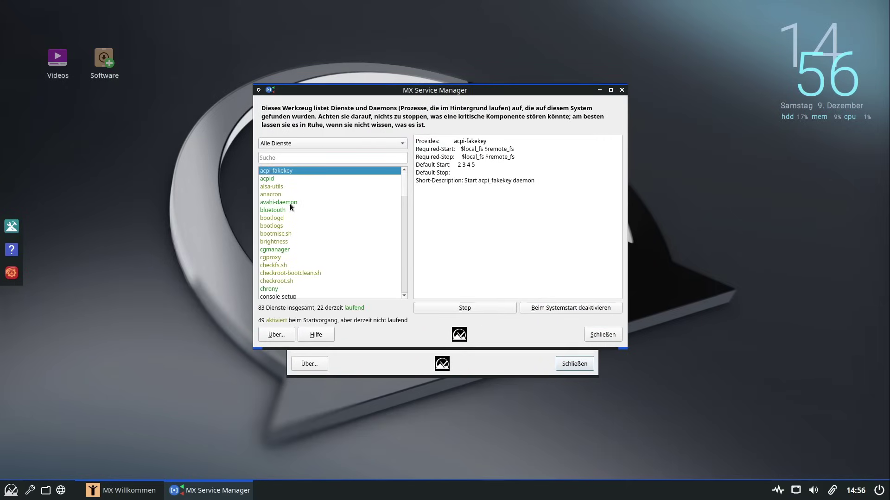
click(287, 219)
click(296, 266)
scroll(295, 266, down, 9)
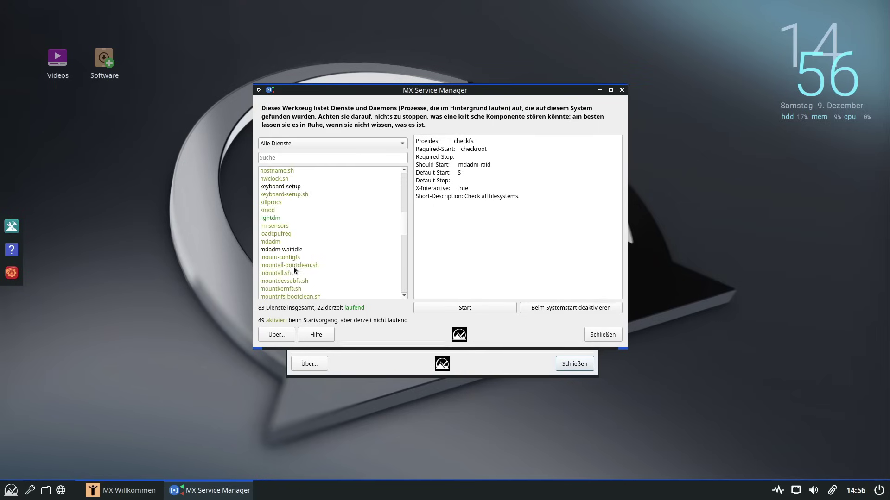
click(293, 266)
scroll(292, 268, down, 4)
click(290, 270)
scroll(290, 269, down, 4)
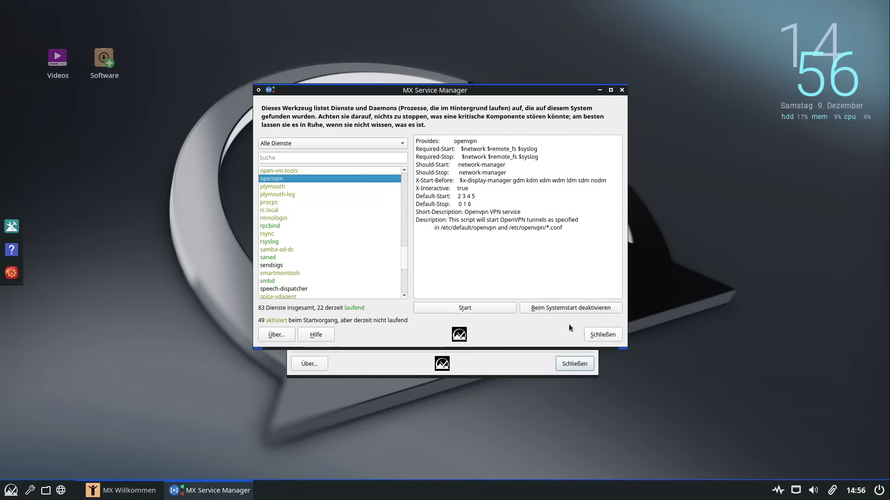
scroll(305, 269, down, 1)
click(283, 257)
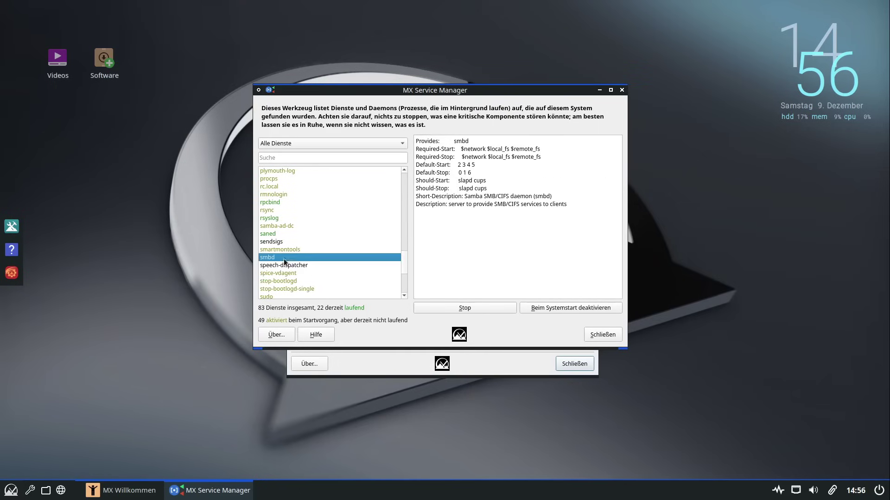
click(310, 226)
click(297, 218)
click(283, 179)
scroll(308, 223, up, 3)
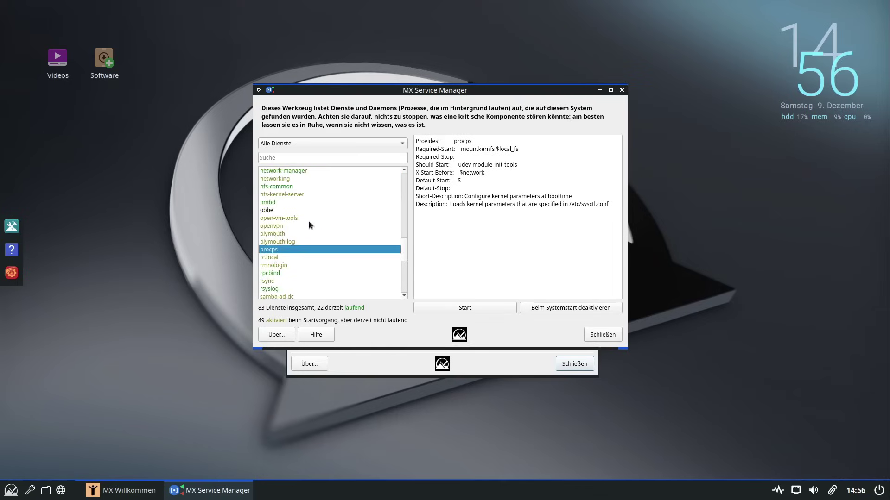
scroll(309, 222, up, 12)
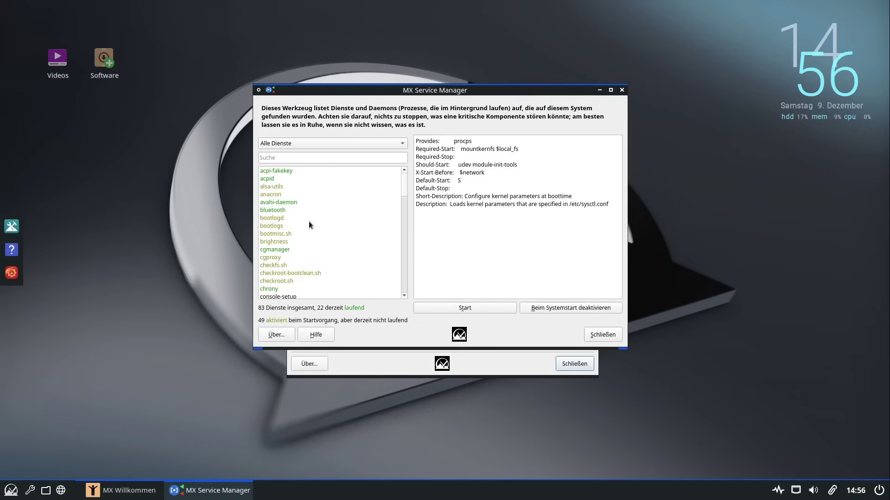
scroll(310, 223, down, 5)
scroll(308, 221, down, 10)
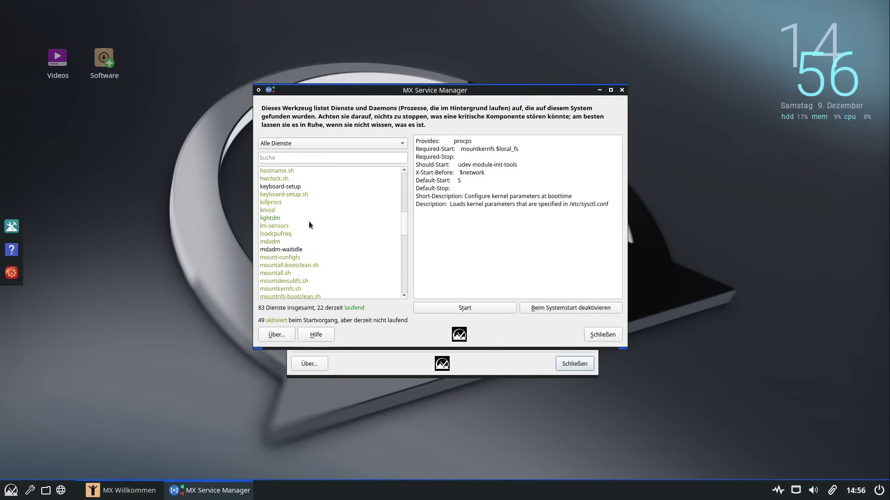
click(291, 220)
scroll(291, 220, down, 8)
scroll(291, 220, down, 1)
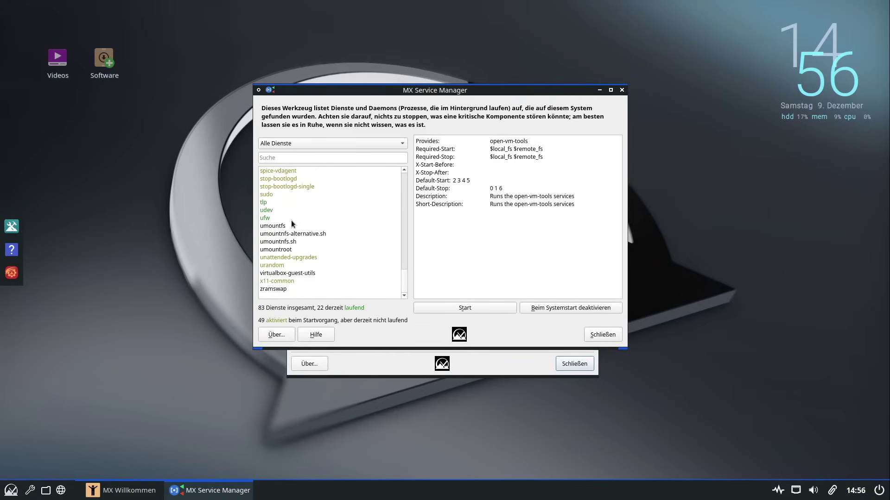
click(291, 221)
click(283, 234)
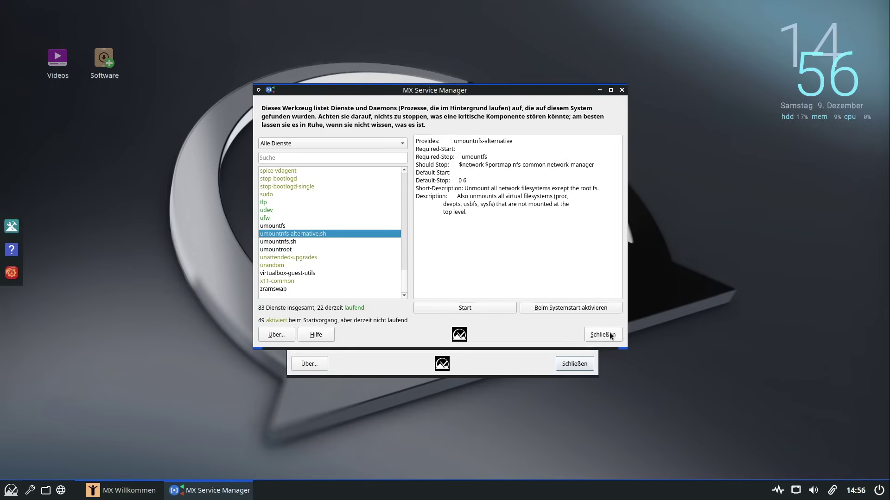
click(607, 334)
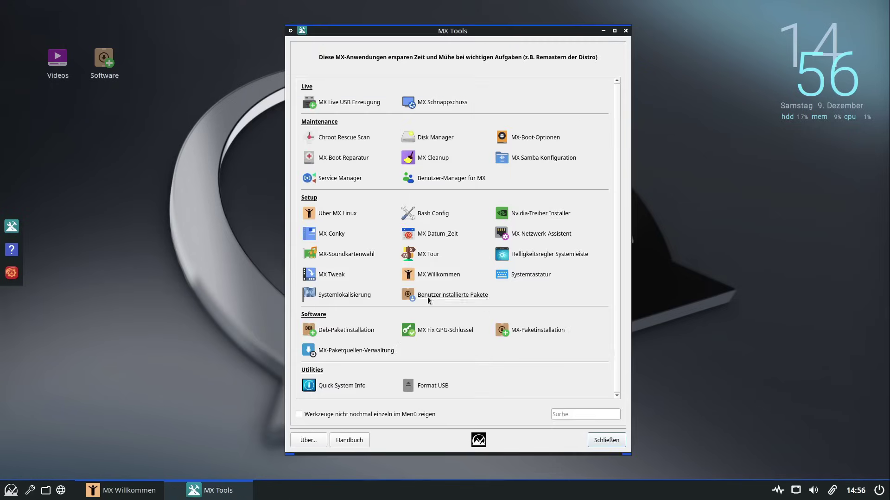
Launch MX User Manager and authenticate with the administrator password
click(459, 181)
text(•••••••)
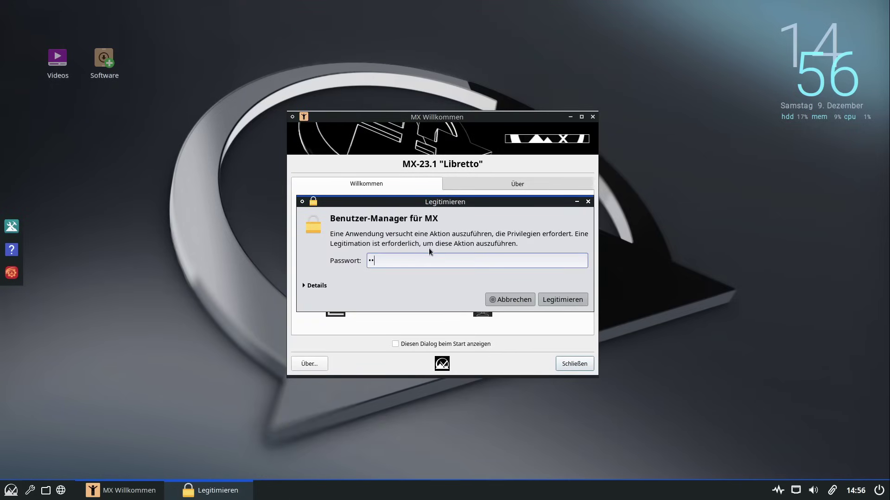
key(Return)
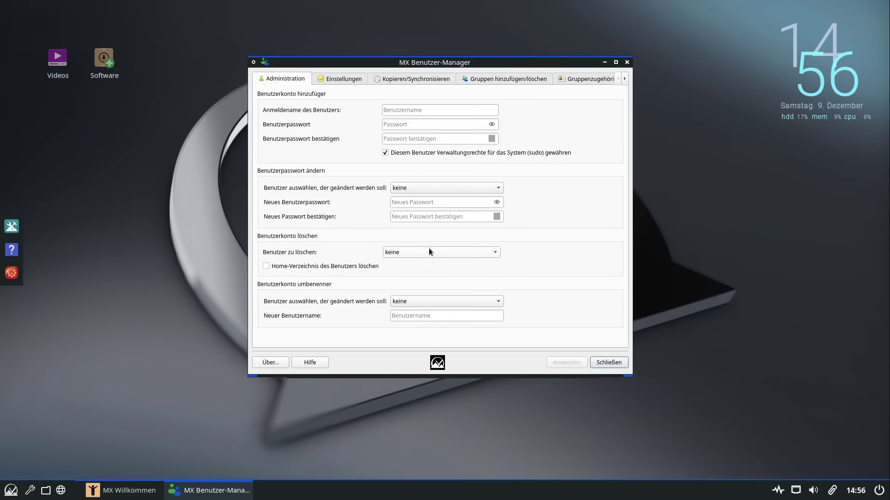
Browse the user manager pages, view a user's group memberships, then close the manager
click(319, 82)
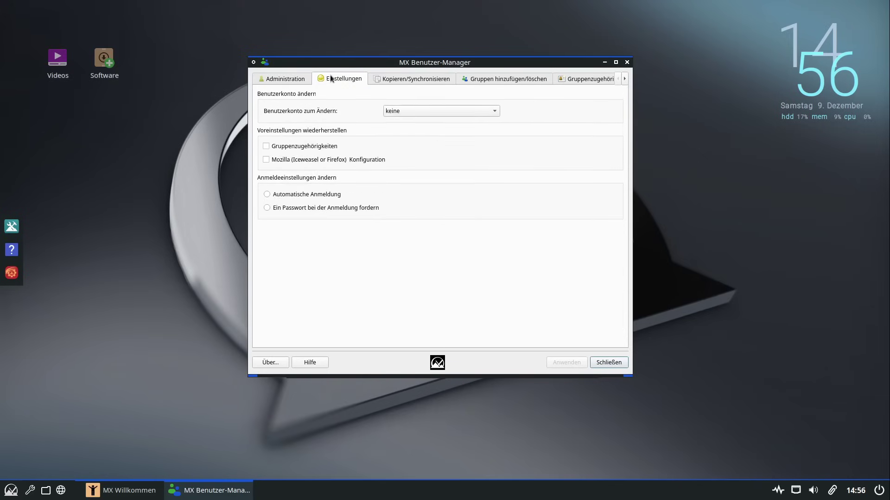
click(405, 79)
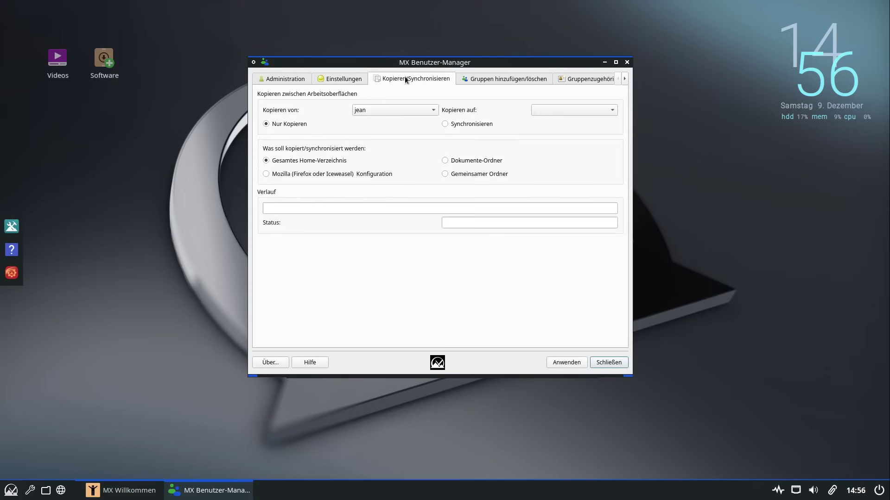
click(491, 81)
click(583, 82)
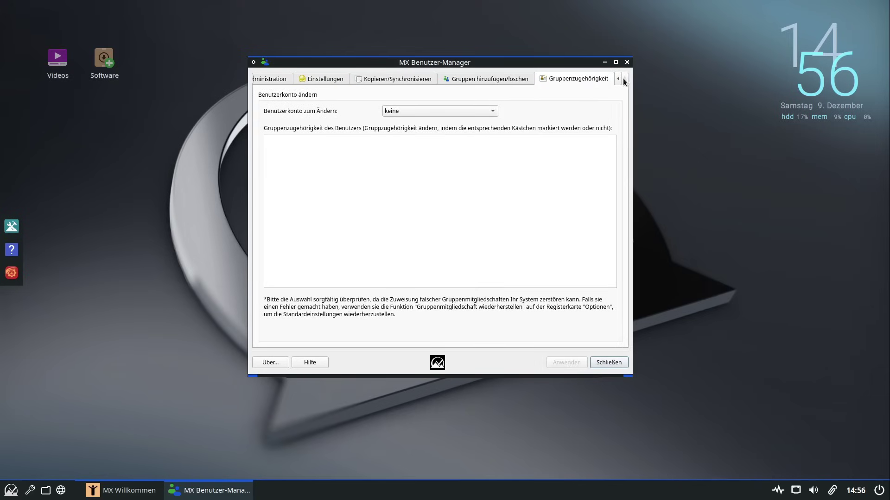
click(422, 111)
click(421, 122)
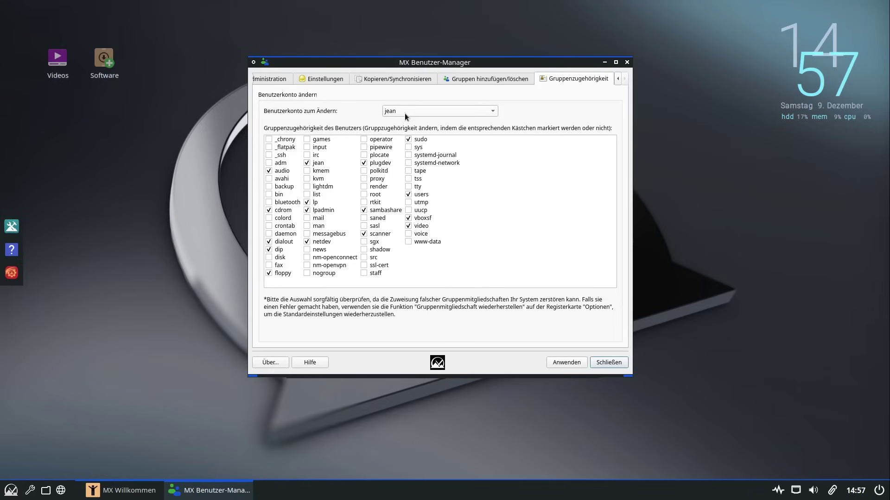
click(268, 77)
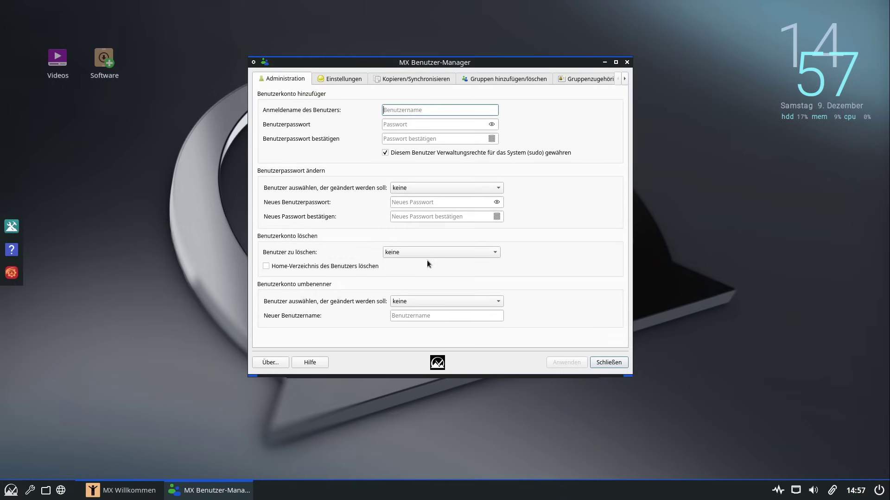
click(611, 362)
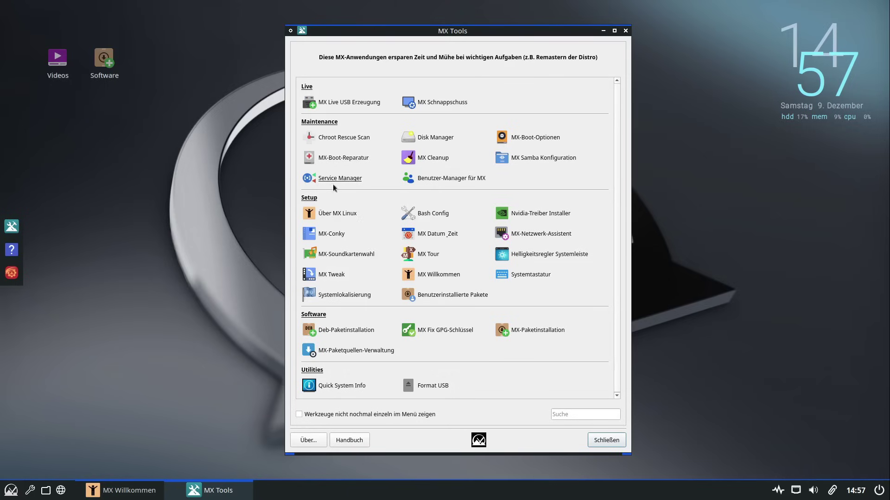
Open About MX Linux and enlarge and reposition the welcome window
click(333, 217)
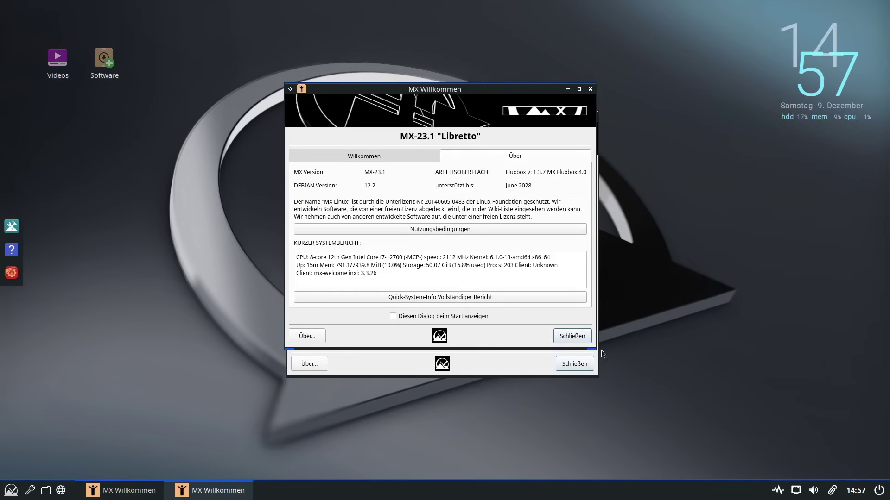
drag(601, 354, 680, 413)
drag(562, 90, 512, 82)
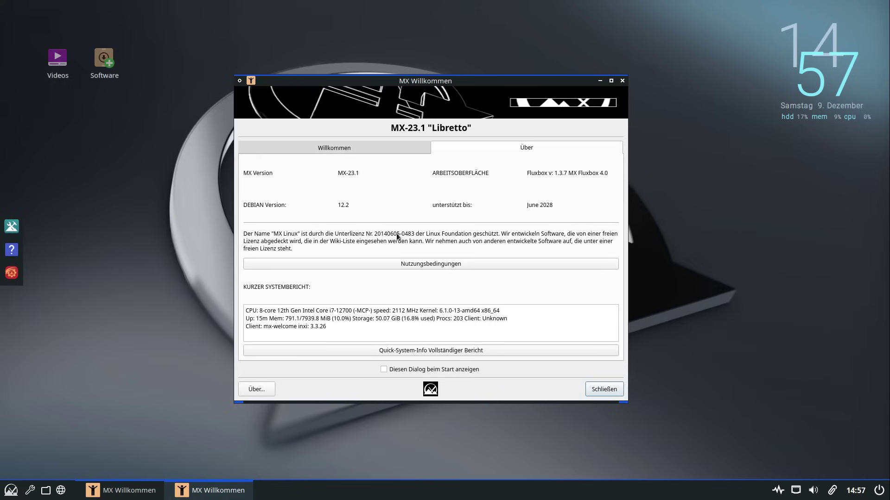
Select the three system report lines, switch to the Willkommen page, and close the window
drag(368, 328, 245, 309)
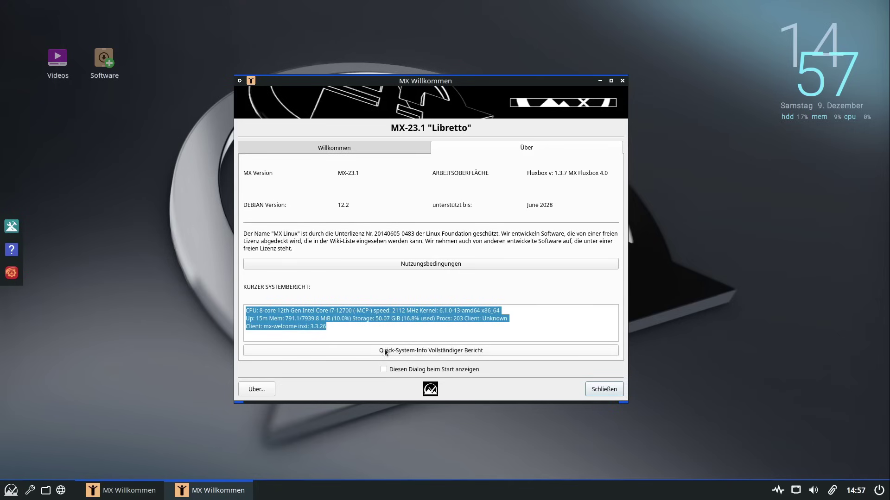
click(358, 146)
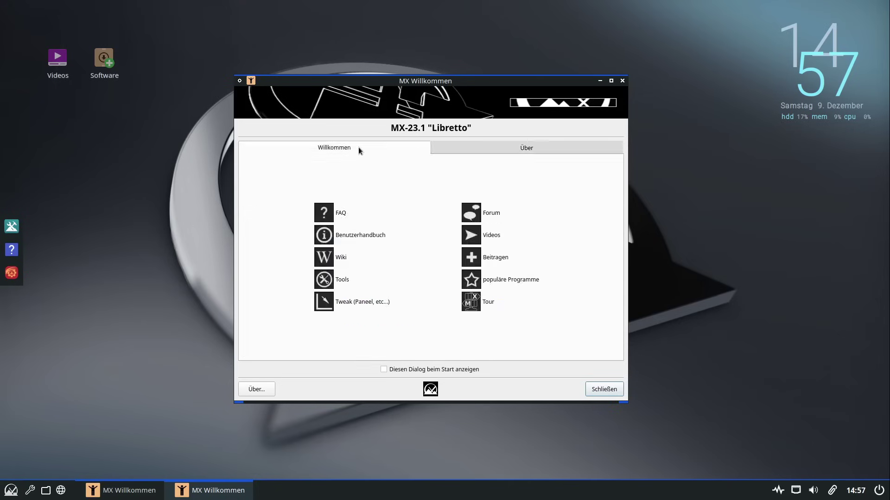
click(621, 392)
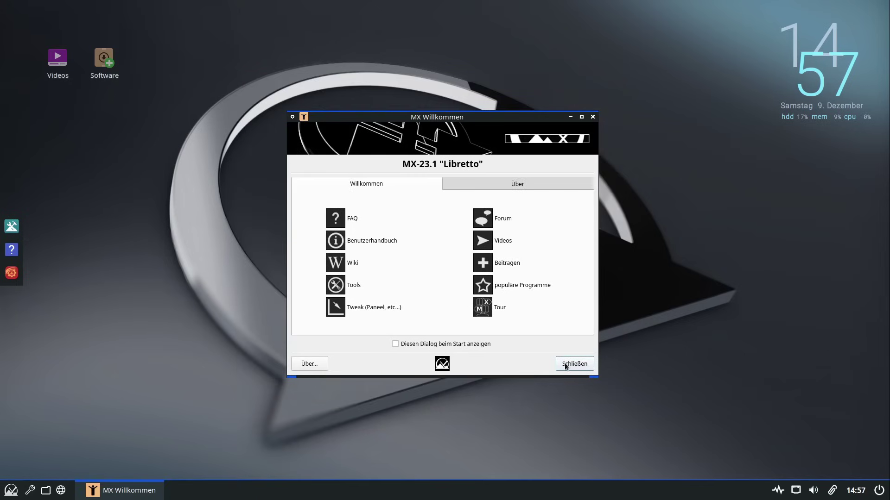
Run the Nvidia driver installer with the administrator password, then exit after no card is found
click(357, 283)
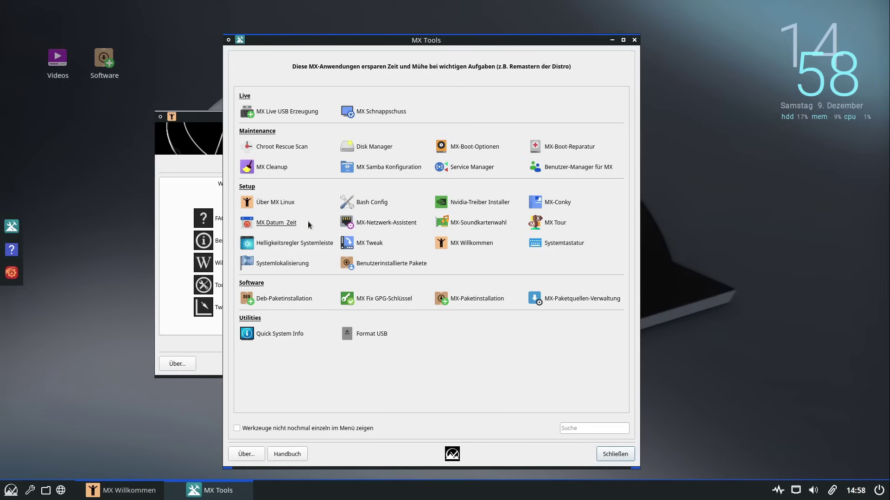
click(491, 209)
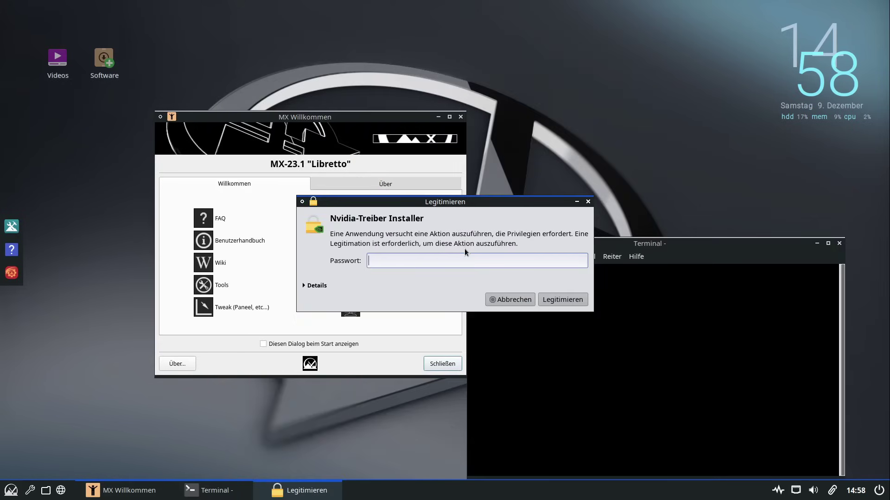
text(••••••••)
key(Return)
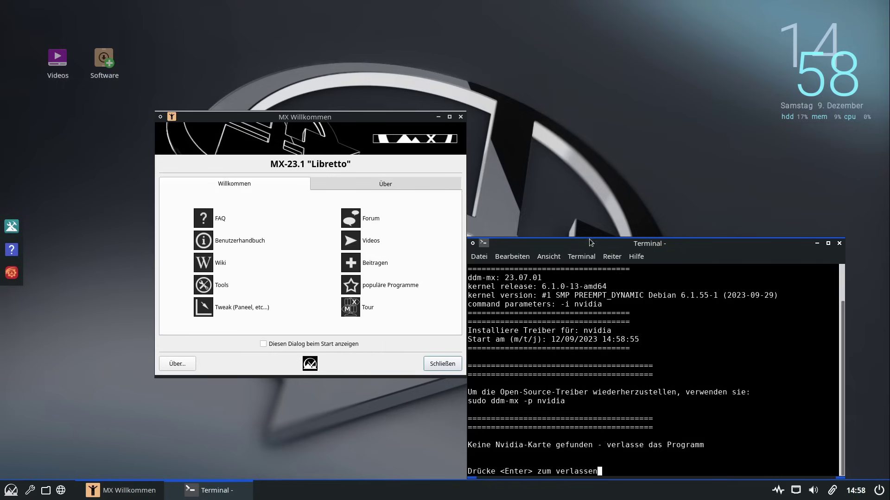
drag(590, 243, 562, 175)
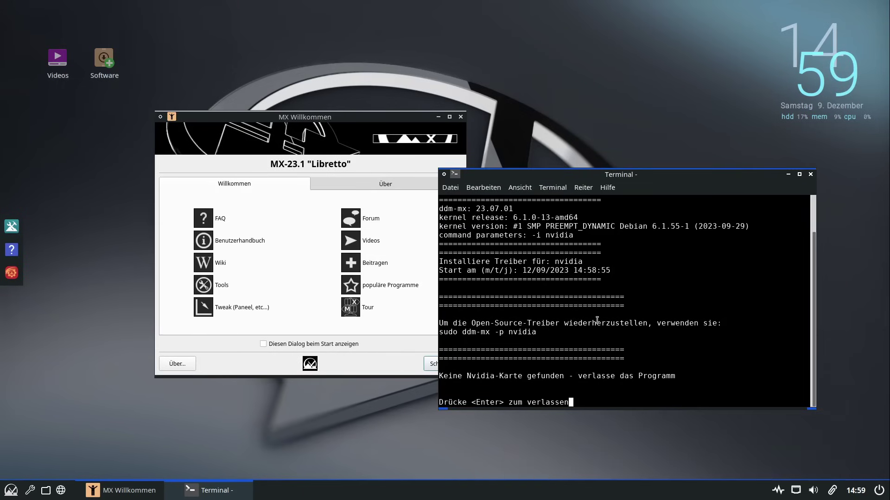
key(Return)
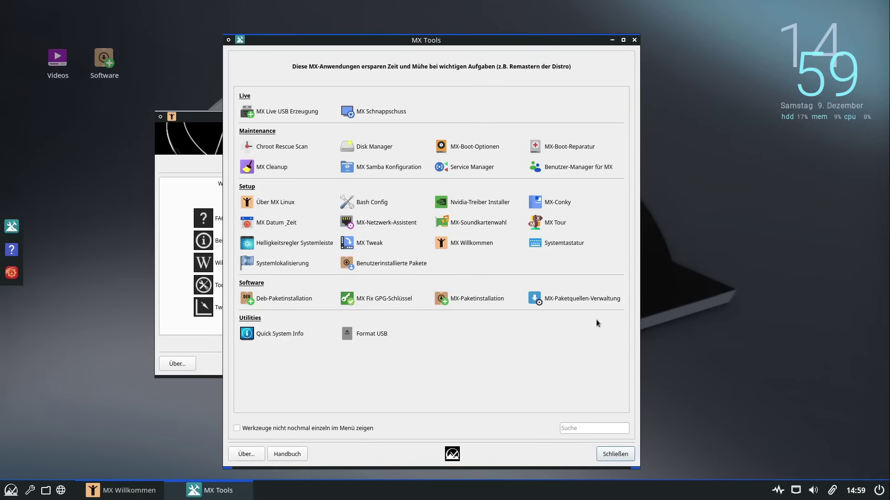
Open MX-Conky, acknowledge the Conky data update notice, and close it
click(556, 208)
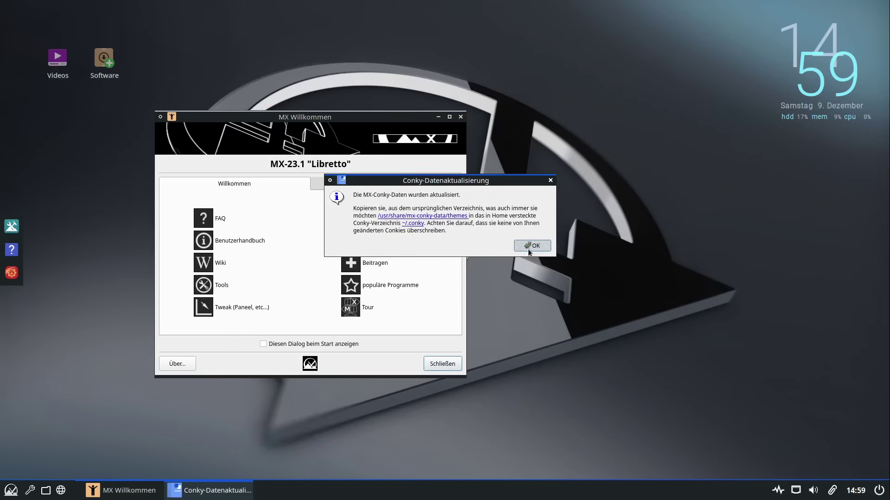
click(529, 249)
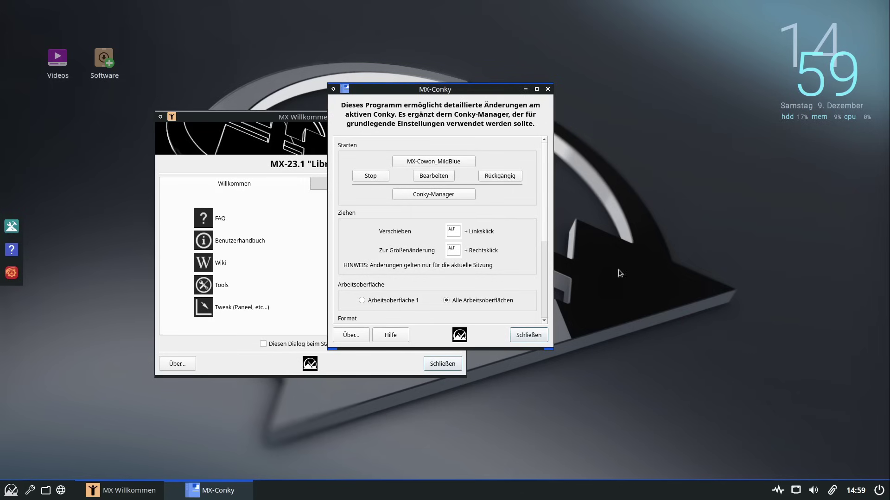
click(522, 338)
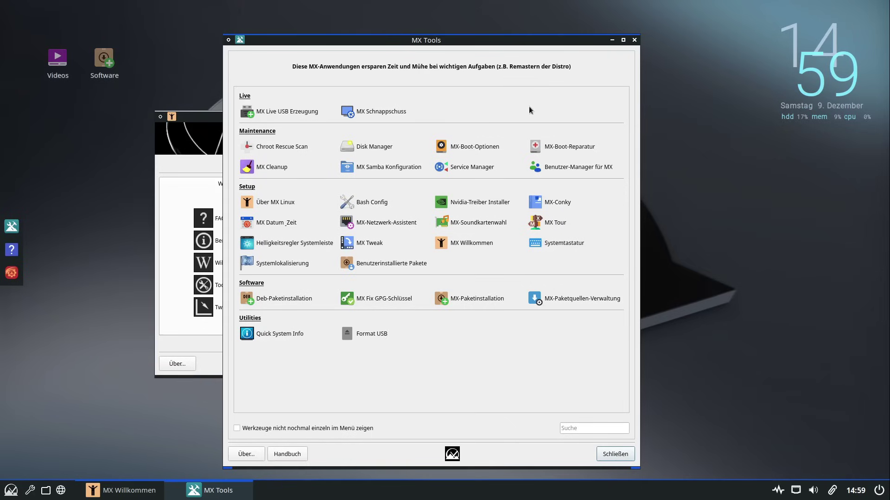
Rearrange the windows and start the MX network assistant with the administrator password
drag(497, 67, 470, 33)
click(439, 117)
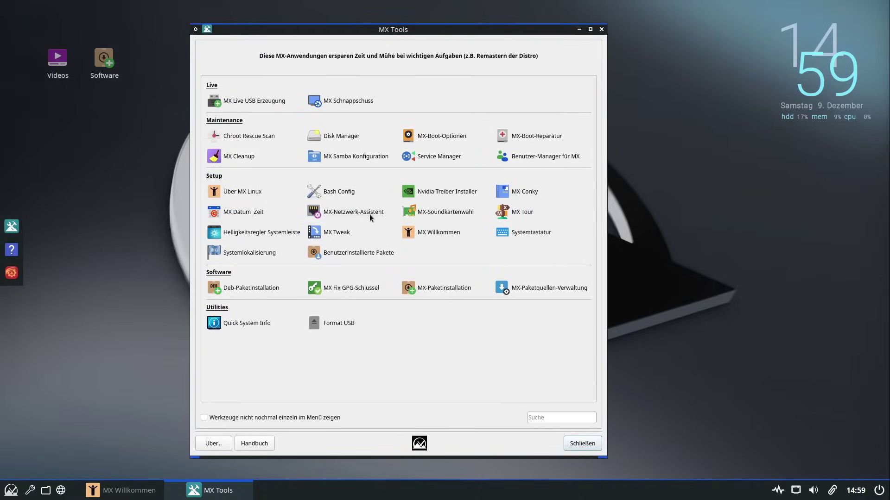
click(369, 215)
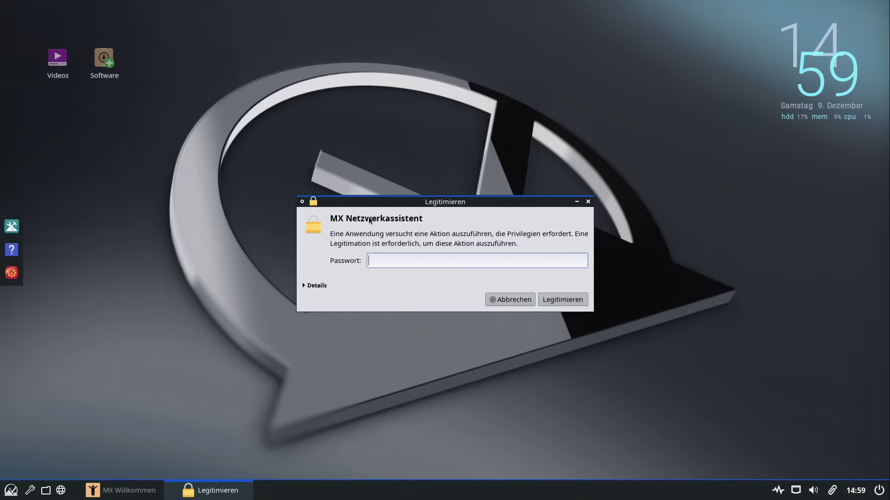
text(•••••••)
key(Return)
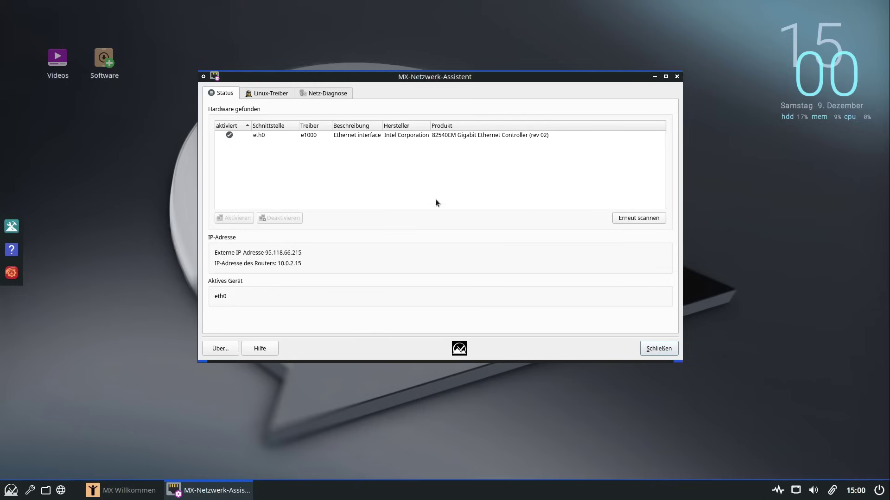
click(276, 136)
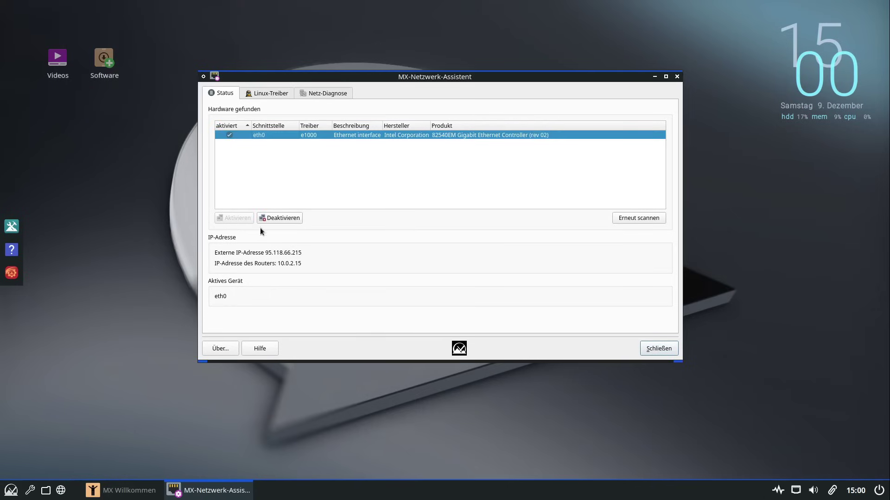
click(256, 96)
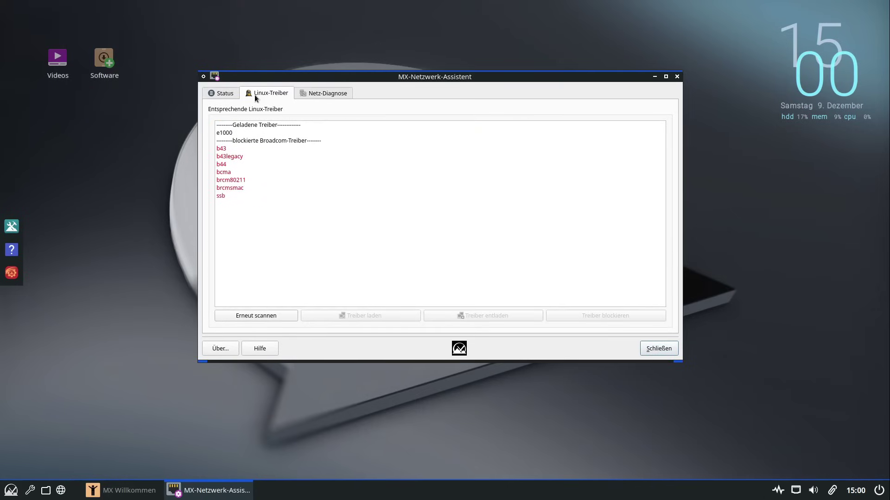
click(334, 96)
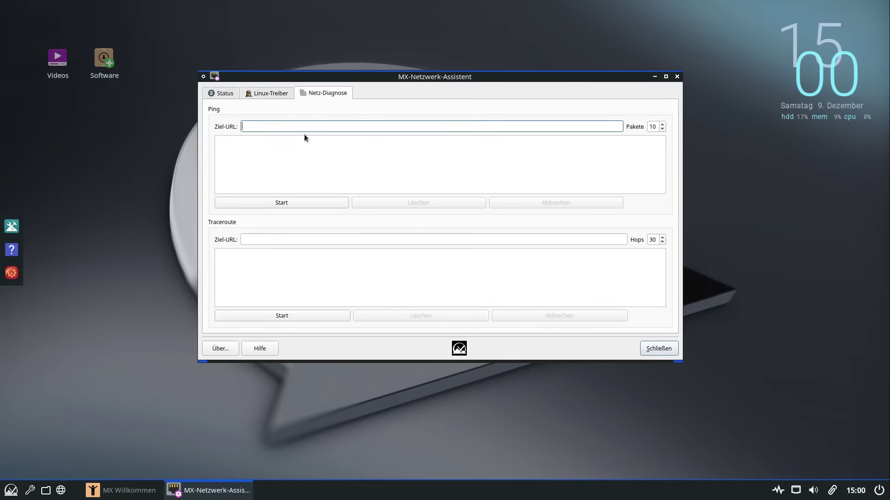
text(www.linuxguides.de)
click(284, 202)
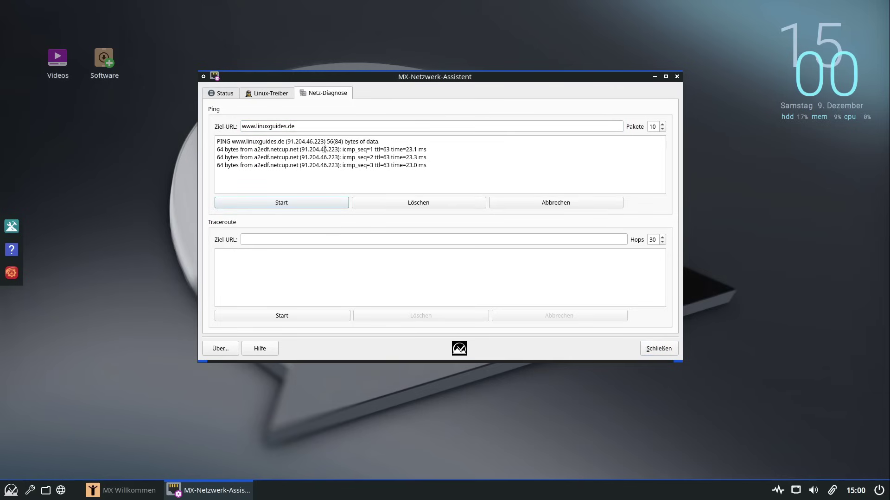
click(580, 205)
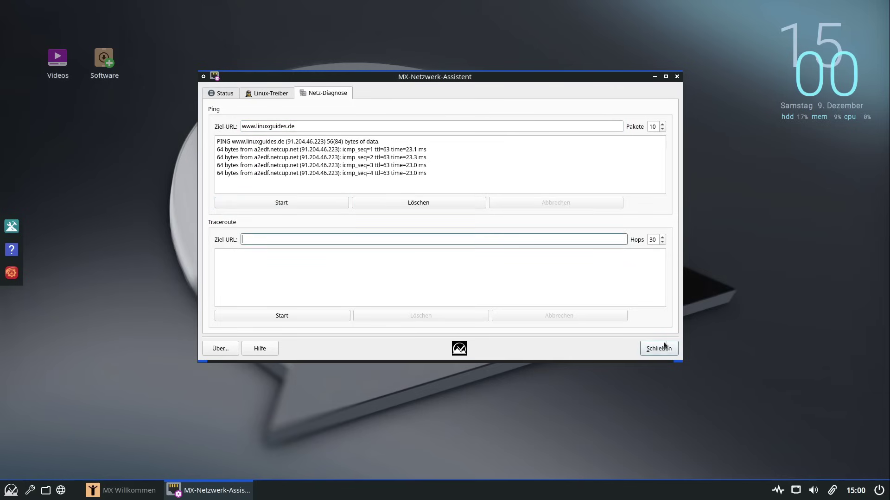
click(663, 343)
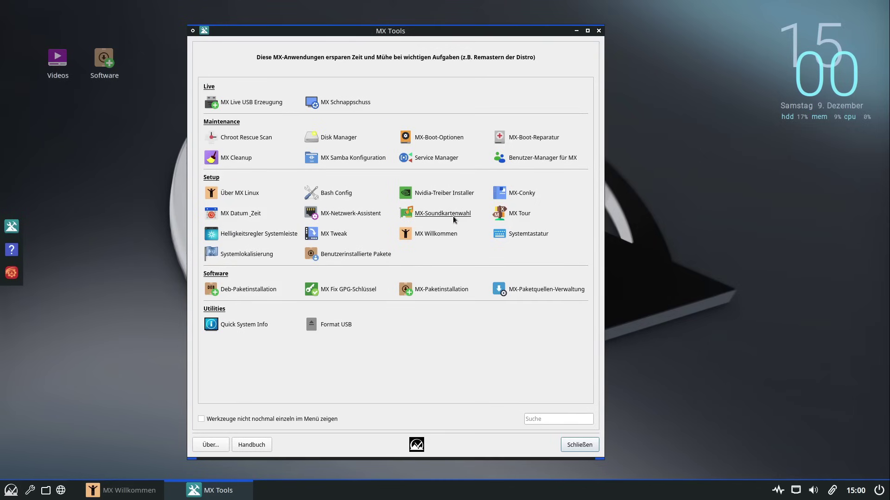
click(516, 215)
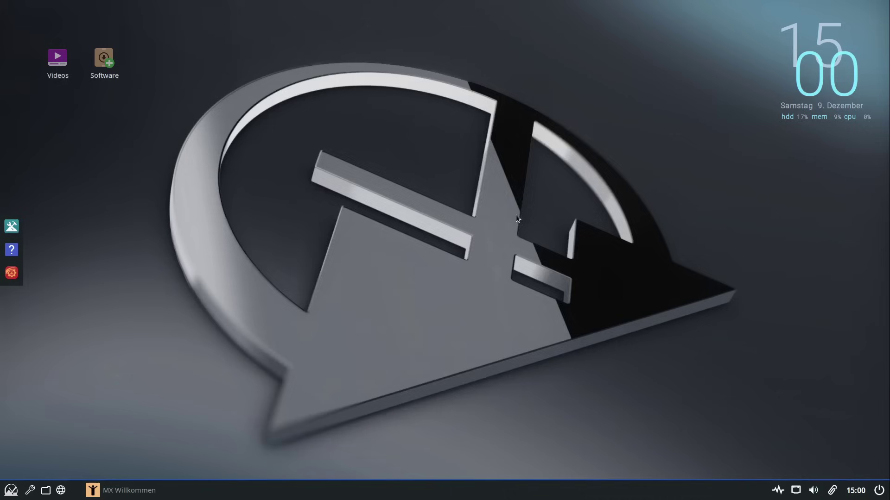
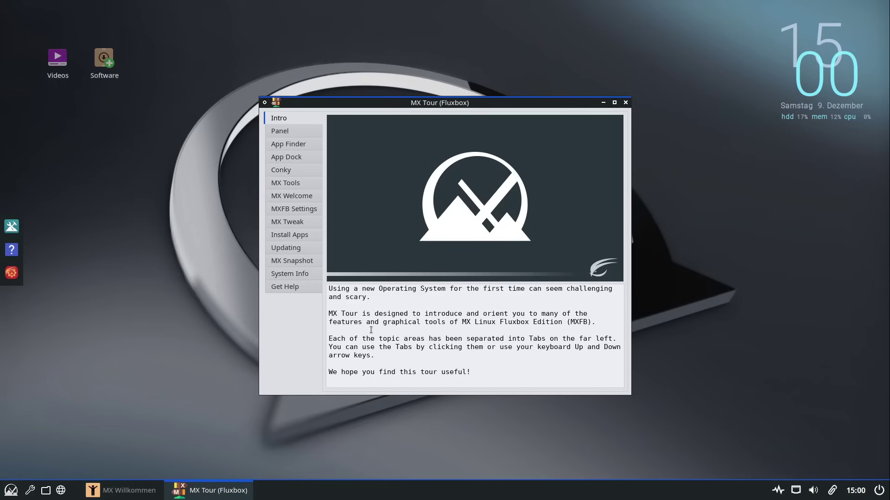
Step through the Panel, App Finder and App Dock topics of the tour
click(298, 125)
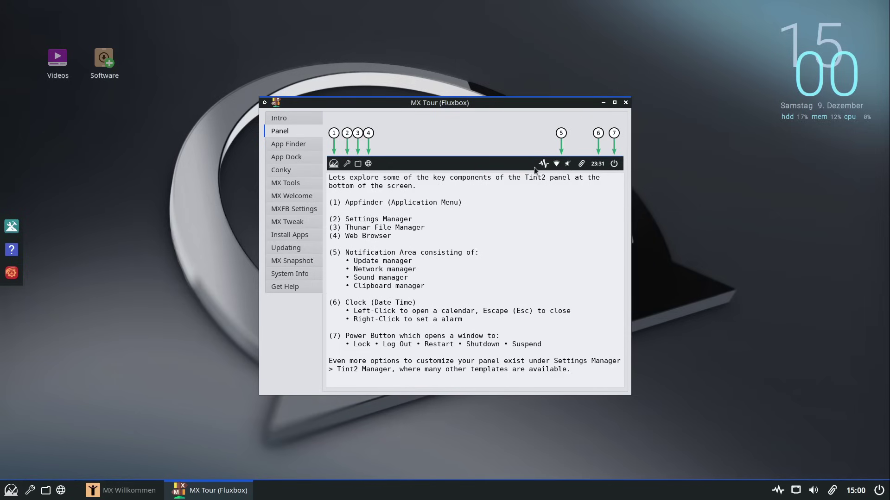
drag(444, 105, 458, 101)
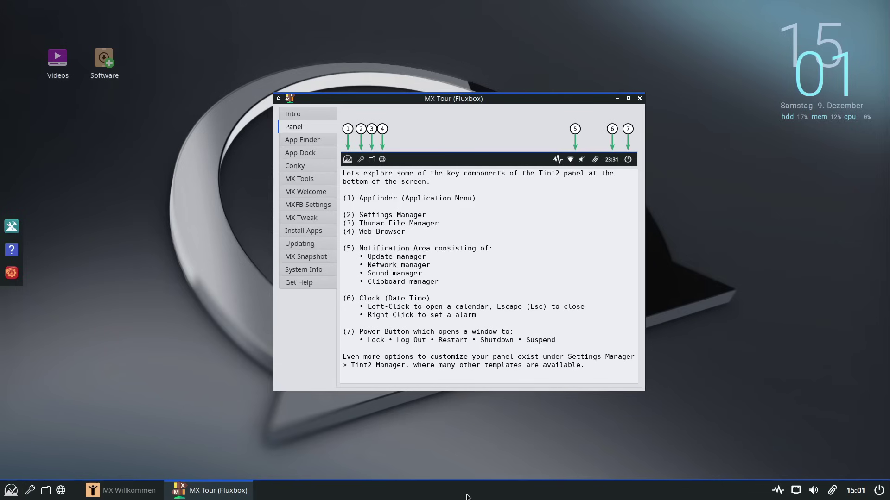
click(309, 141)
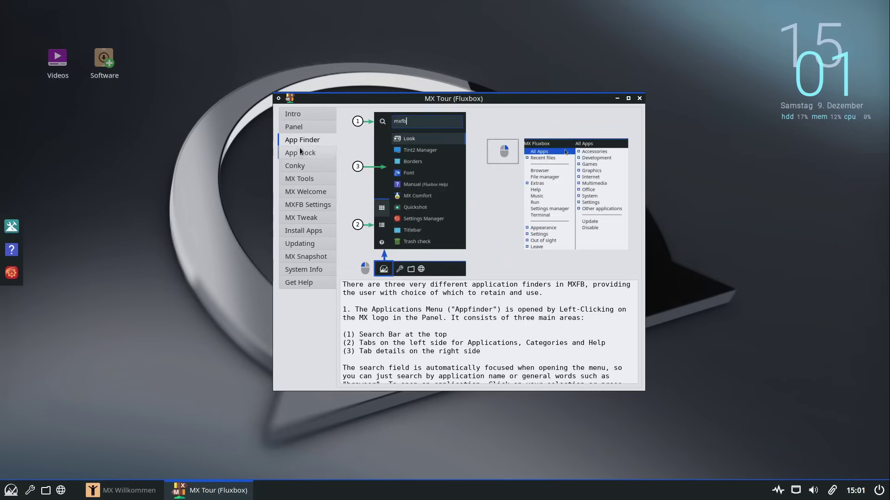
click(299, 153)
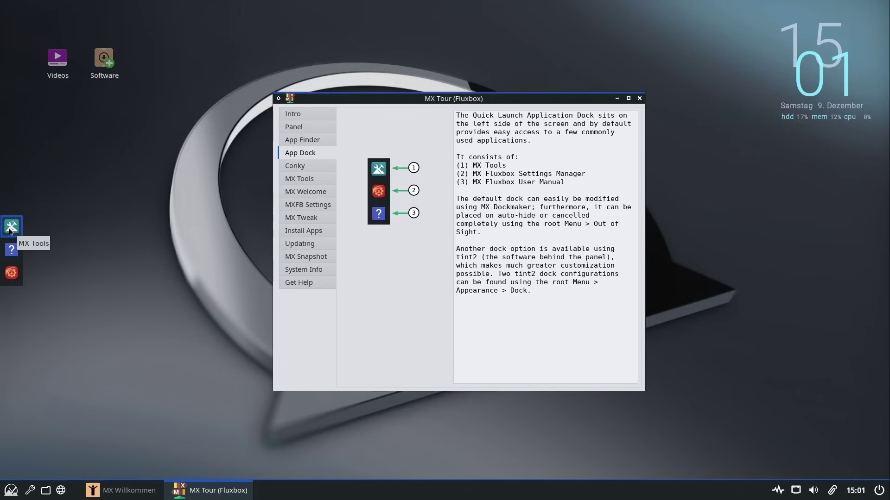
Open the Einstellungsmanager from the dock, close it again, and go to the Conky topic
click(7, 272)
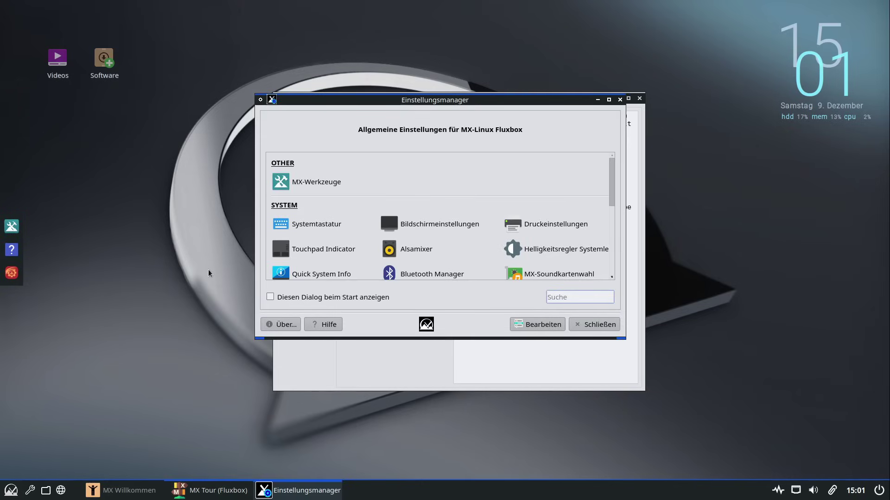
scroll(510, 240, down, 5)
scroll(510, 240, up, 5)
click(582, 325)
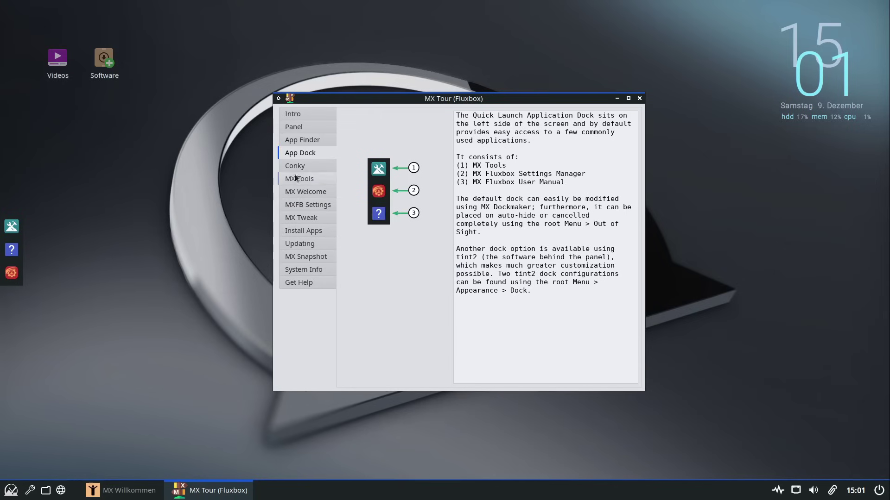
click(302, 169)
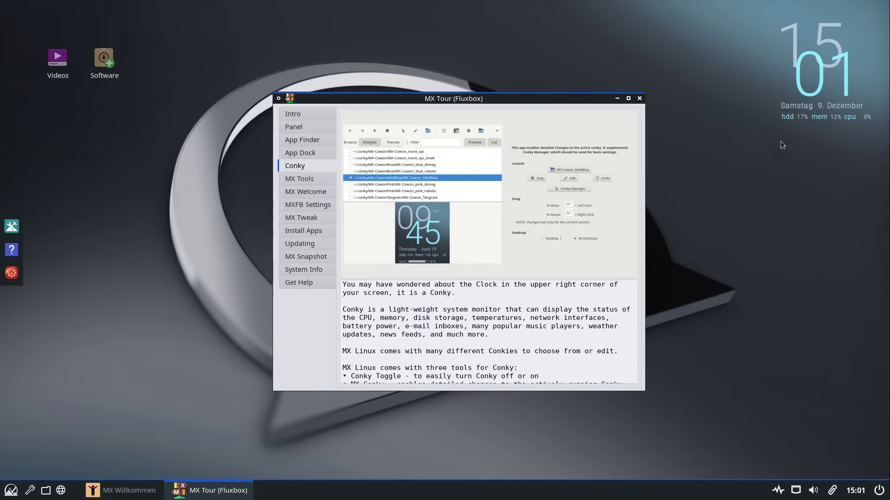
Step through the MX Tools, MX Welcome, MXFB Settings, MX Tweak and Install Apps topics
click(305, 179)
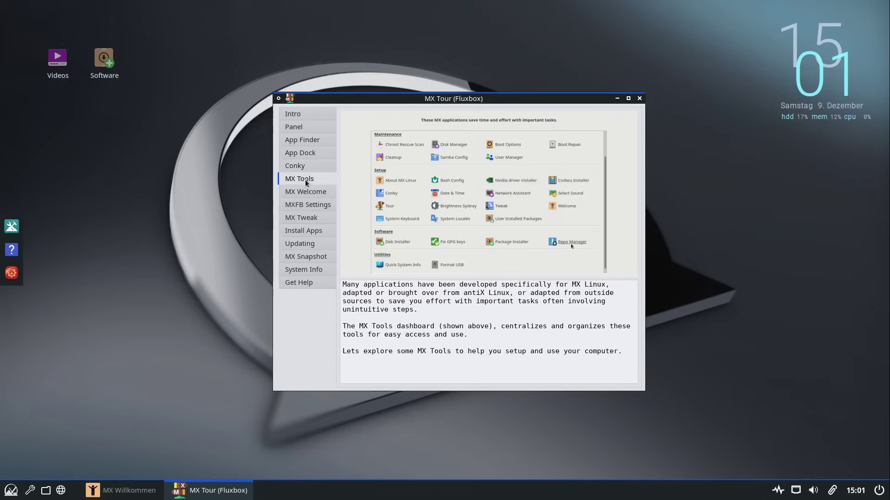
click(305, 194)
click(307, 206)
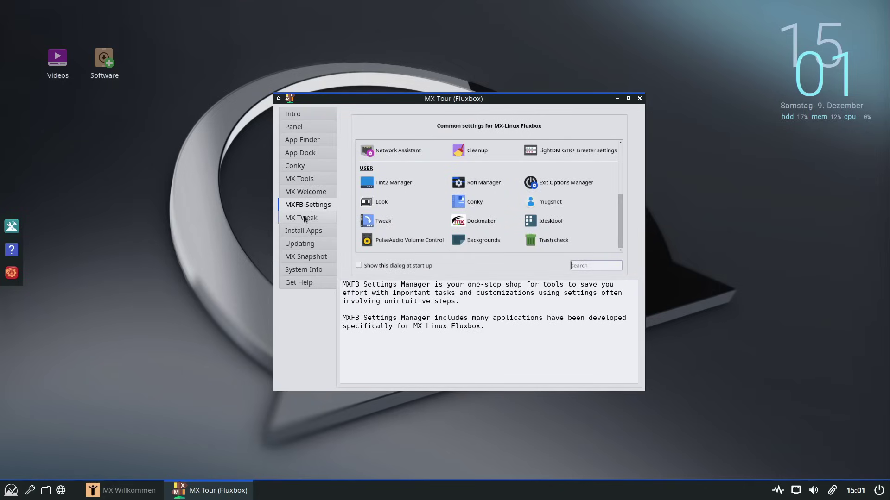
click(304, 216)
click(312, 236)
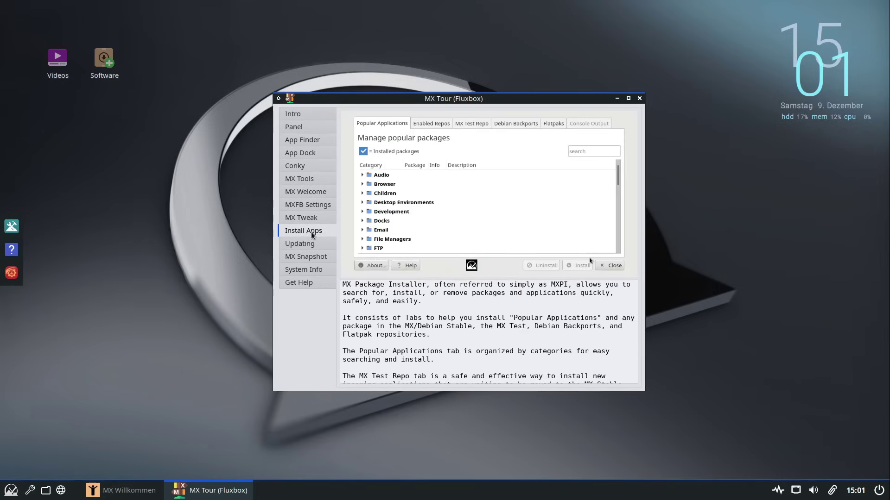
View the Updating, MX Snapshot, System Info and Get Help topics, then switch to MX Tools
click(308, 242)
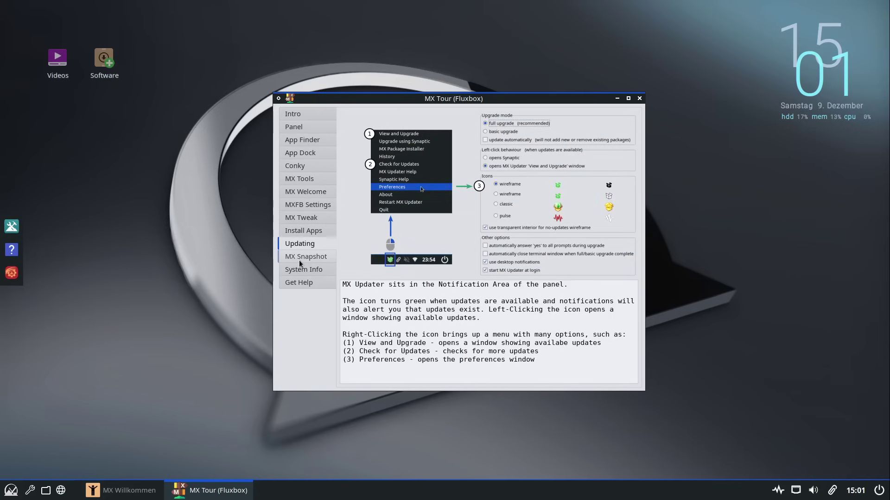
click(304, 259)
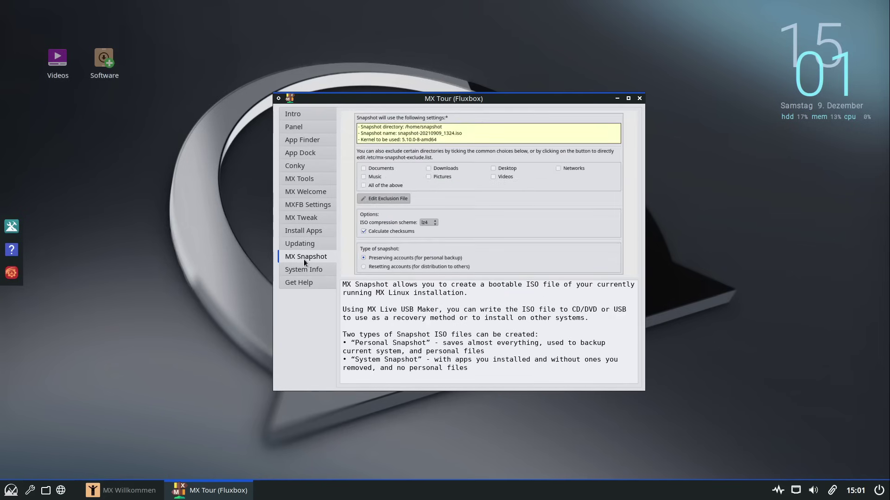
click(294, 271)
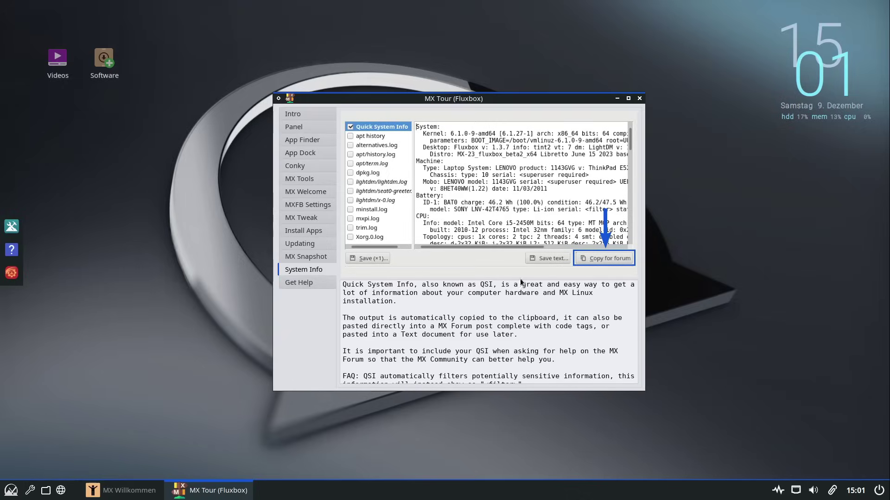
click(304, 283)
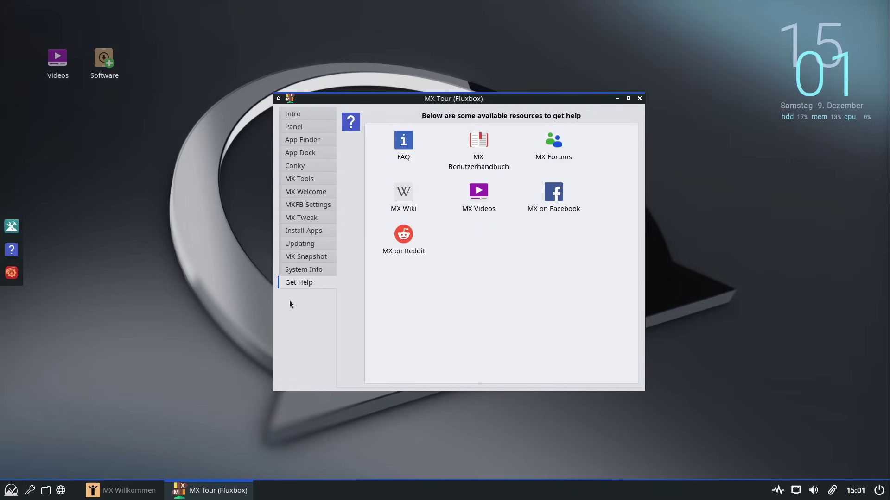
click(639, 99)
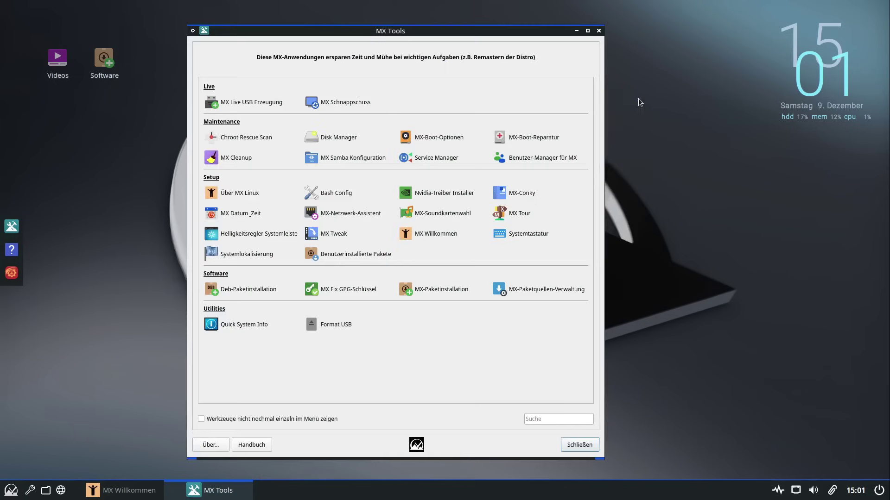
Try the tray brightness slider, then tick 'Fluxbox Menü zurücksetzen' in MX Tweak's Fluxbox settings
click(260, 233)
click(774, 494)
drag(782, 469, 789, 469)
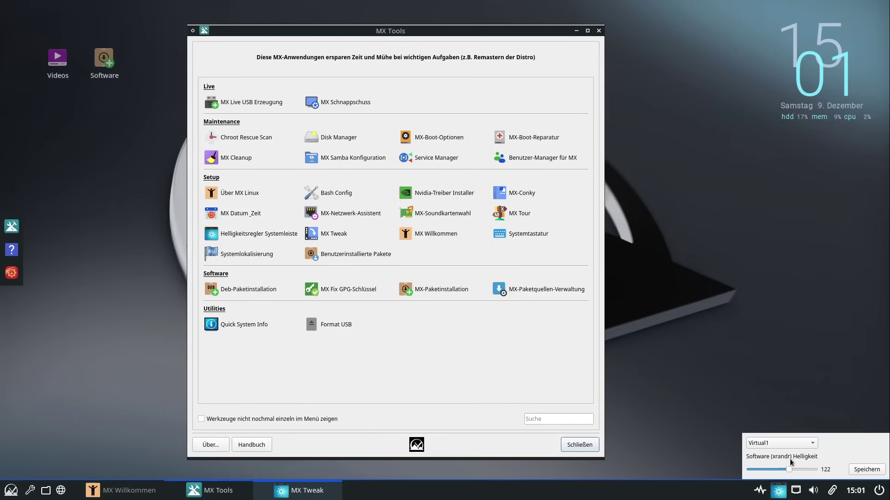
click(780, 492)
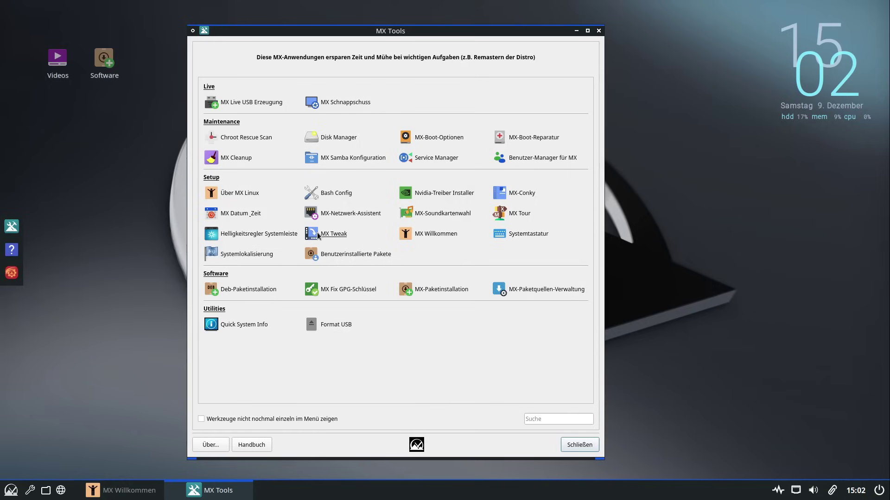
key(Escape)
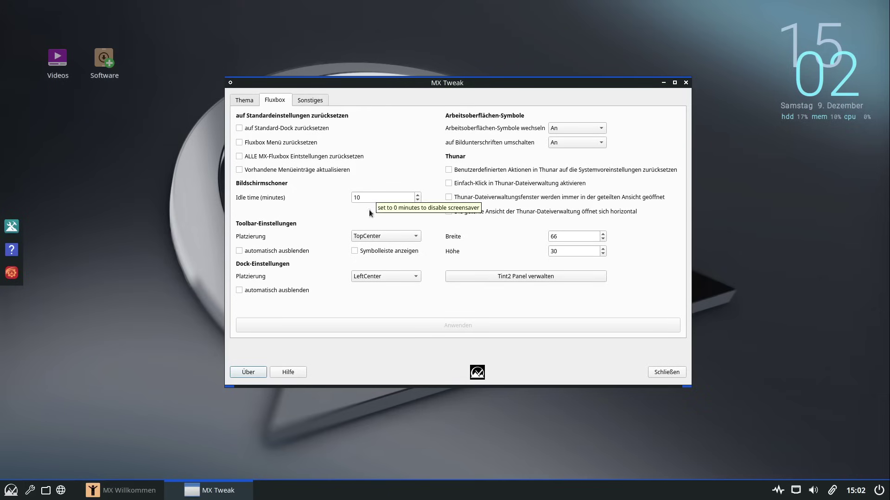
click(267, 143)
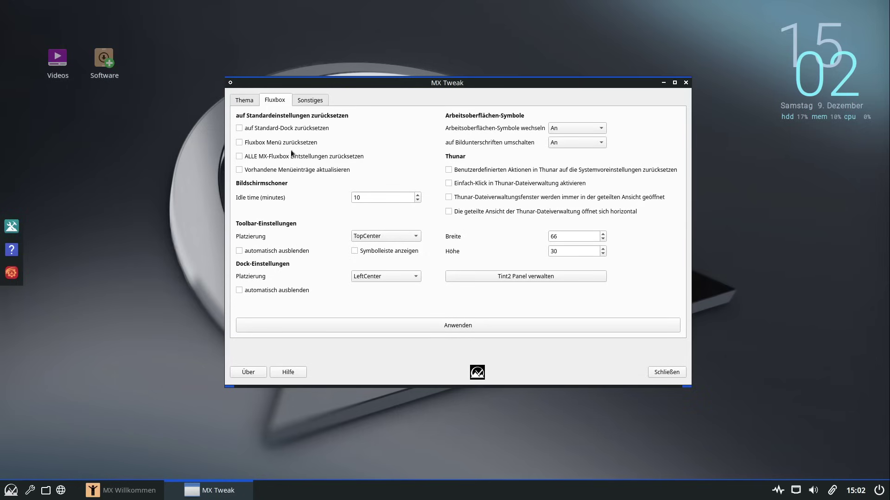
Close MX Tweak, run 'free -m' in a terminal to show memory in MB, then close it
click(666, 372)
key(ctrl+alt+t)
text(free )
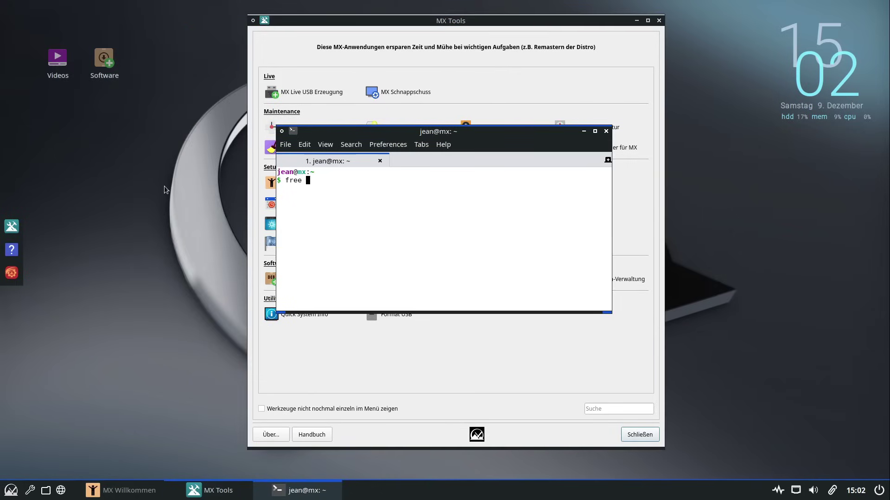
text(-m)
key(Return)
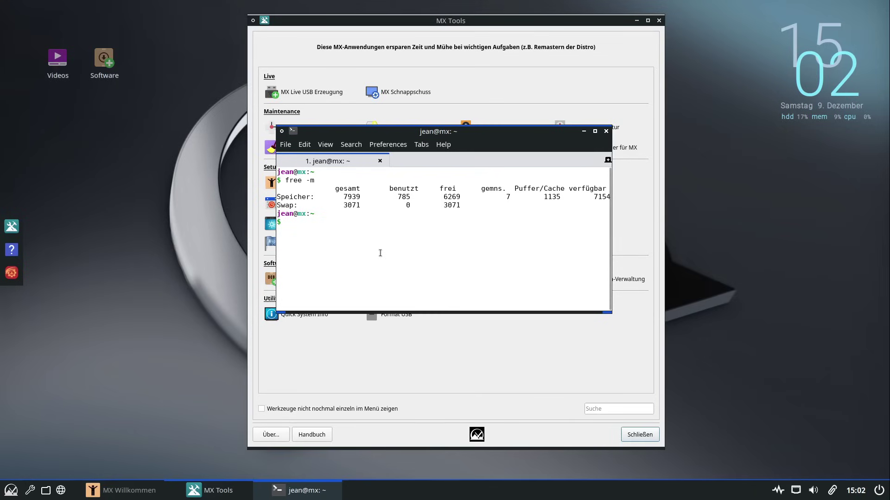
text(yyzzz///)
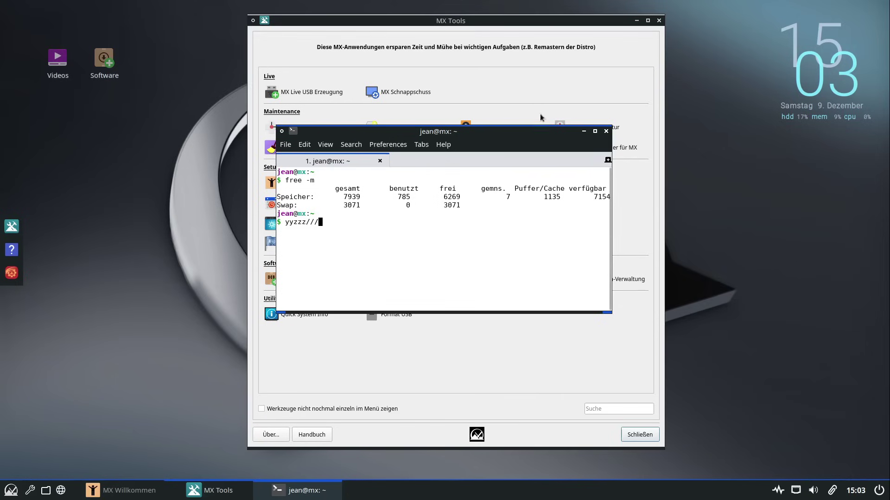
click(606, 132)
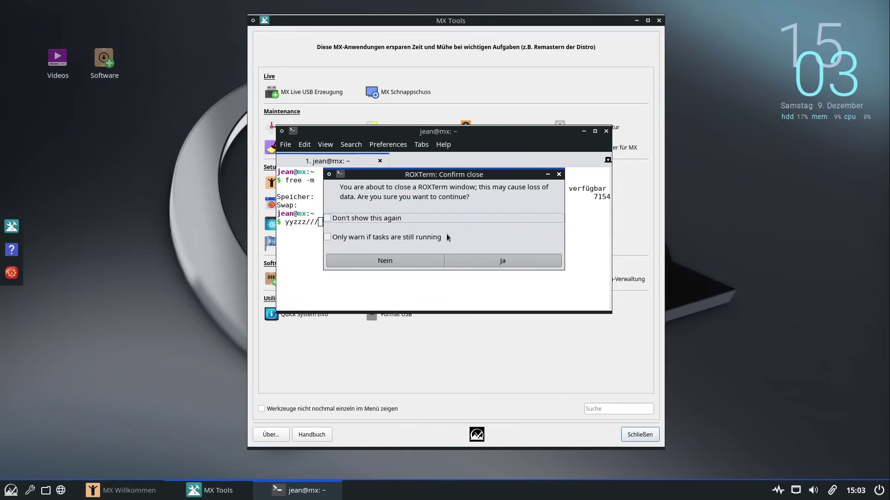
click(470, 264)
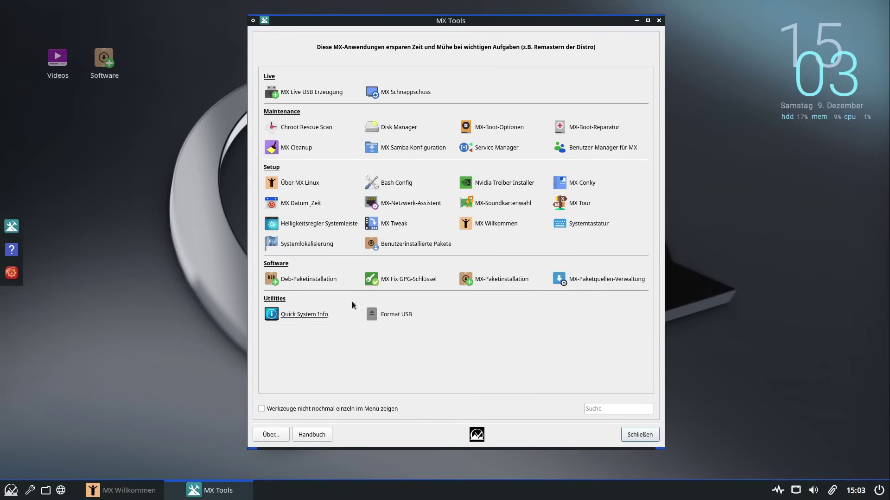
Open Systemtastatur with admin authentication and add the Deutsch keyboard layout
click(594, 227)
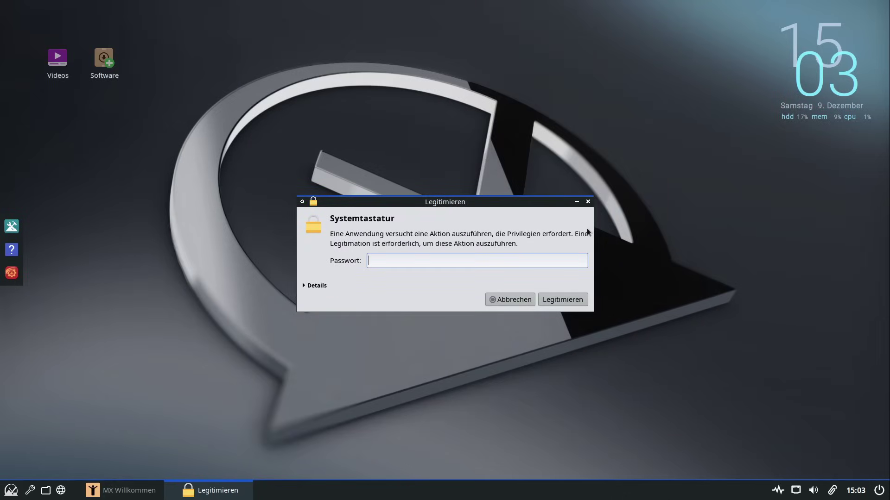
key(Return)
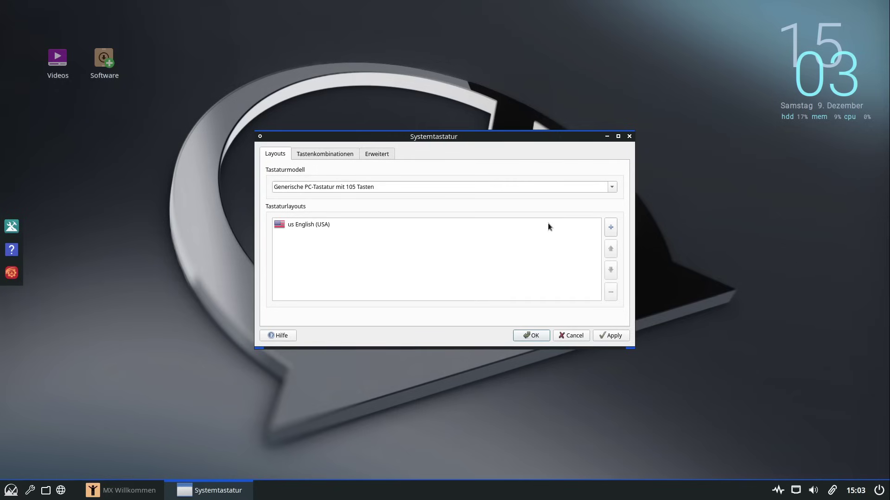
click(607, 230)
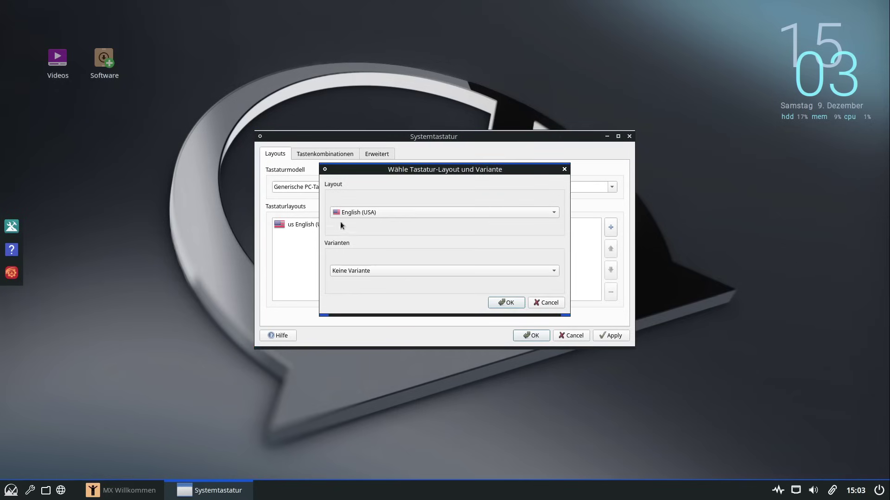
click(347, 214)
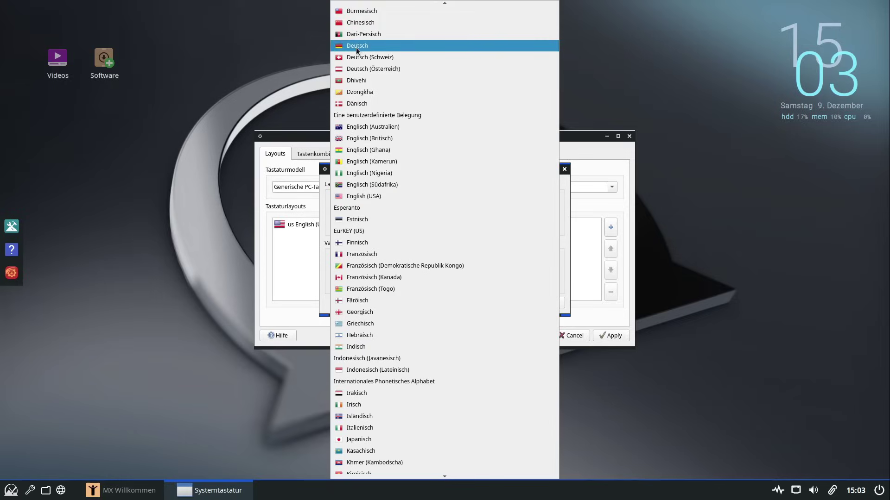
click(357, 46)
click(512, 304)
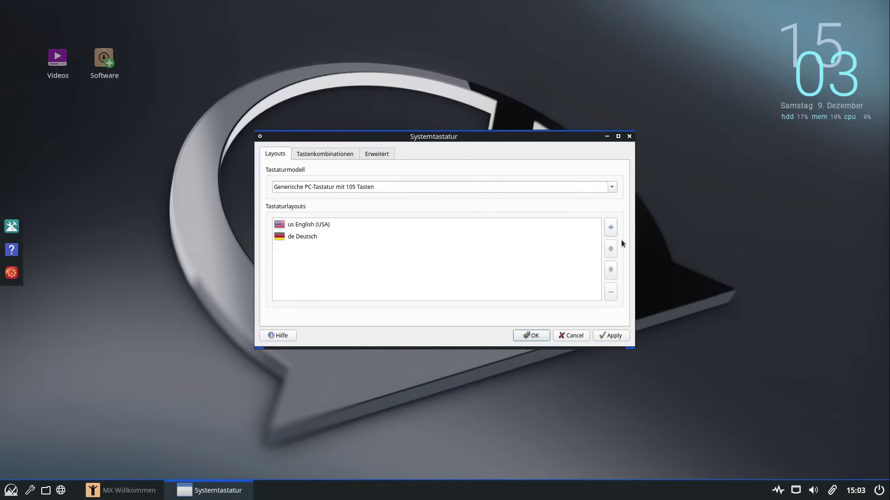
Move Deutsch to the top, remove English (USA), and save the keyboard setting
click(383, 240)
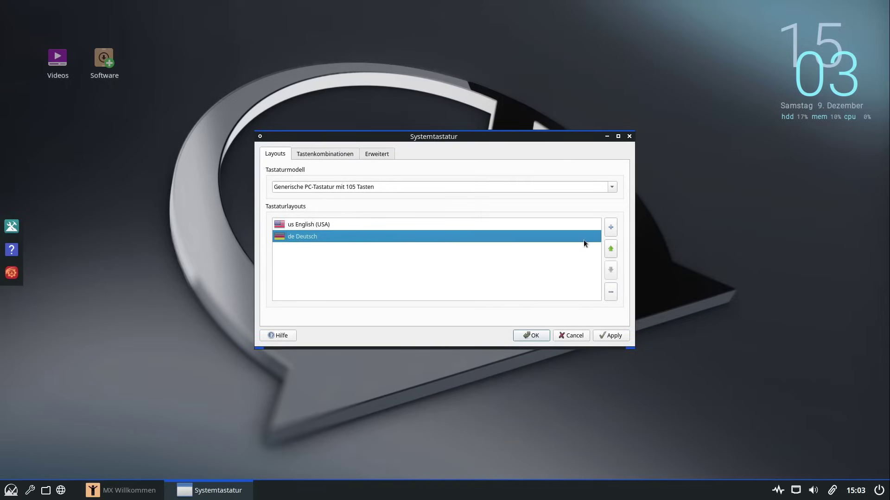
click(610, 249)
click(315, 236)
click(611, 292)
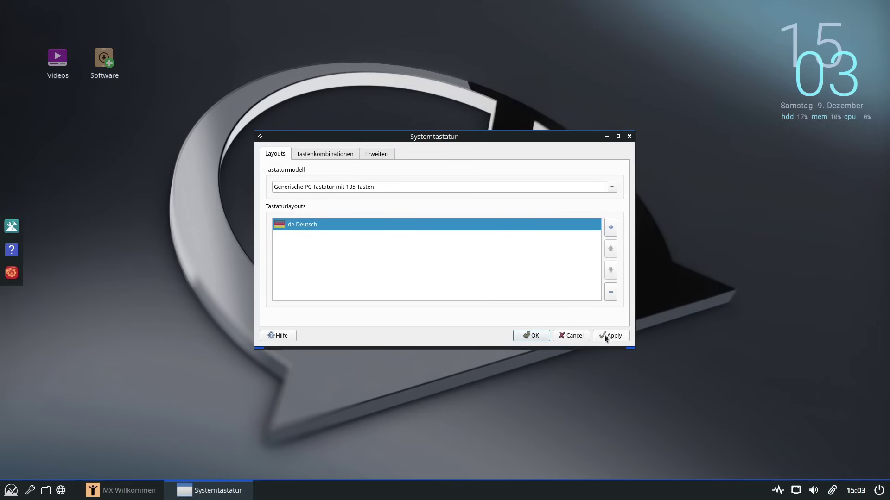
click(538, 337)
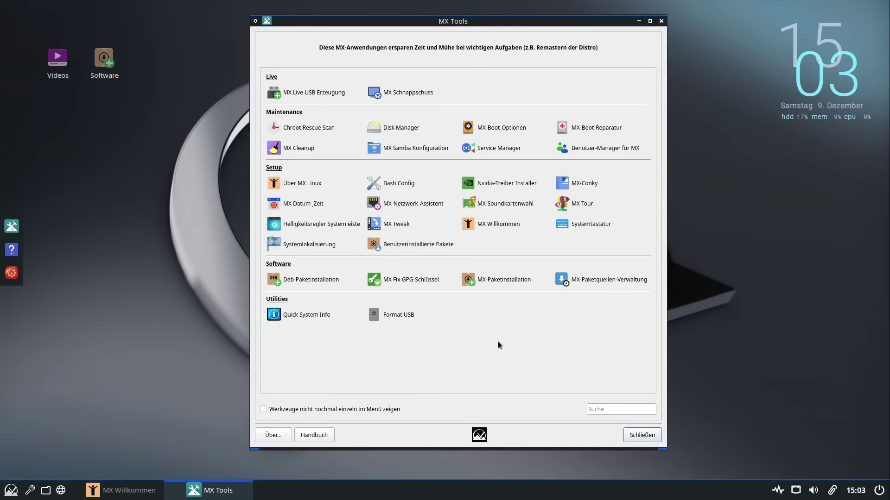
Type test characters in a new ROXTerm to check the German layout, then close it
key(ctrl+alt+t)
text(yyyzzz)
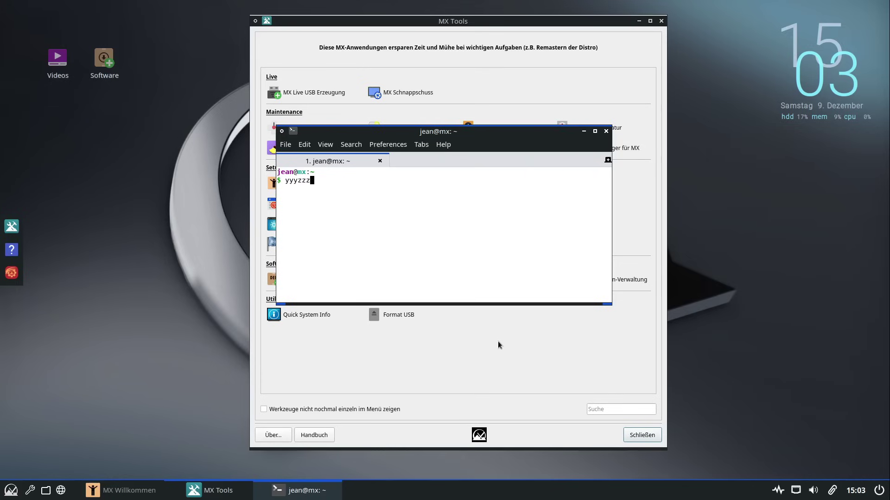
text(zzz\\\\///)
click(607, 130)
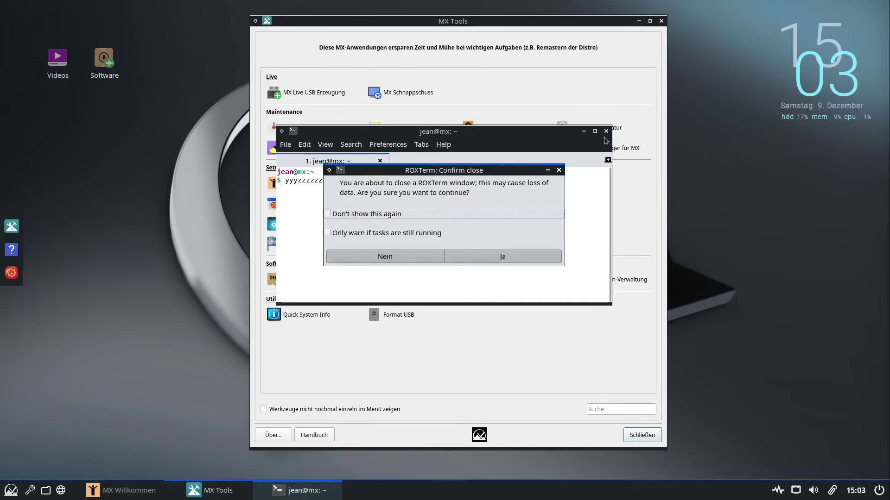
click(481, 252)
Reopen Systemtastatur with the admin password, cancel without changes, and close MX Tools
click(586, 227)
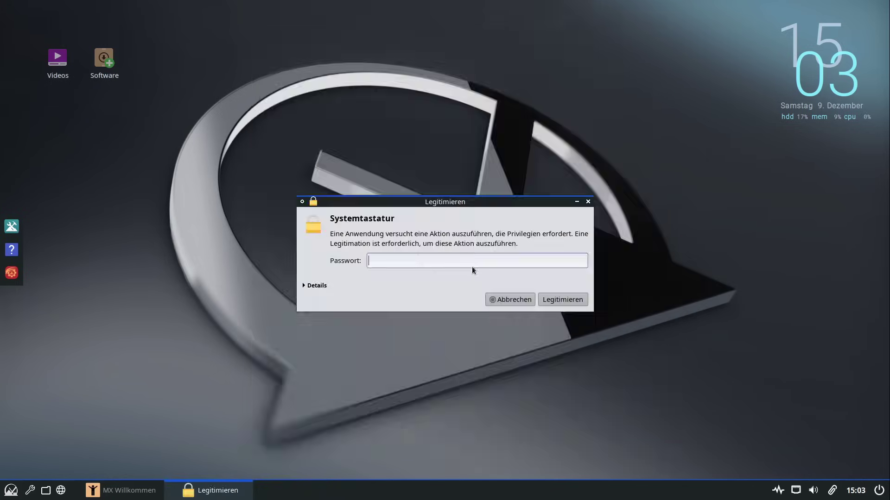
text(demo)
key(Return)
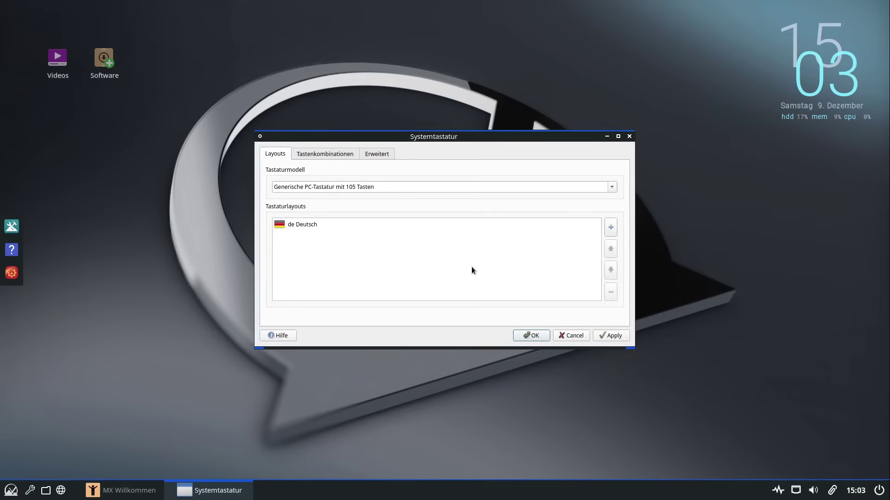
click(577, 333)
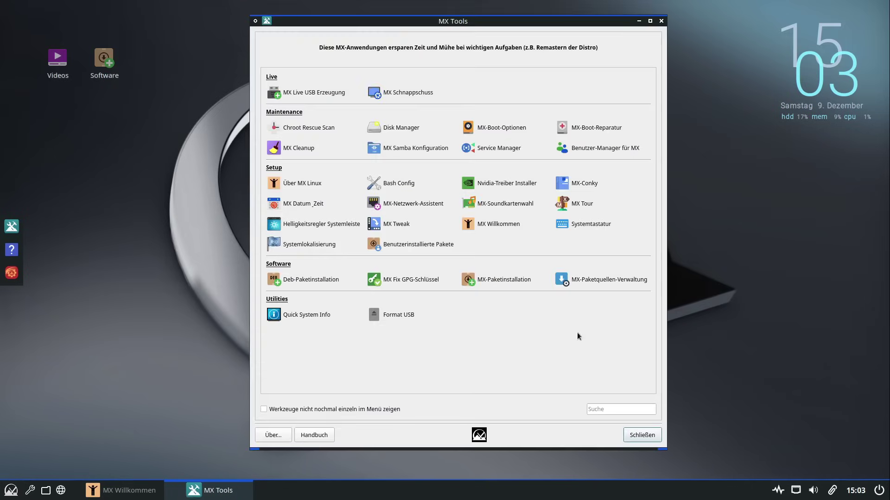
click(665, 21)
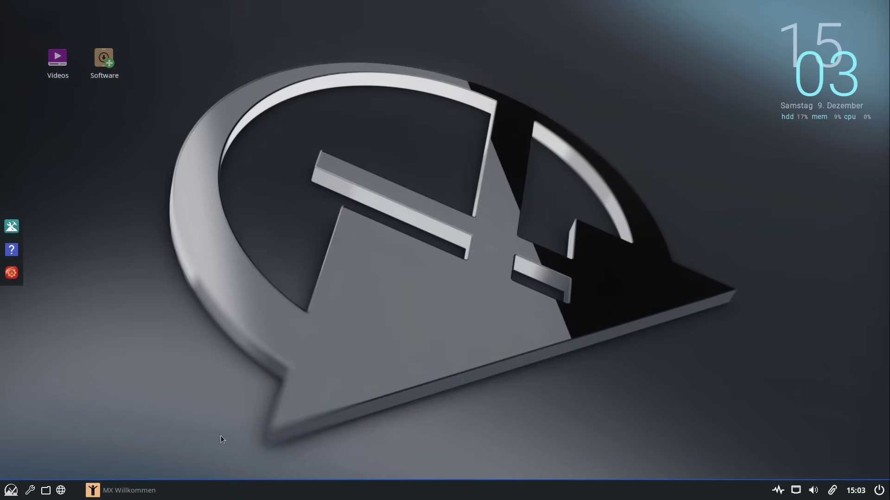
Open the app launcher, view its category and help sections, and return to the alphabetical list
click(11, 491)
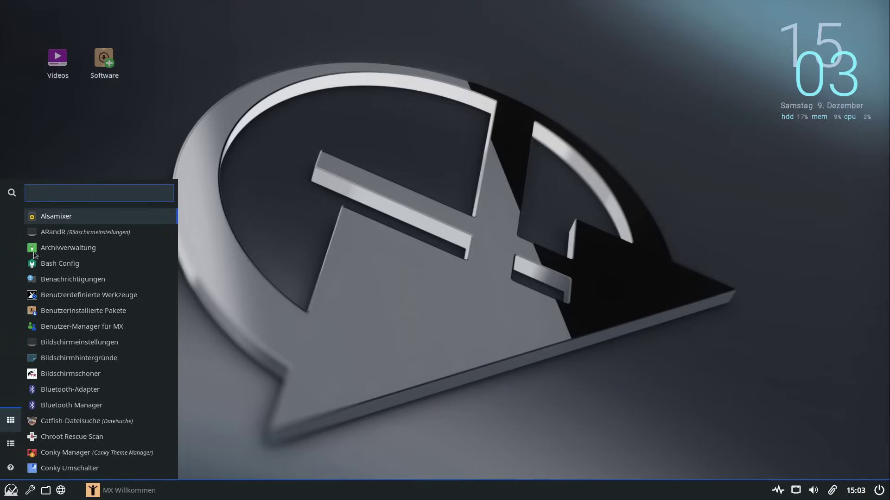
click(225, 371)
click(10, 490)
click(19, 445)
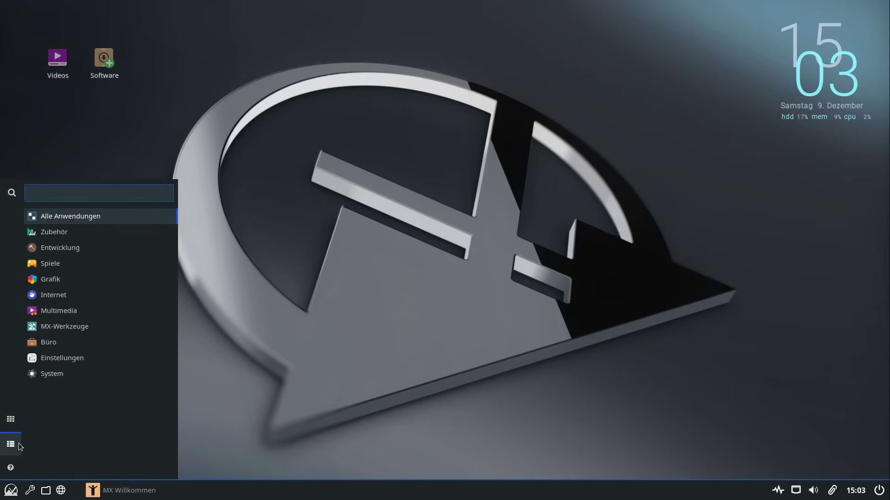
click(17, 465)
click(18, 413)
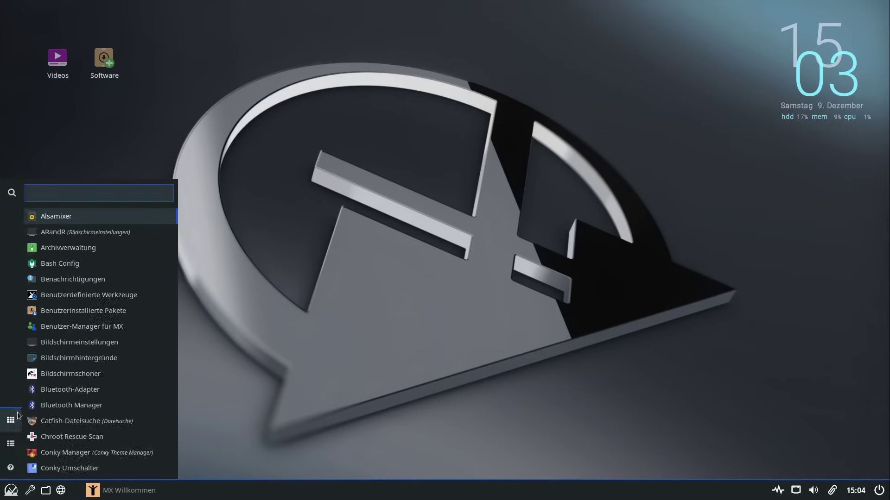
Close the launcher and restart Fluxbox from the panel's exit options
click(619, 368)
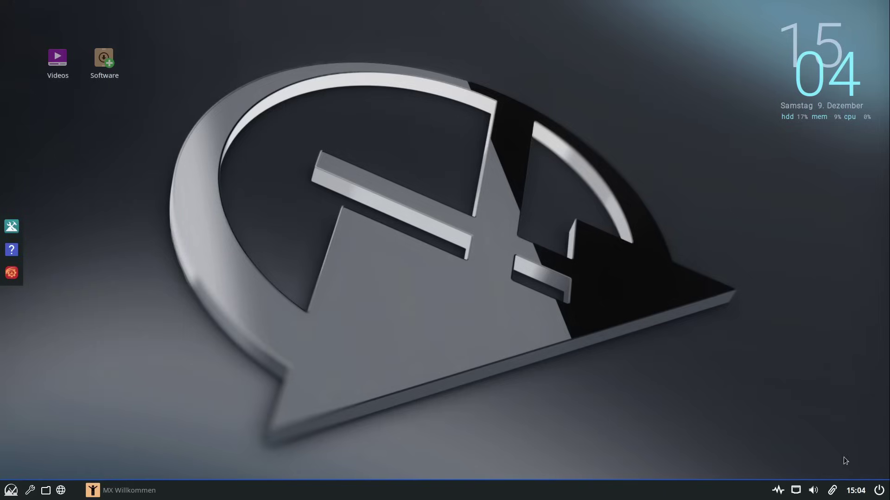
click(879, 490)
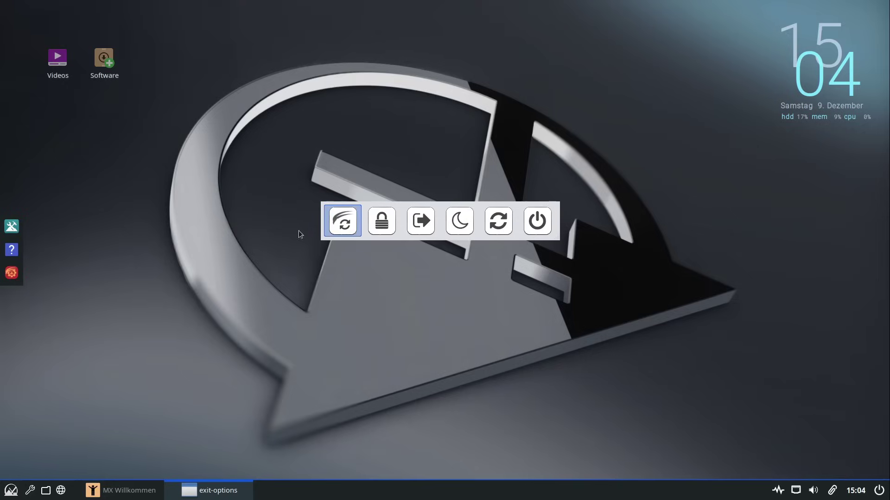
click(506, 226)
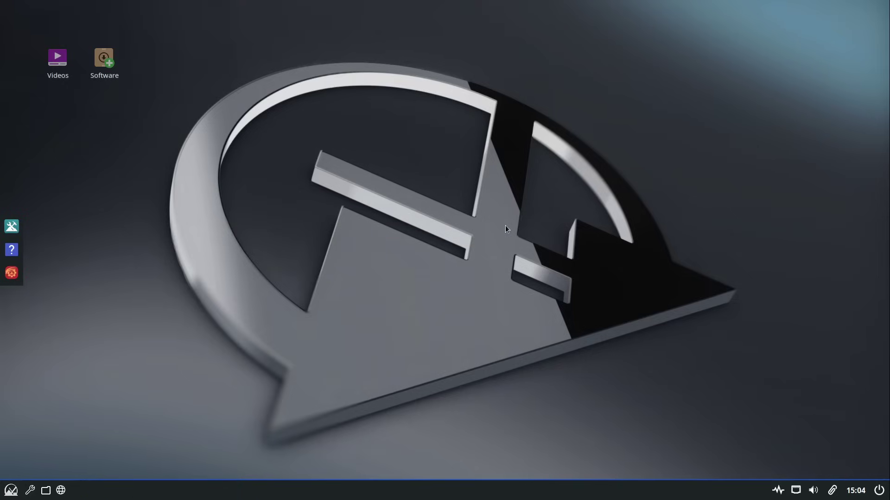
Type German-layout test characters in a new ROXTerm, erase them, and close the terminal
key(ctrl+alt+t)
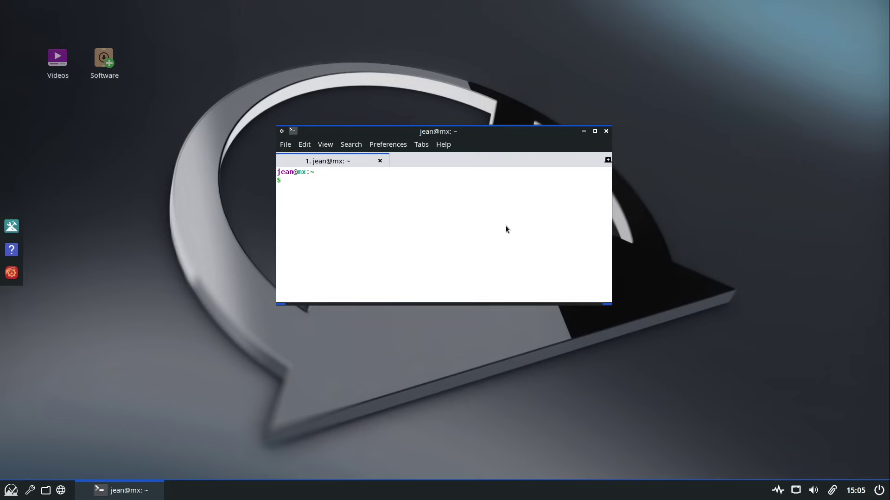
text(zzzyyyyyyy##----...)
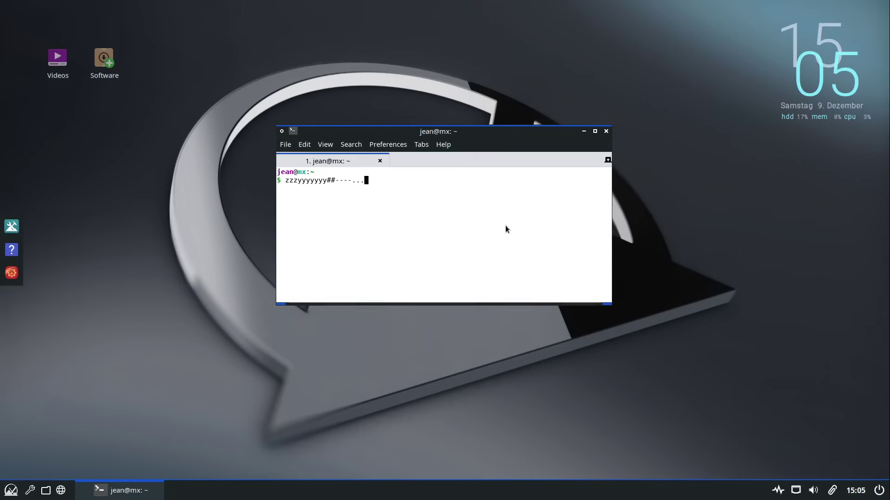
key(BackSpace)
key(BackSpace)
key(BackSpace)
key(BackSpace)
key(BackSpace)
key(BackSpace)
key(BackSpace)
key(BackSpace)
key(BackSpace)
key(BackSpace)
key(BackSpace)
key(BackSpace)
key(BackSpace)
key(BackSpace)
key(BackSpace)
key(BackSpace)
key(BackSpace)
key(BackSpace)
click(606, 131)
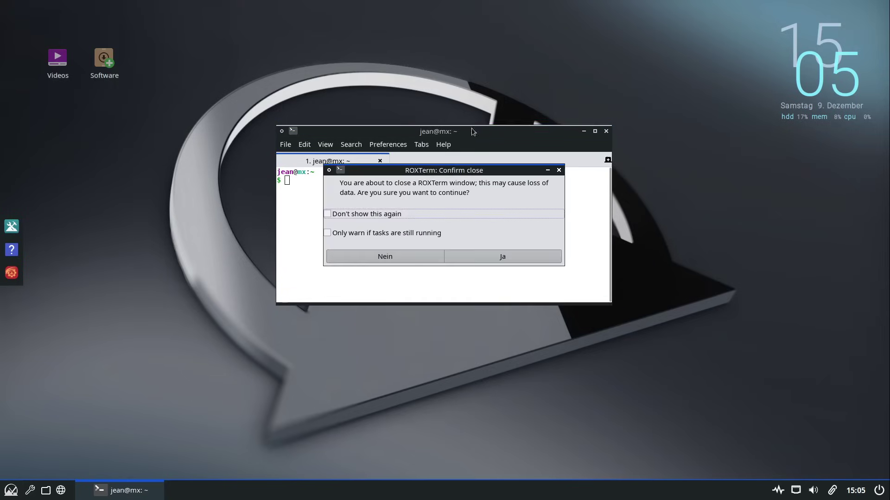
click(550, 253)
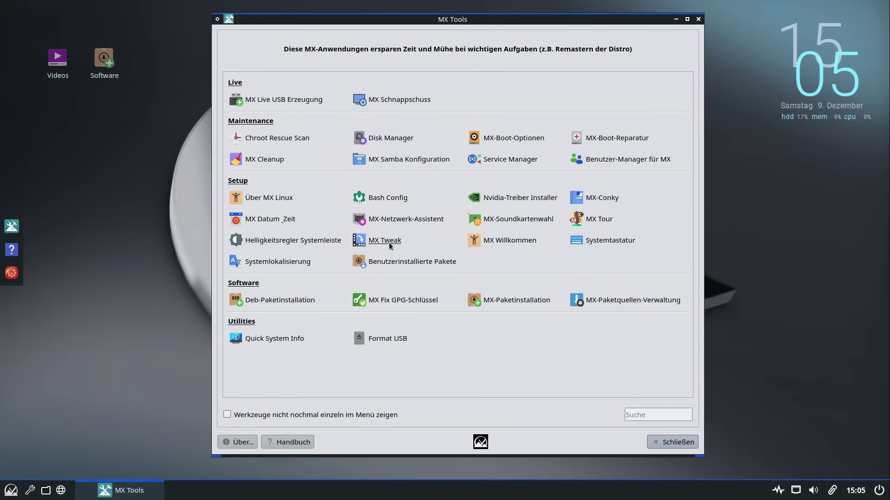
click(262, 268)
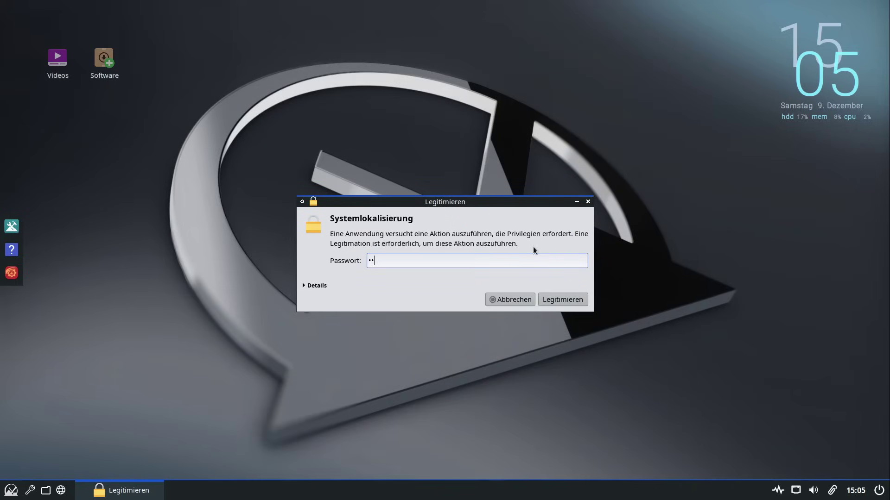
key(Return)
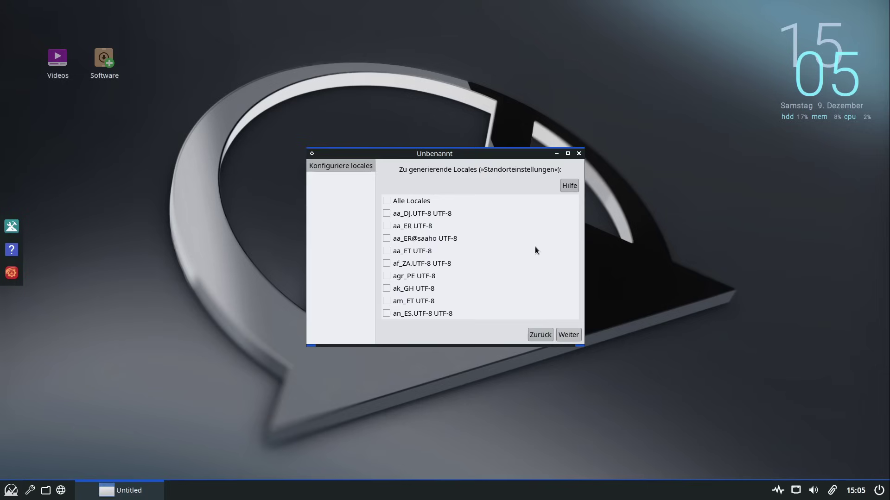
scroll(430, 251, down, 4)
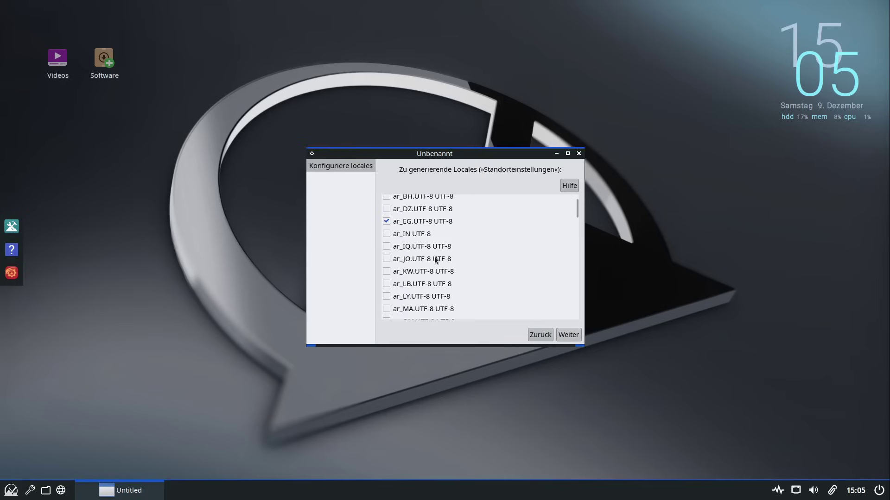
scroll(434, 257, down, 5)
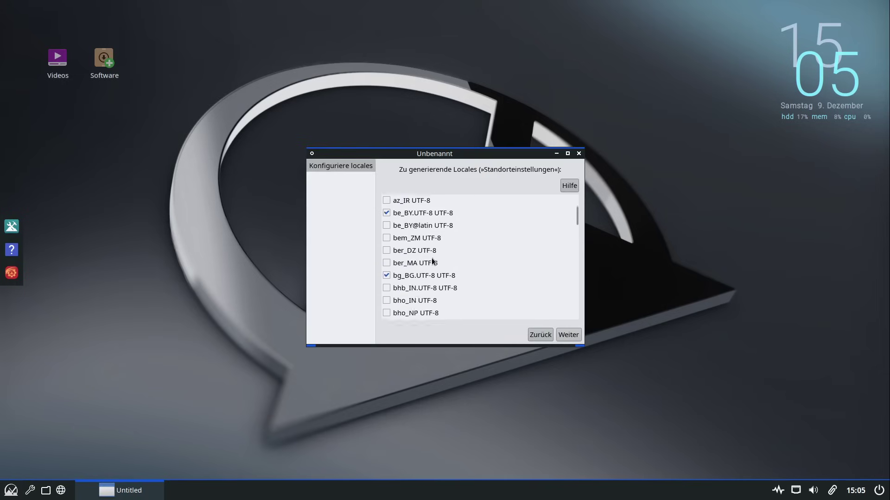
scroll(431, 258, down, 5)
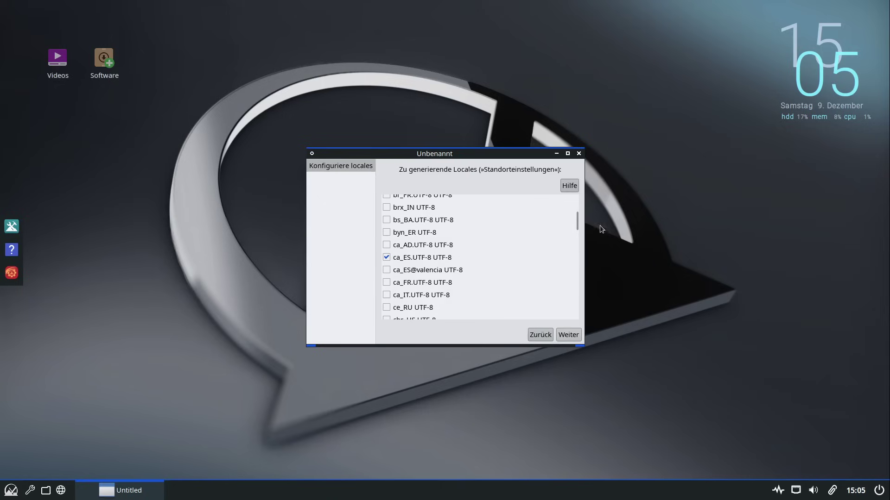
drag(576, 222, 575, 281)
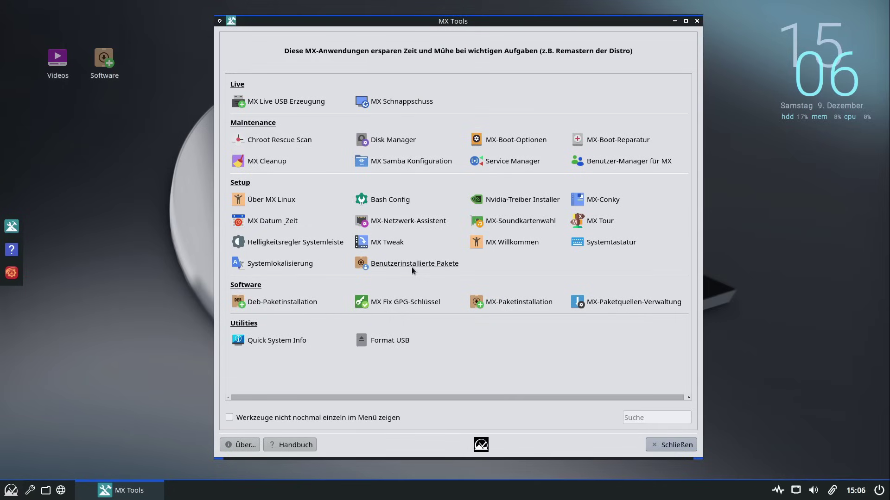
click(412, 268)
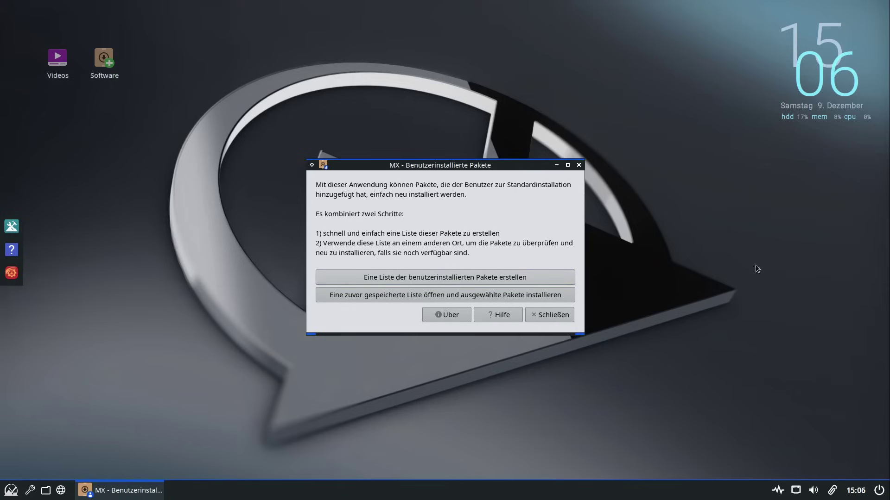
click(544, 316)
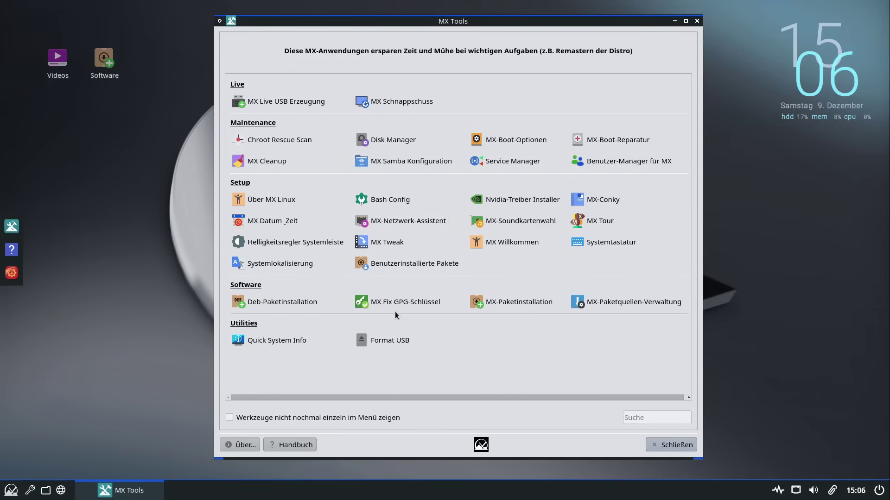
click(273, 304)
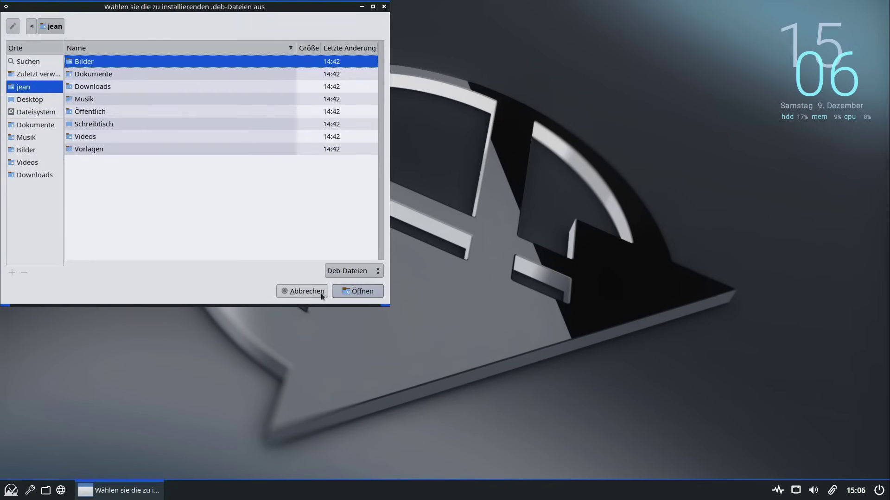
click(304, 292)
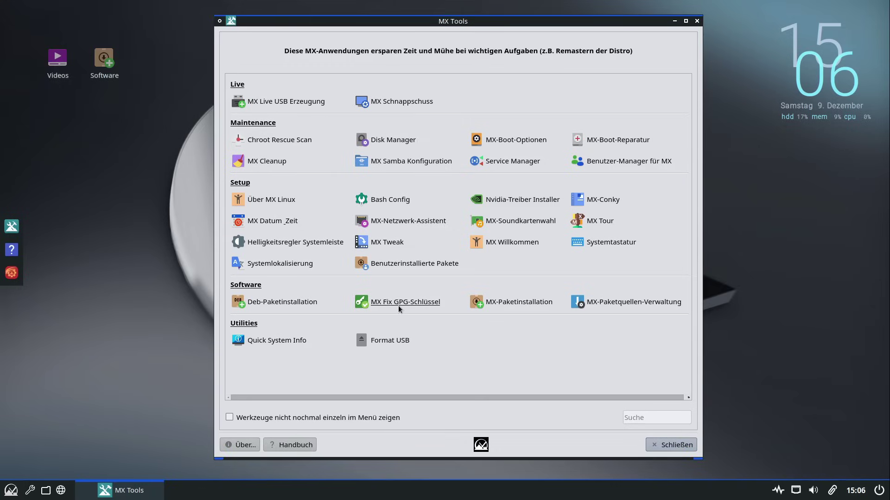
click(398, 305)
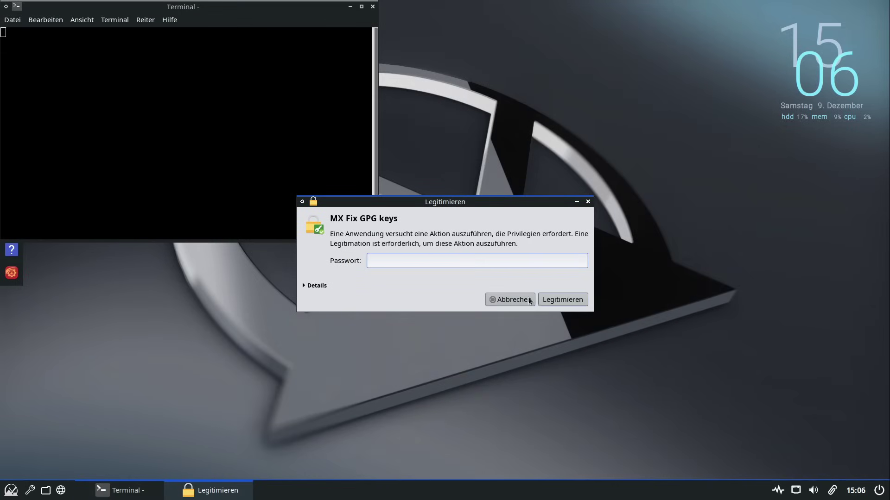
click(510, 297)
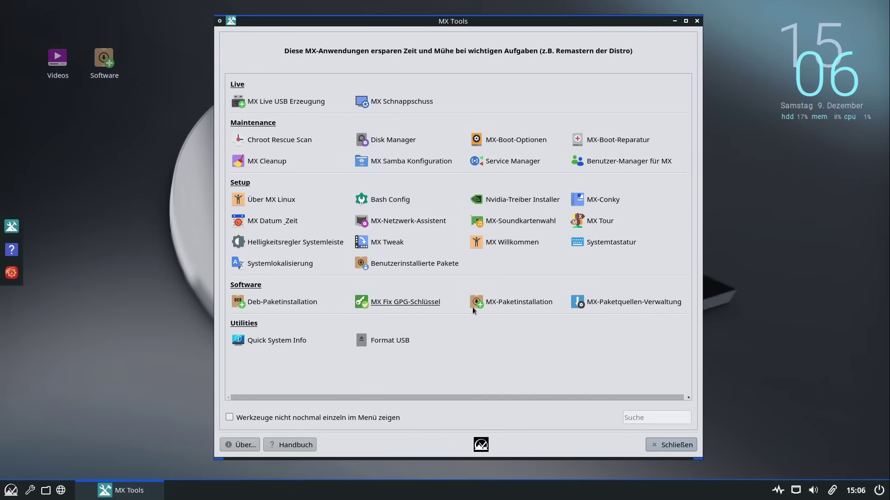
Launch MX-Paketinstallation with the admin password, then reposition and enlarge its window
click(506, 306)
text(••••••)
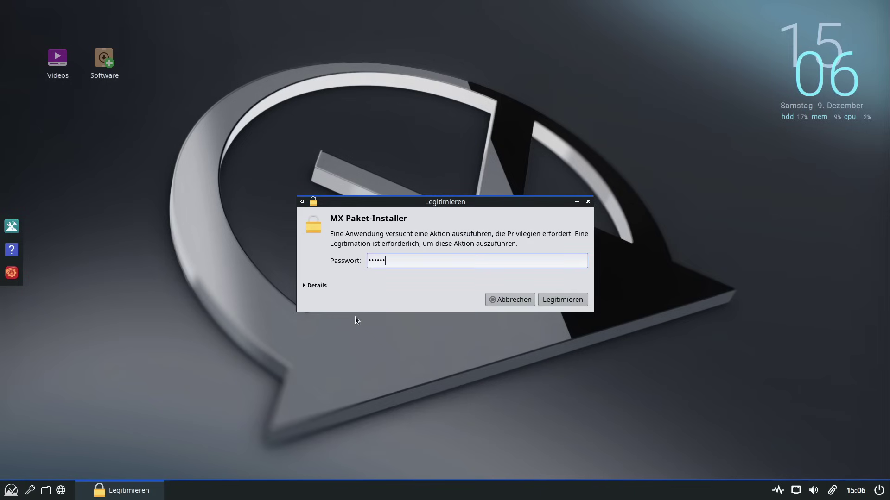
key(Return)
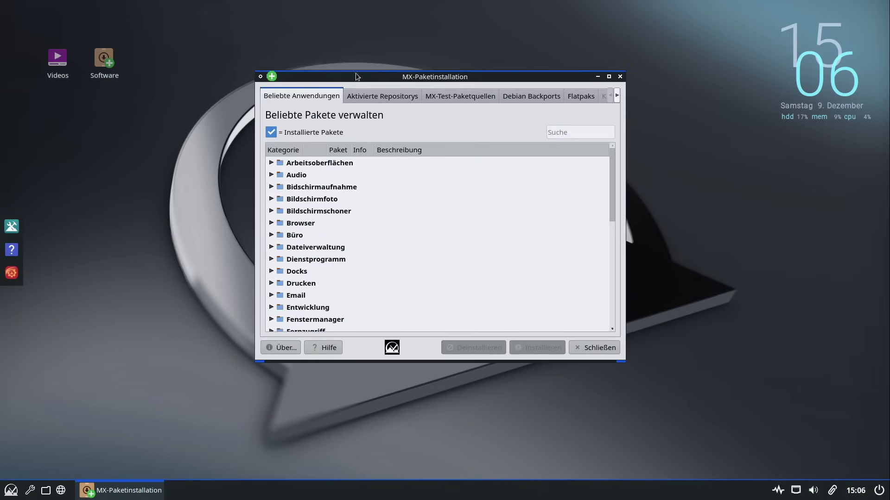
drag(357, 77, 253, 52)
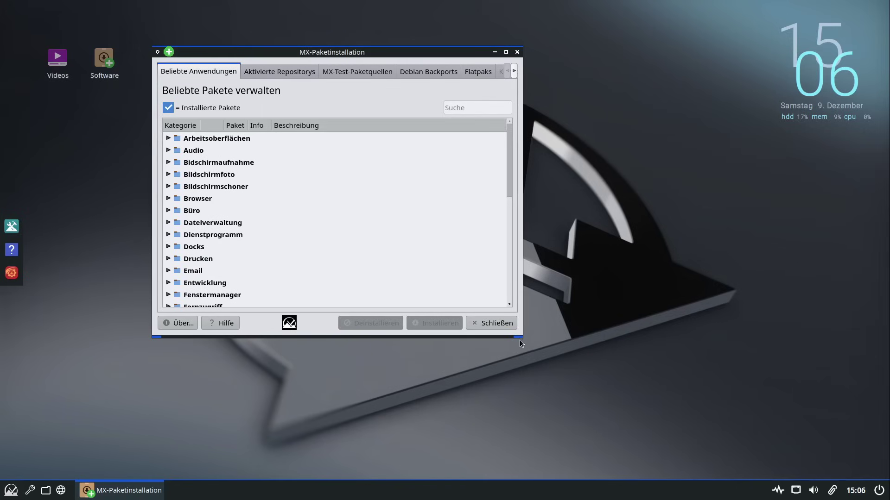
drag(521, 335, 686, 438)
drag(407, 55, 471, 41)
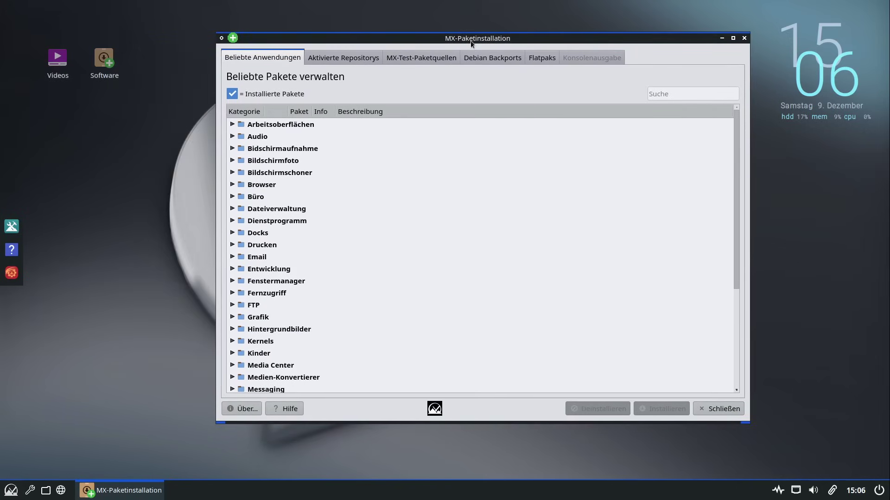
Expand the Arbeitsoberflächen, Bildschirmaufnahme, Büro, Bildschirmfoto, Bildschirmschoner, Browser and Audio categories
click(231, 125)
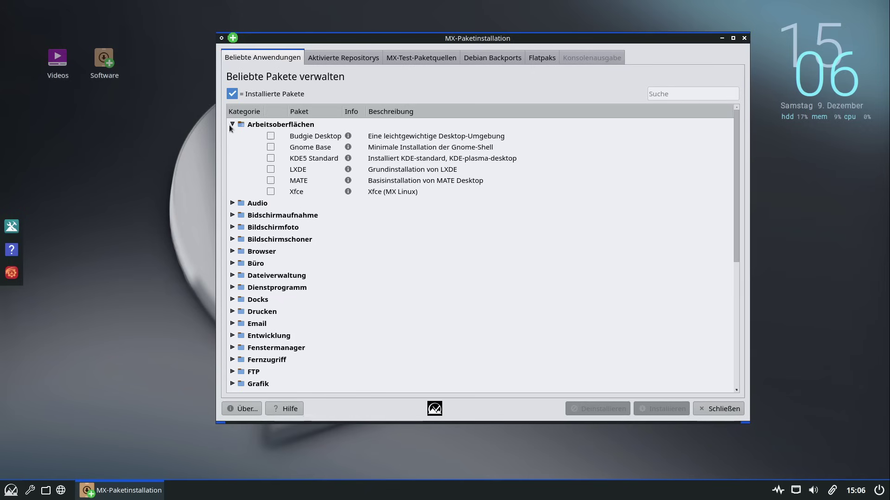
click(232, 215)
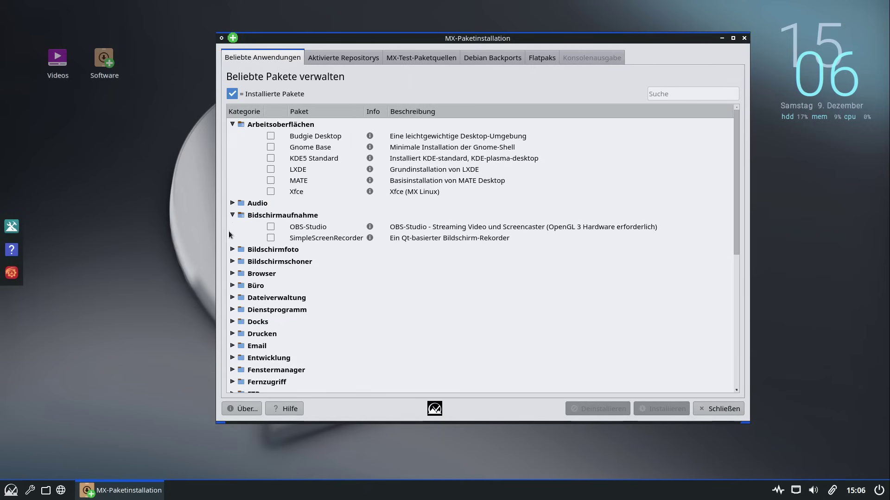
click(233, 285)
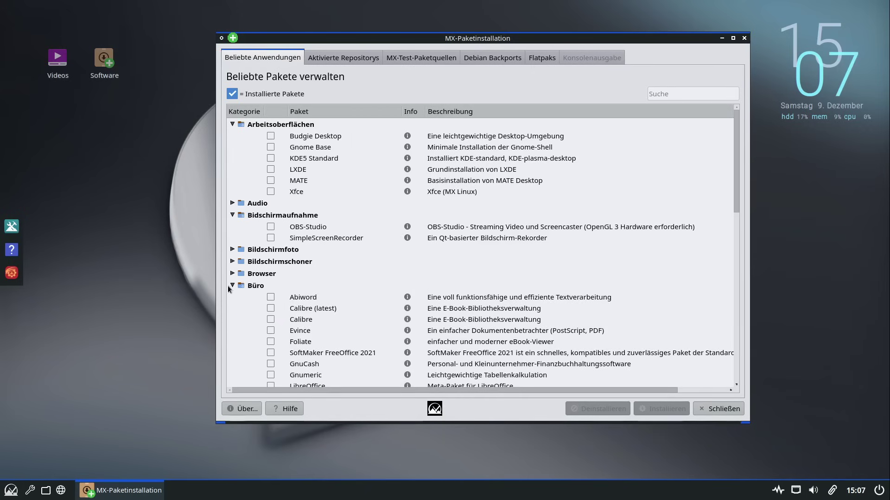
click(232, 249)
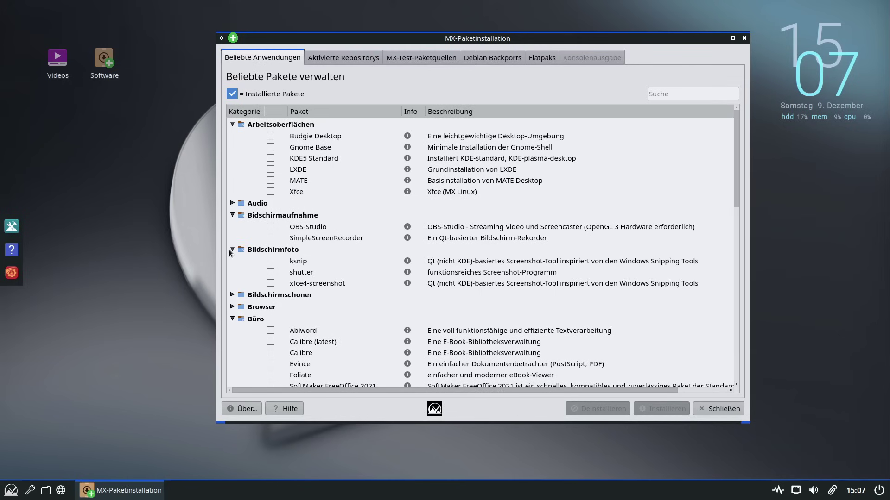
click(231, 295)
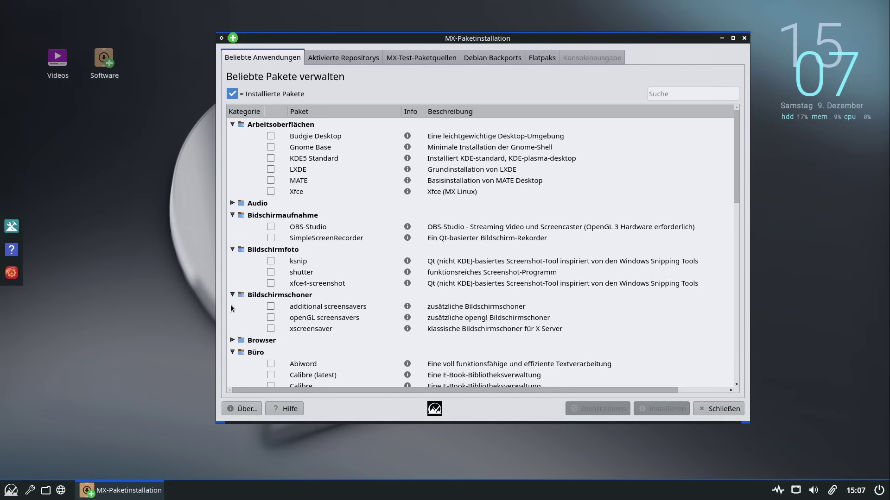
click(232, 340)
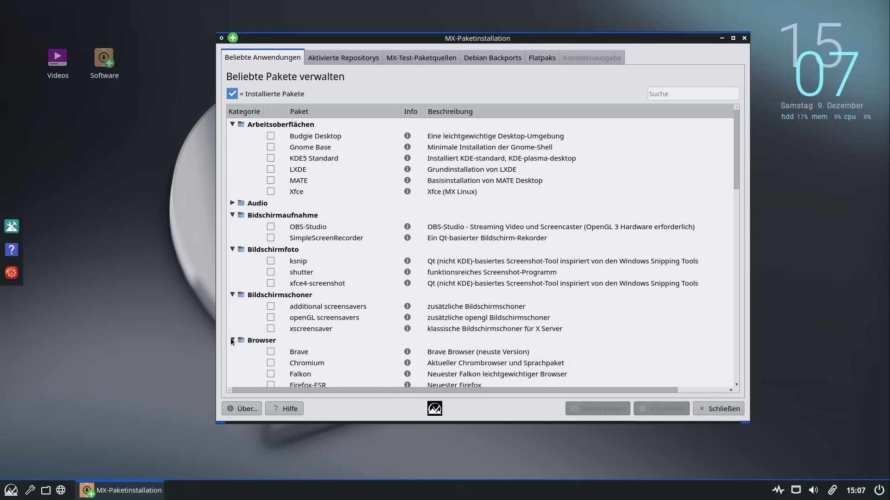
click(233, 203)
View package details for Xfce, DeaDBeeF and MPD Music Player Daemon
click(407, 191)
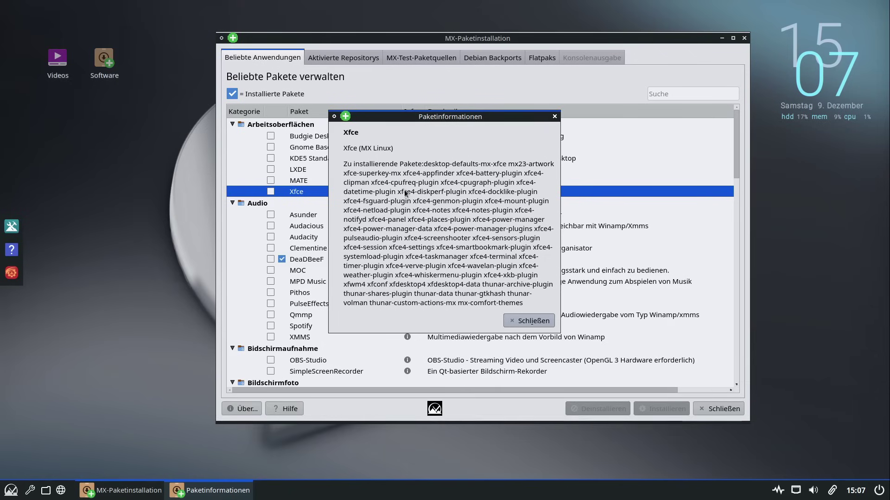
click(520, 322)
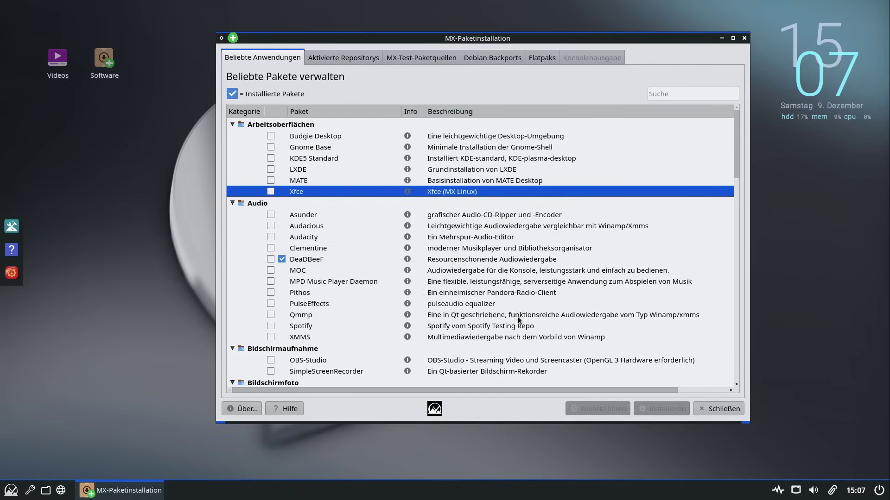
click(408, 259)
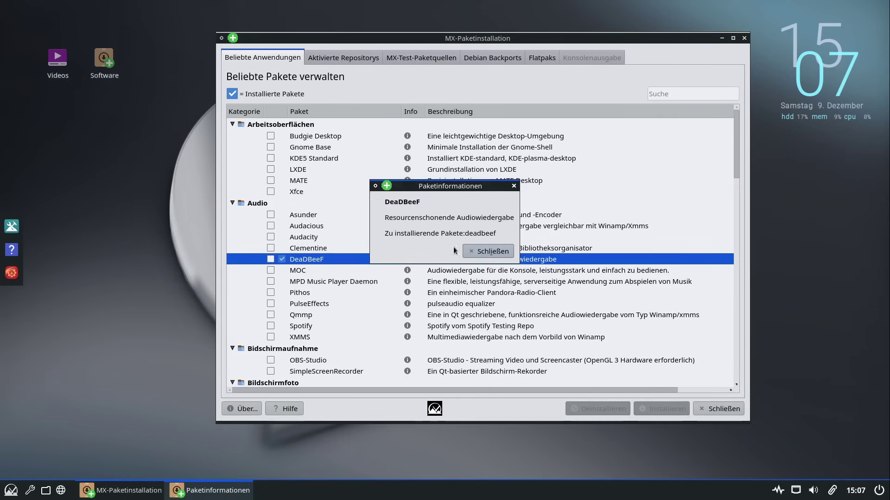
click(486, 250)
click(407, 282)
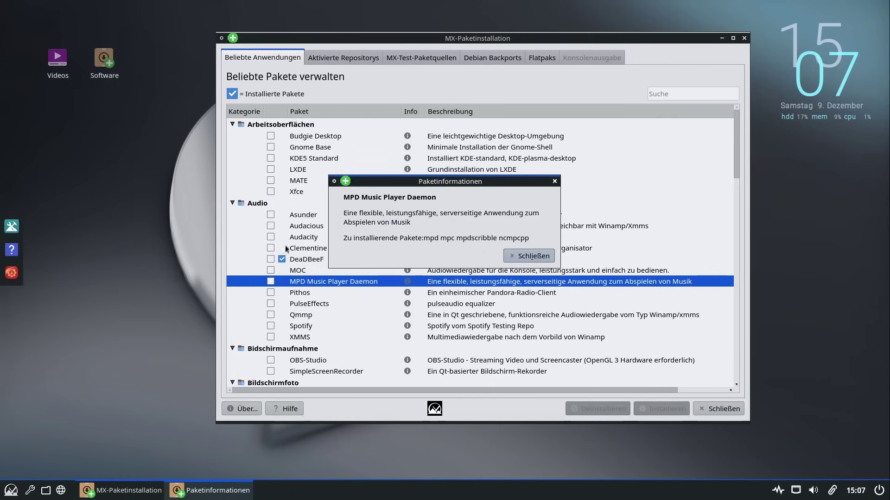
click(529, 256)
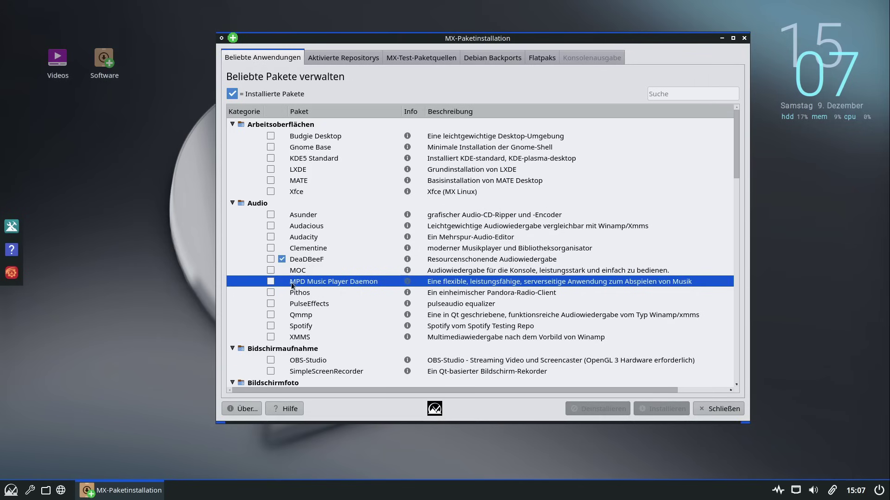
Select the Clementine package, then scroll down and expand the Dienstprogramm category
scroll(292, 274, down, 1)
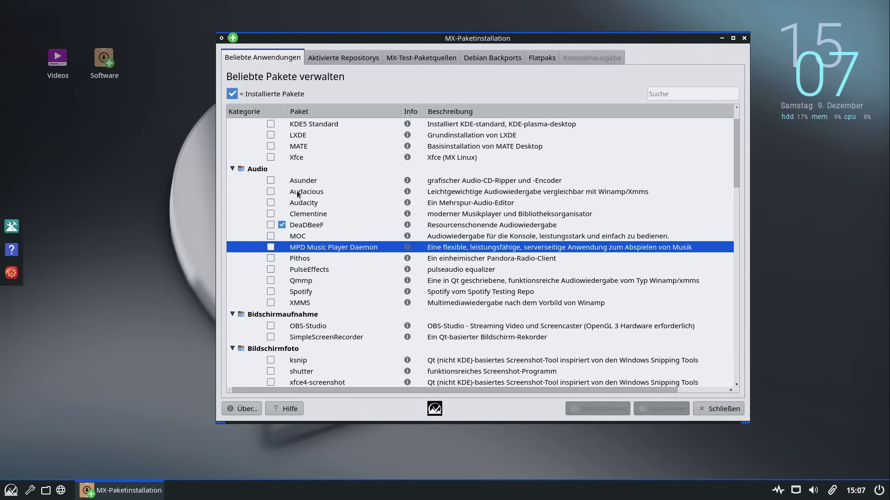
click(296, 214)
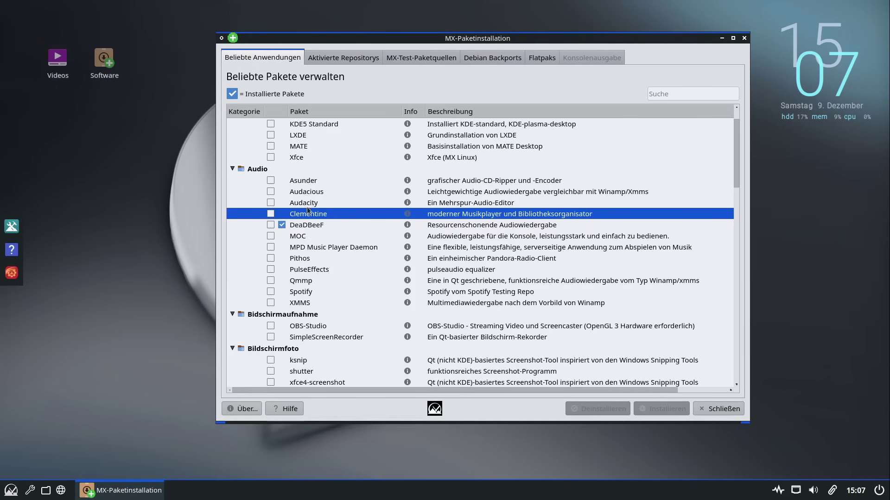
scroll(307, 294, down, 2)
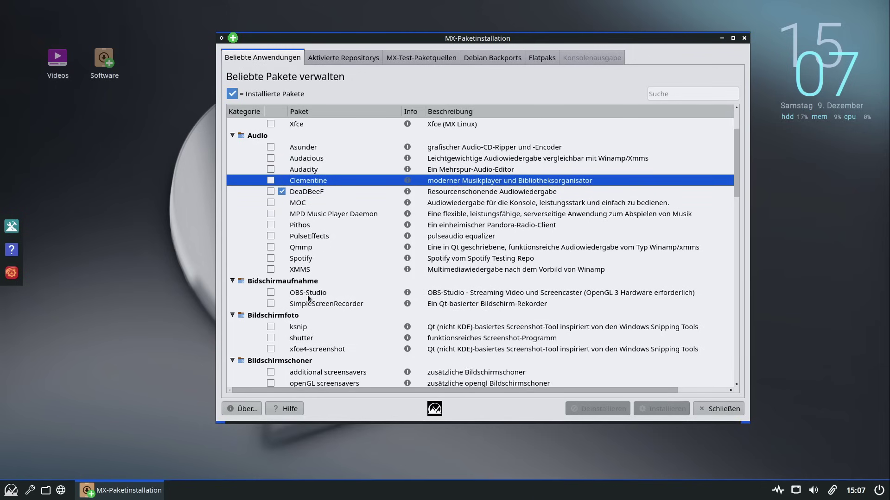
scroll(324, 273, down, 5)
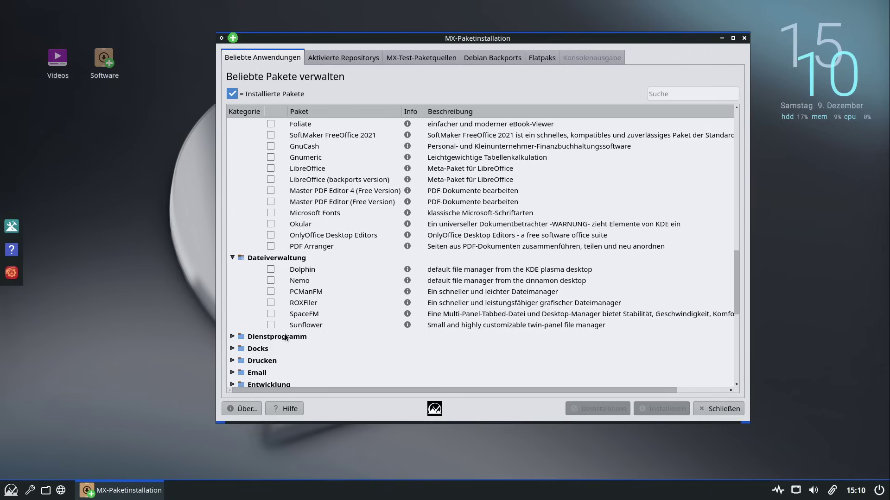
click(280, 337)
click(229, 341)
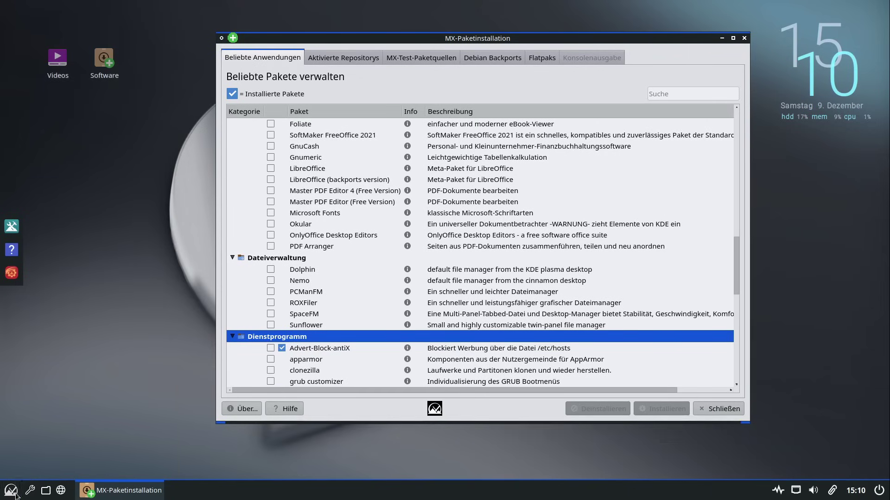
Open Thunar on the home folder, maximise it, and toggle the split view on and off with F3
click(46, 491)
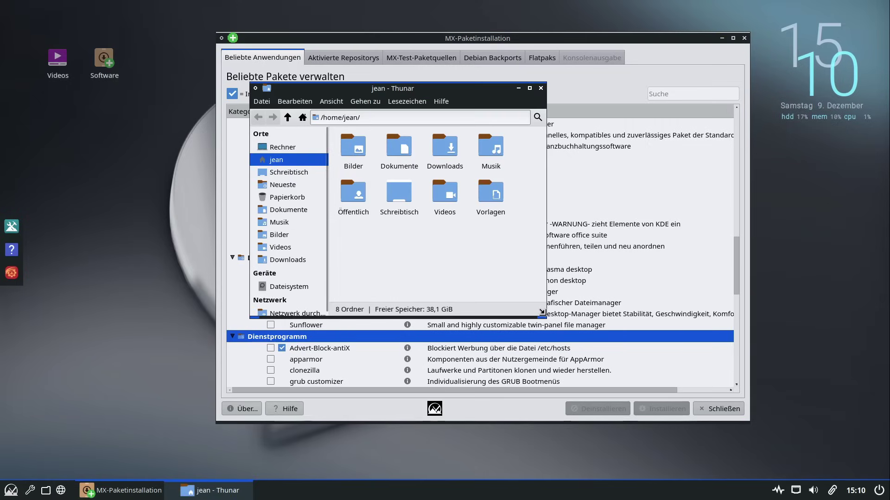
drag(547, 313, 793, 440)
drag(598, 101, 442, 69)
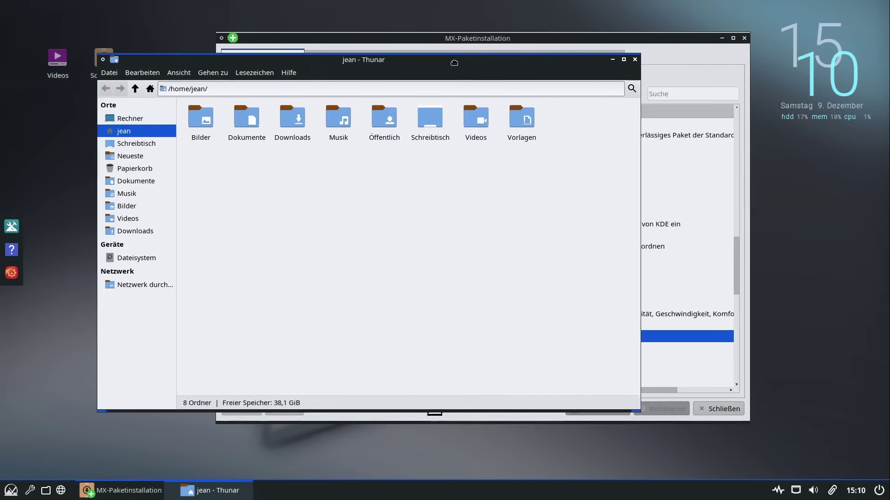
click(620, 56)
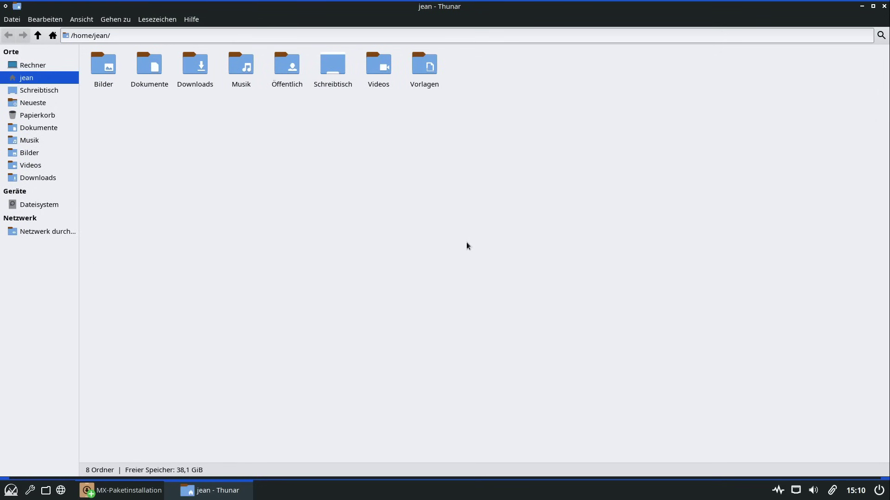
key(F3)
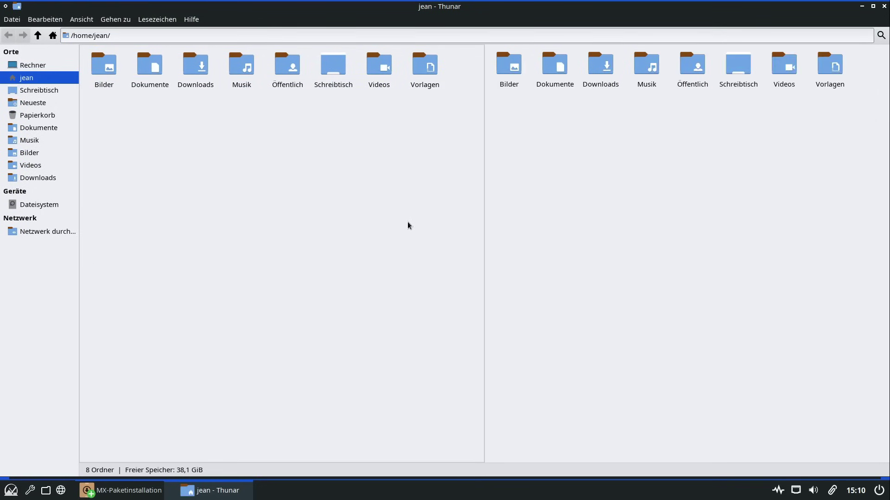
key(F3)
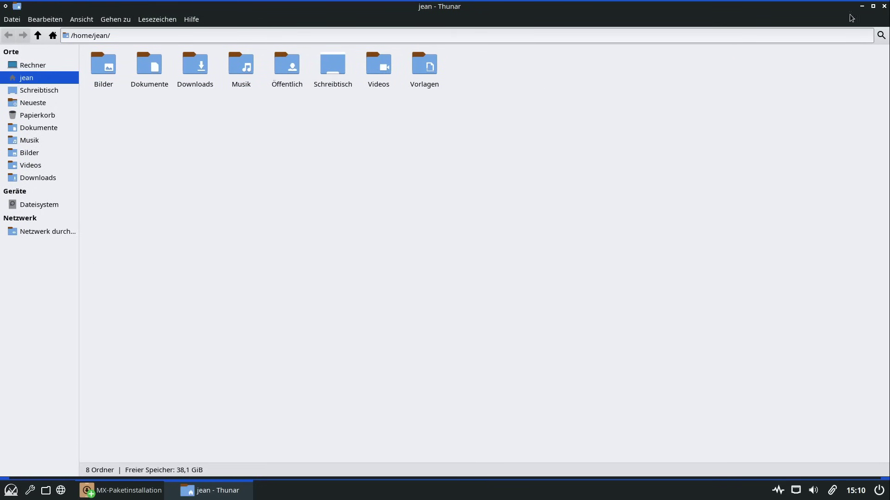
Look over the Dokumente folder's context menu and the Bearbeiten menu, then close Thunar
right_click(141, 68)
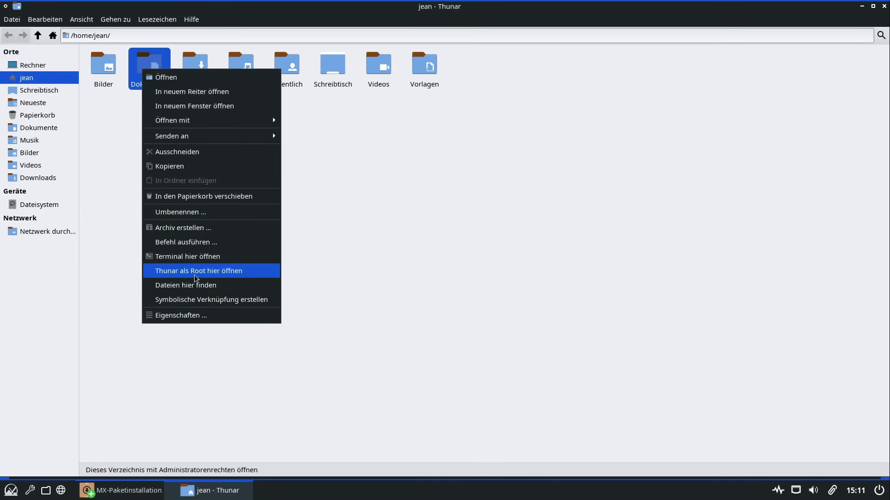
click(38, 21)
click(38, 20)
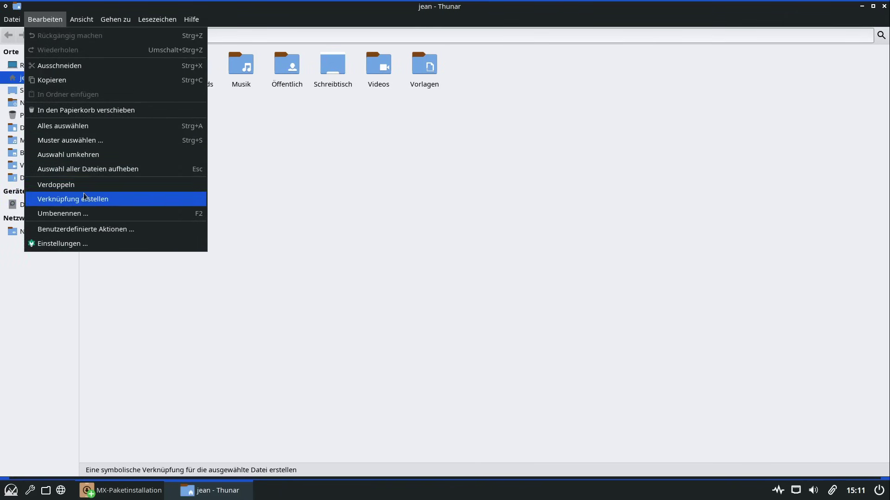
click(564, 159)
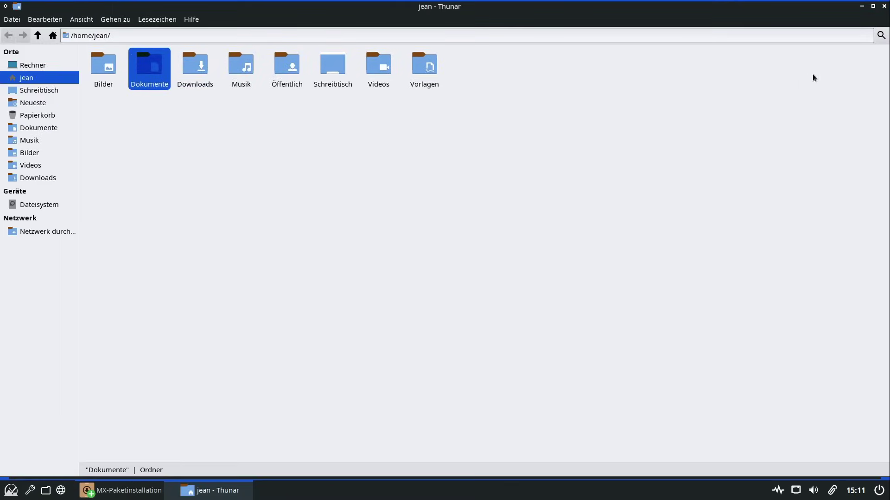
click(884, 6)
Expand the Docks, Newsreader, Kinder, Hintergrundbilder and Fernzugriff categories
scroll(336, 277, down, 4)
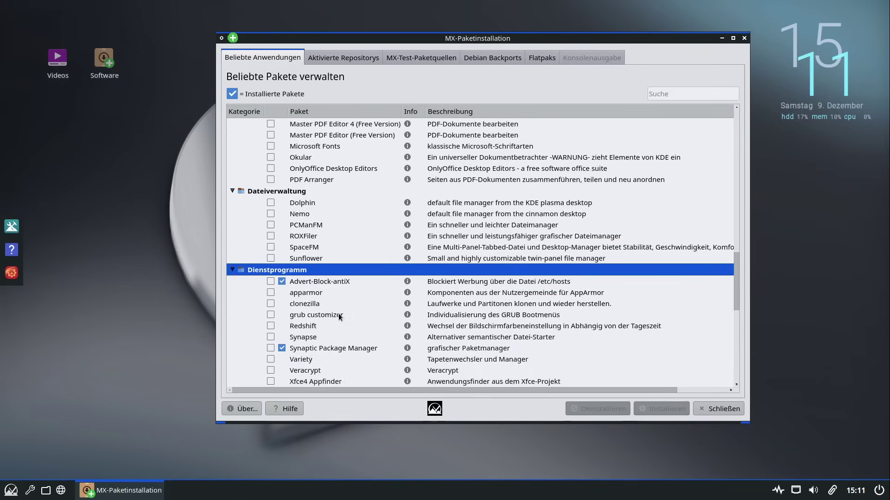
click(236, 324)
click(233, 326)
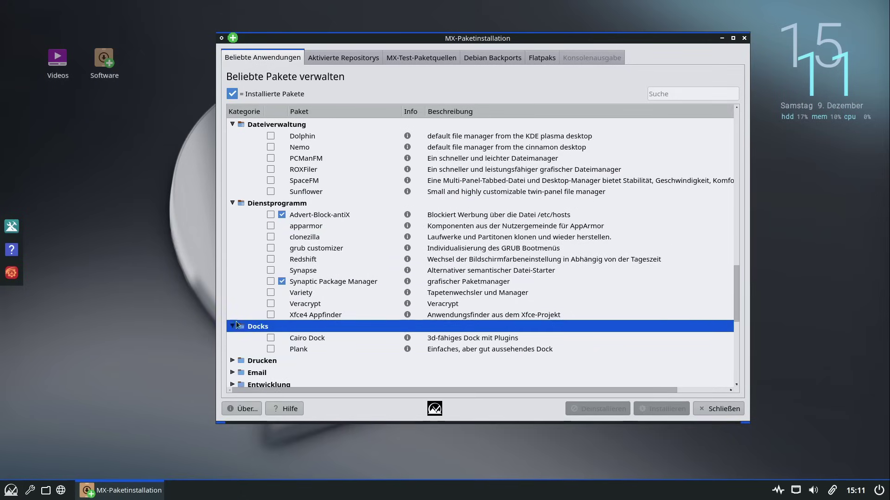
scroll(236, 325, down, 5)
scroll(236, 324, down, 2)
click(232, 292)
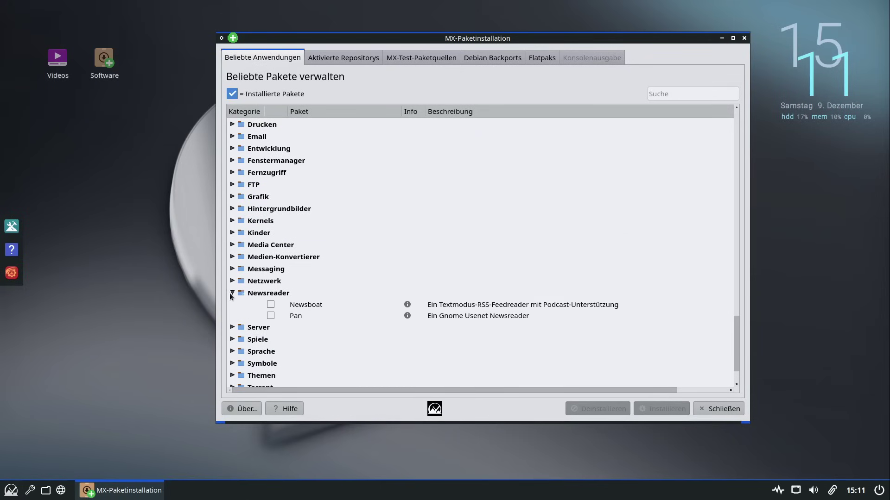
click(233, 233)
click(232, 209)
click(232, 172)
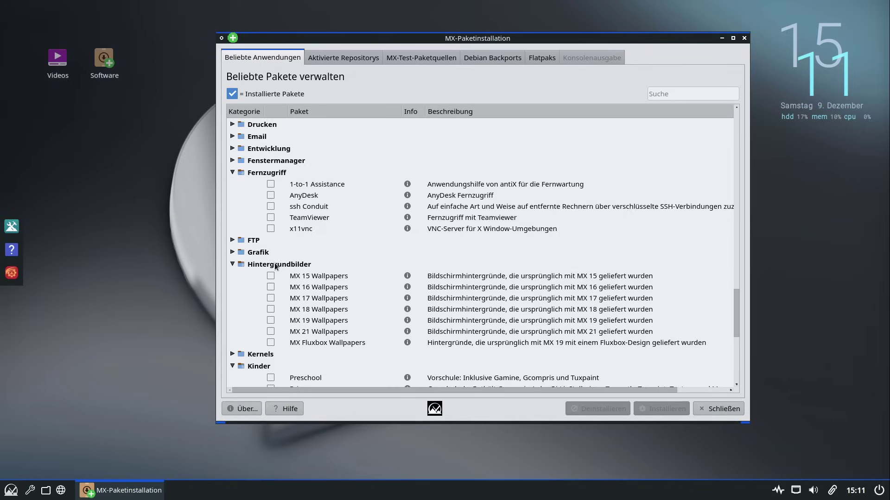
Expand Themen and Verschiedenes, then list all packages under Aktivierte Repositorys
scroll(275, 267, down, 2)
scroll(275, 266, down, 4)
click(233, 323)
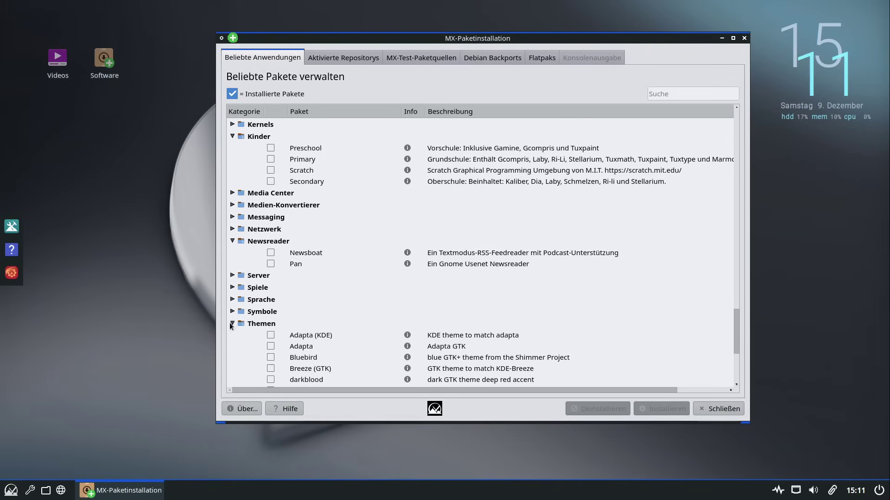
scroll(252, 323, down, 2)
scroll(251, 320, down, 3)
click(233, 351)
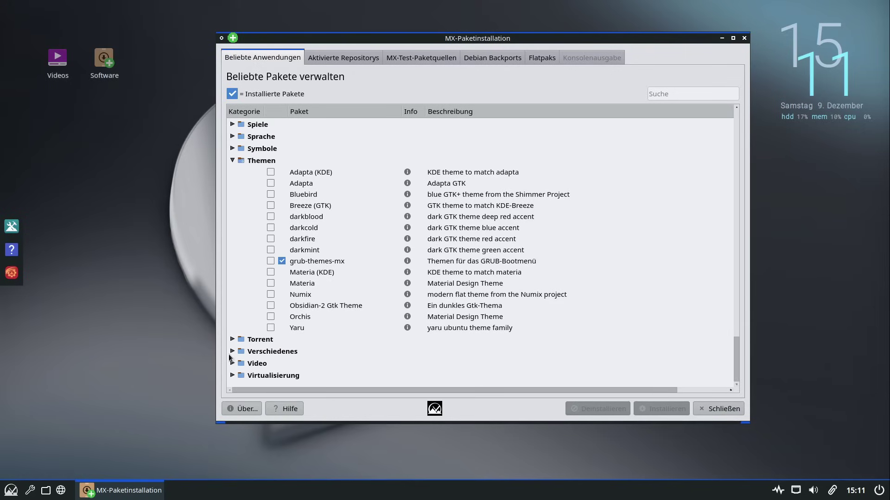
scroll(273, 306, up, 20)
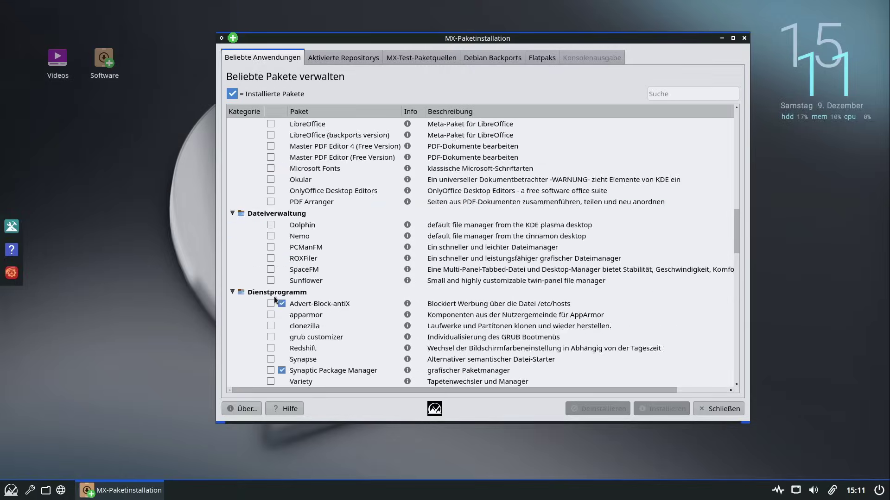
scroll(274, 296, up, 6)
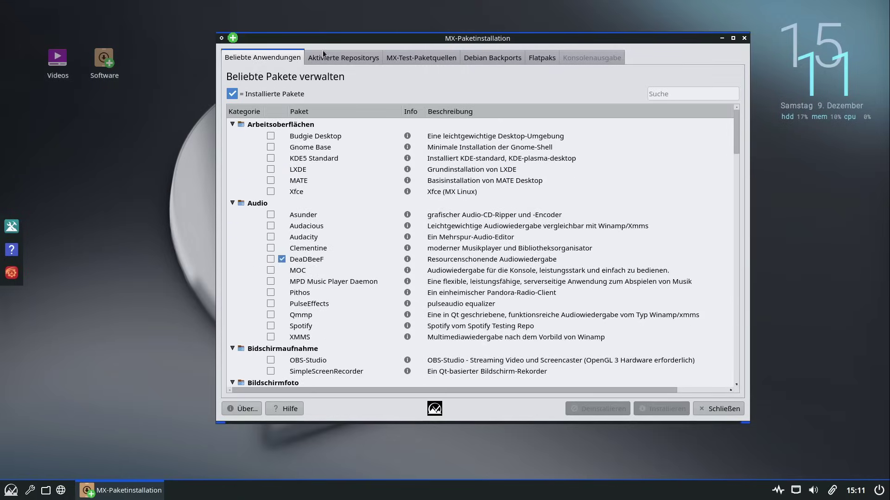
click(324, 55)
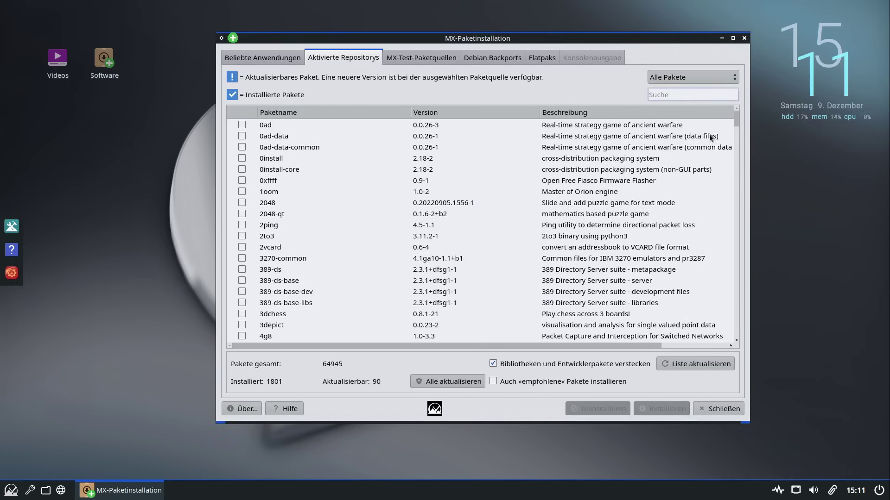
Search for bitwarden, then switch to MX-Test-Paketquellen, dismiss its warning, and select the search text
drag(736, 120, 737, 58)
click(685, 96)
text(itw)
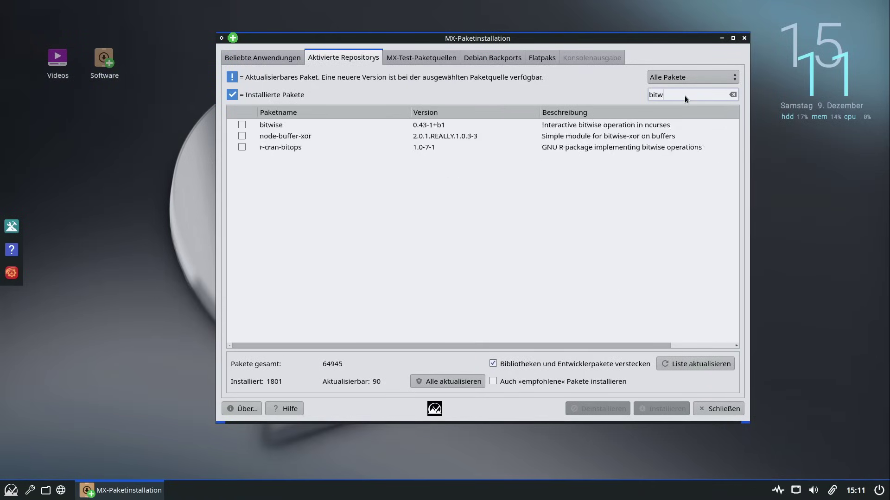
text(arden)
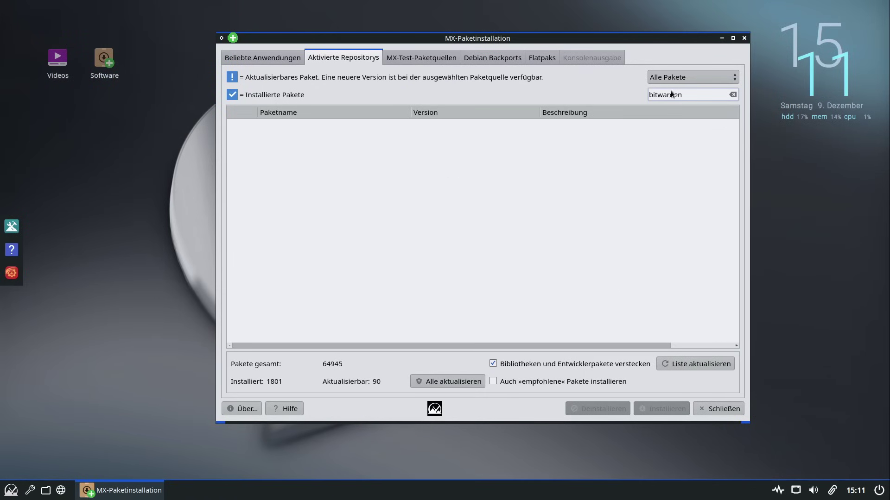
click(424, 61)
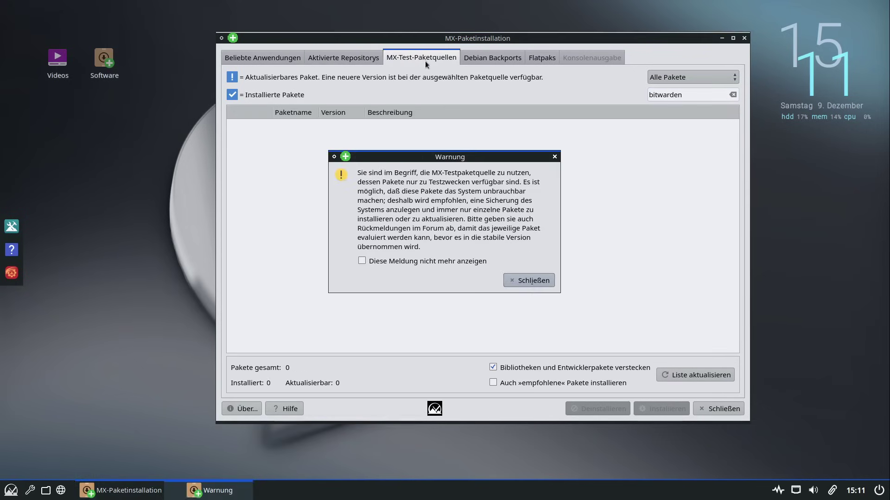
click(517, 280)
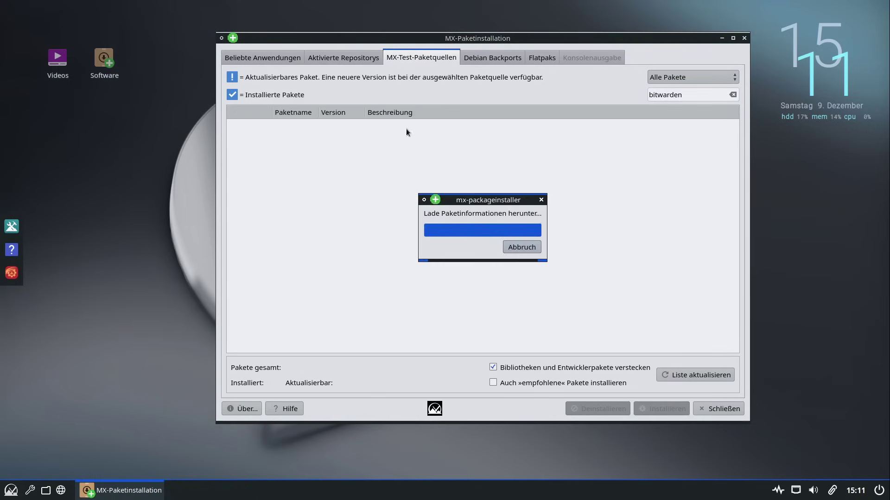
double_click(710, 94)
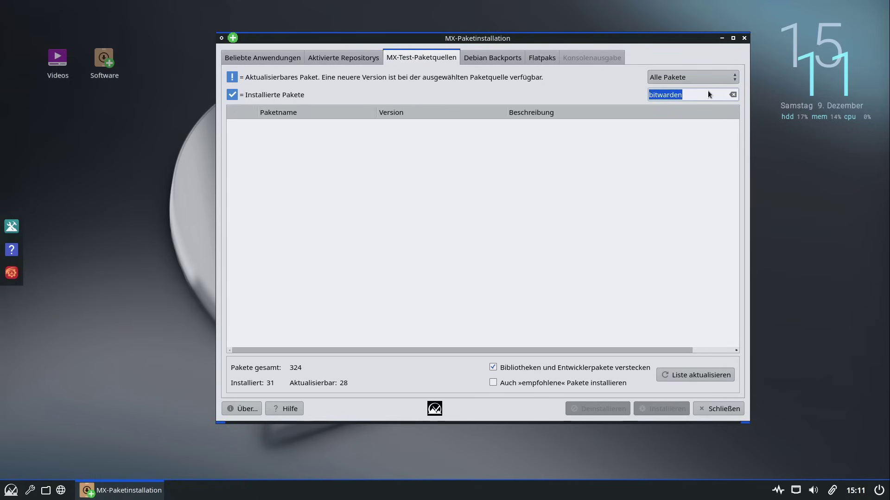
Search 'bitwarde' on the Flatpaks tab, dismissing the warning and authorizing with the password
text(bitwarde)
click(541, 58)
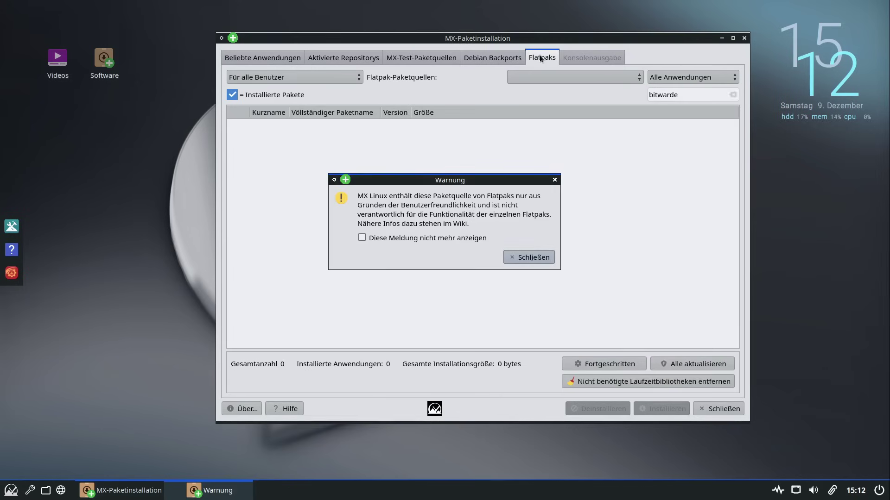
click(515, 259)
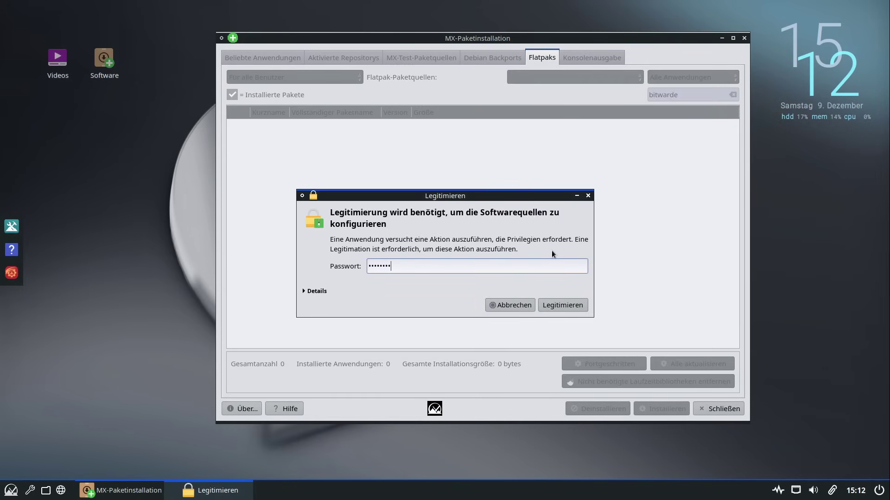
key(Return)
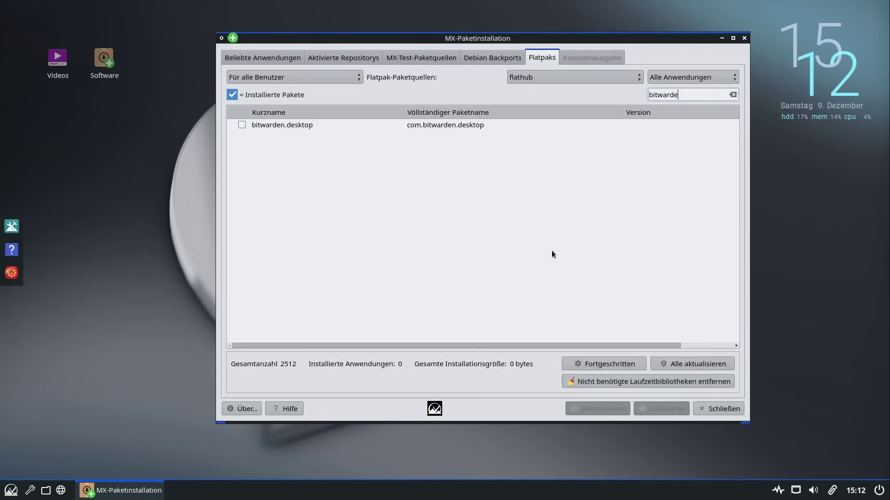
Mark the bitwarden.desktop flatpak and start its installation
click(298, 124)
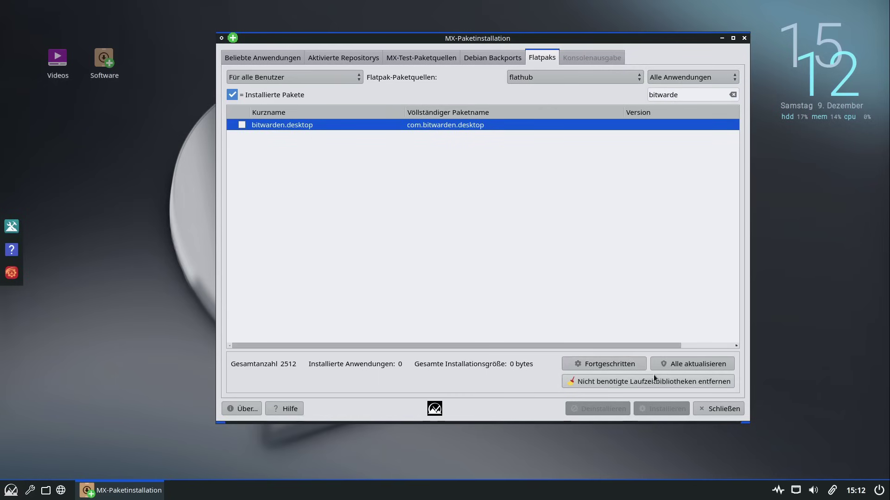
click(242, 126)
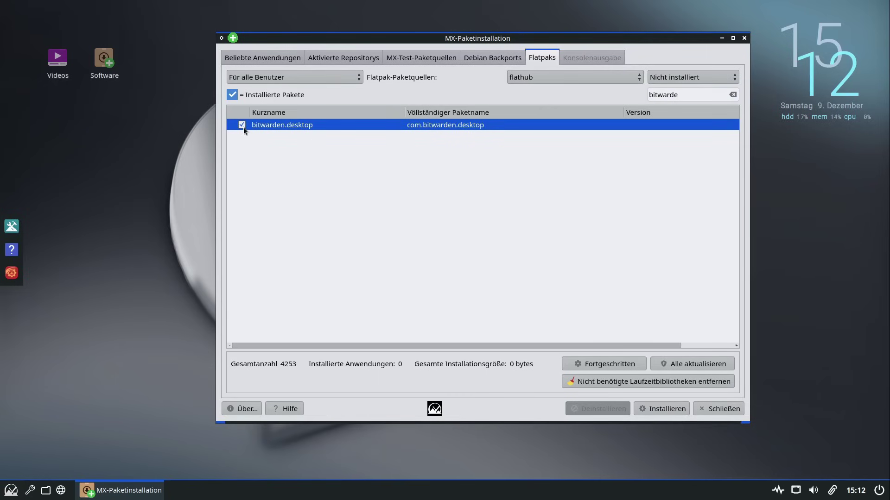
click(675, 411)
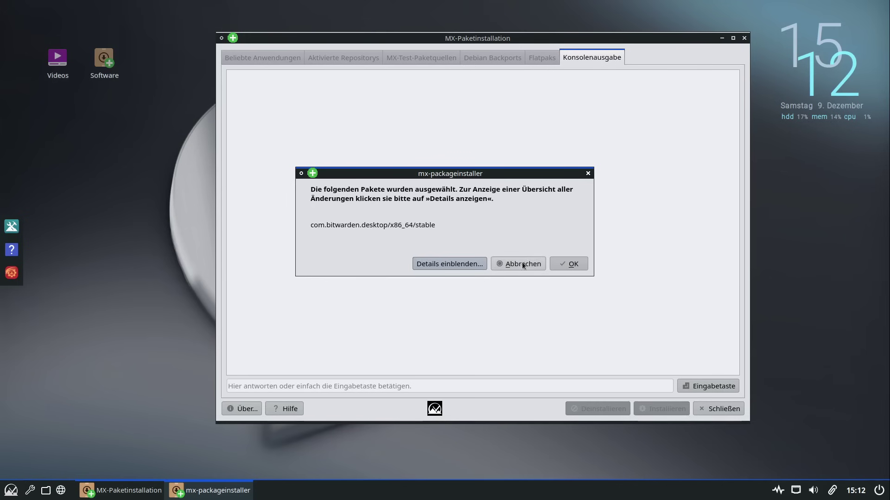
Confirm installing com.bitwarden.desktop, then open and close the app launcher while it downloads
click(573, 265)
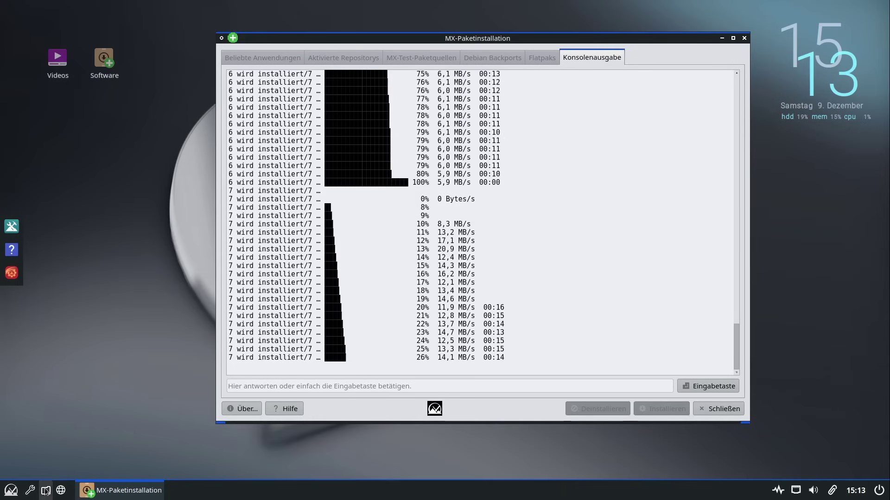
click(14, 493)
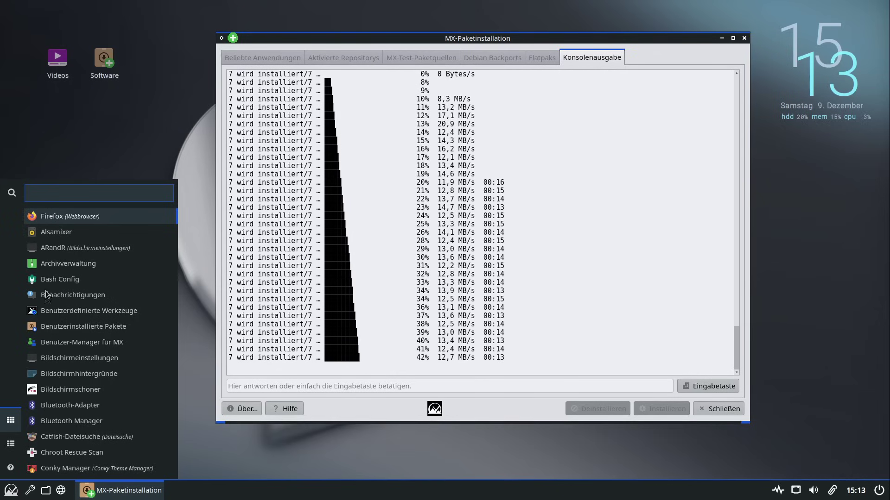
click(11, 493)
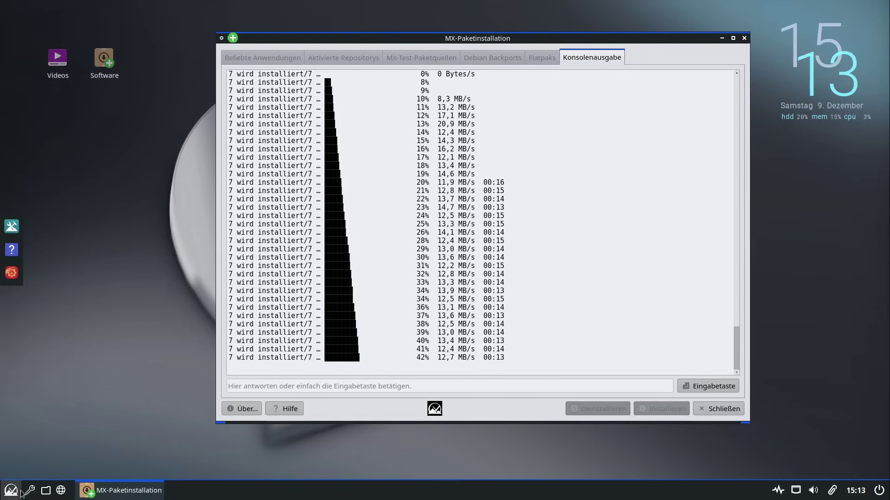
Open Einstellungsmanager, close MX-Paketinstallation, and move and enlarge the settings window
click(29, 491)
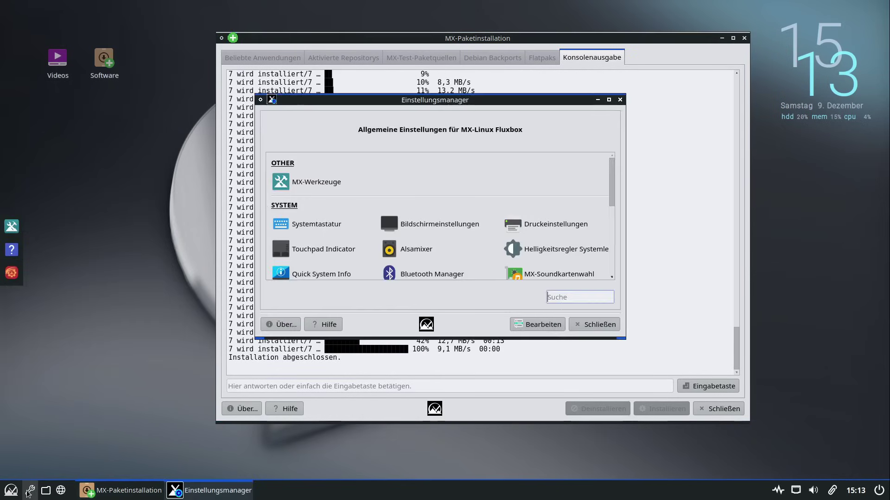
click(521, 246)
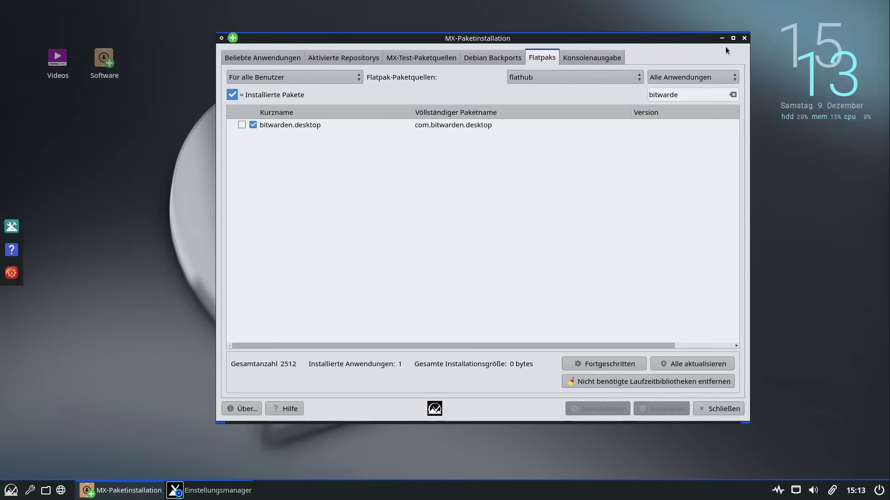
click(744, 38)
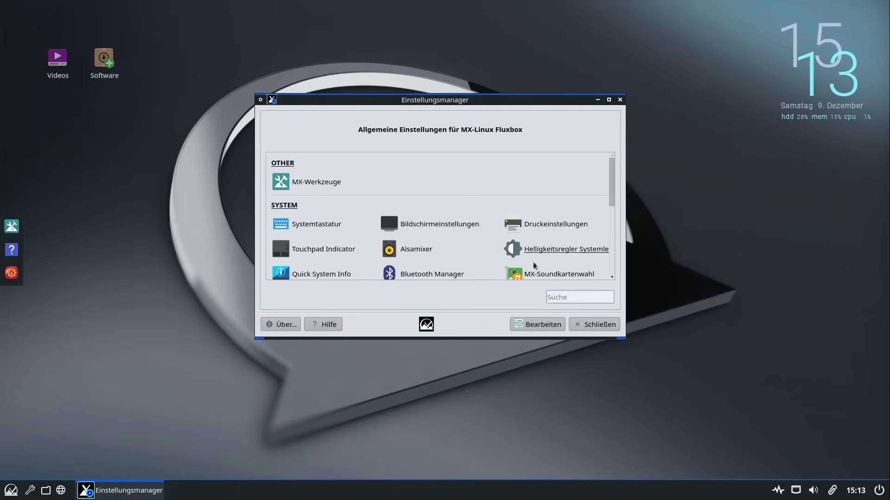
drag(466, 98, 359, 72)
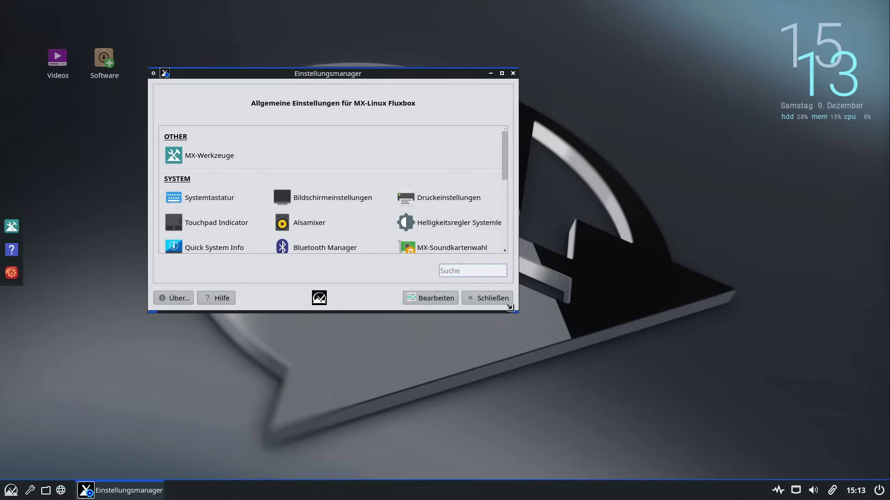
drag(512, 309, 705, 428)
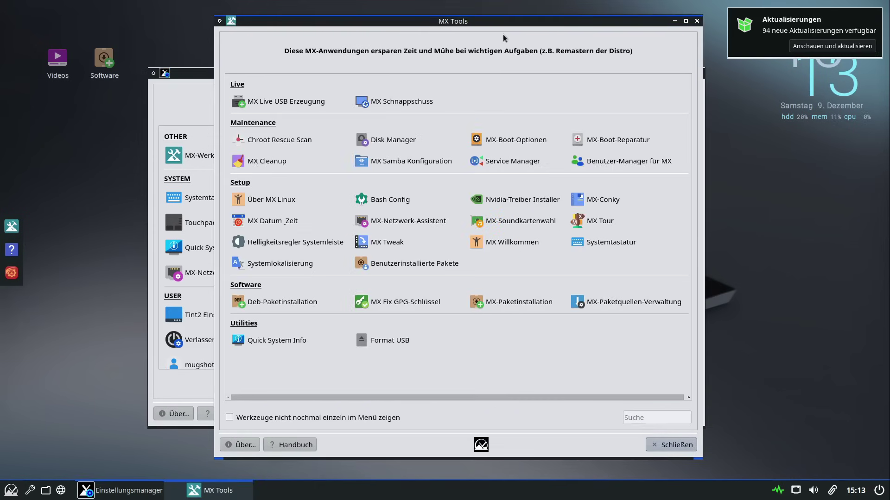
Open and close the MX Tools collection and Bluetooth-Geräte, declining automatic Bluetooth
click(659, 451)
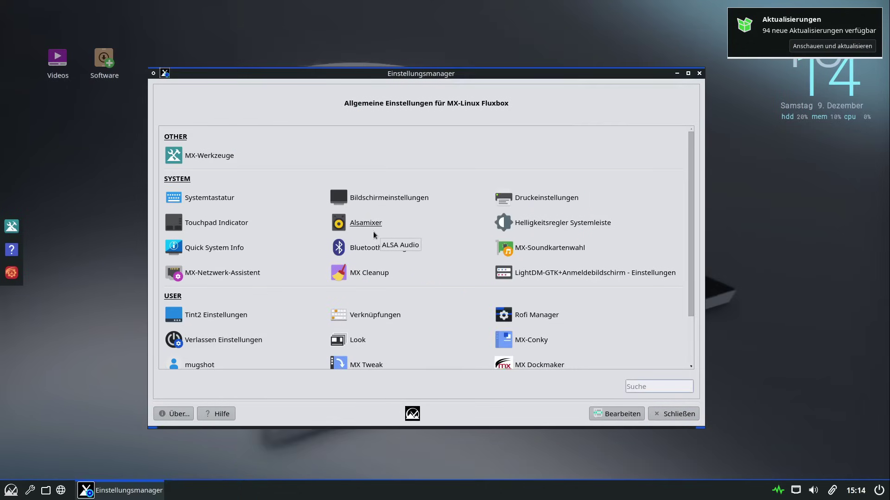
click(213, 160)
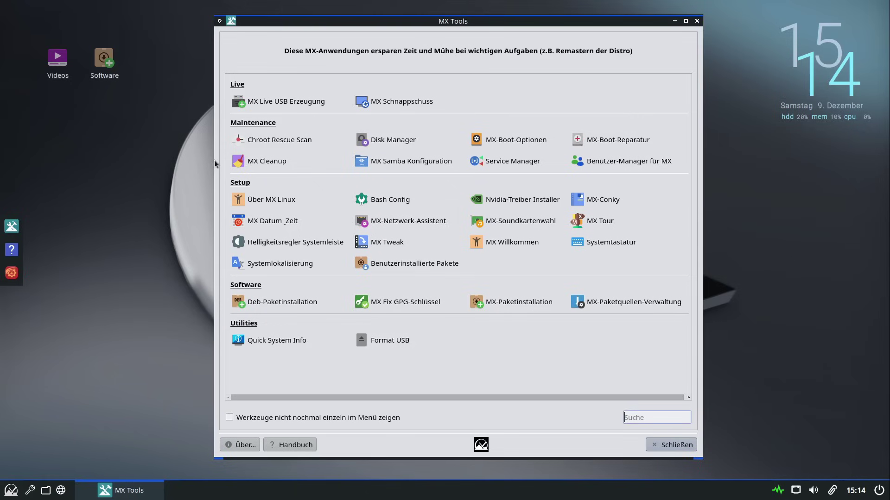
click(671, 445)
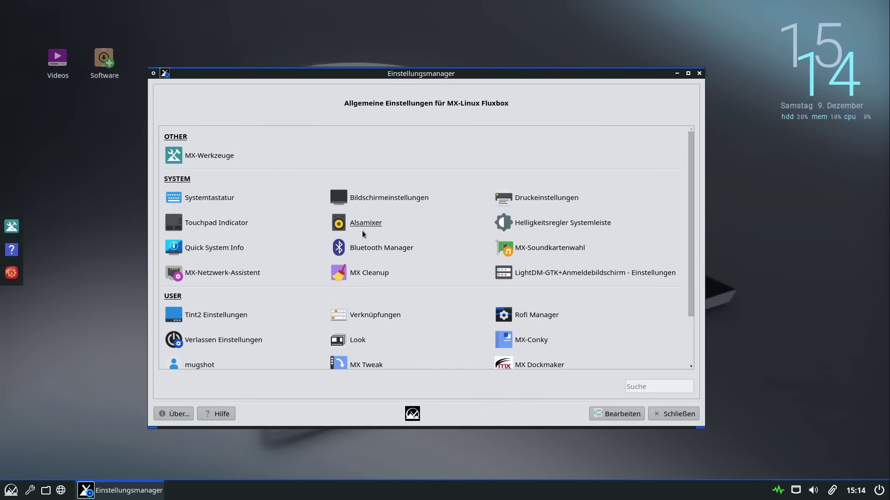
click(366, 252)
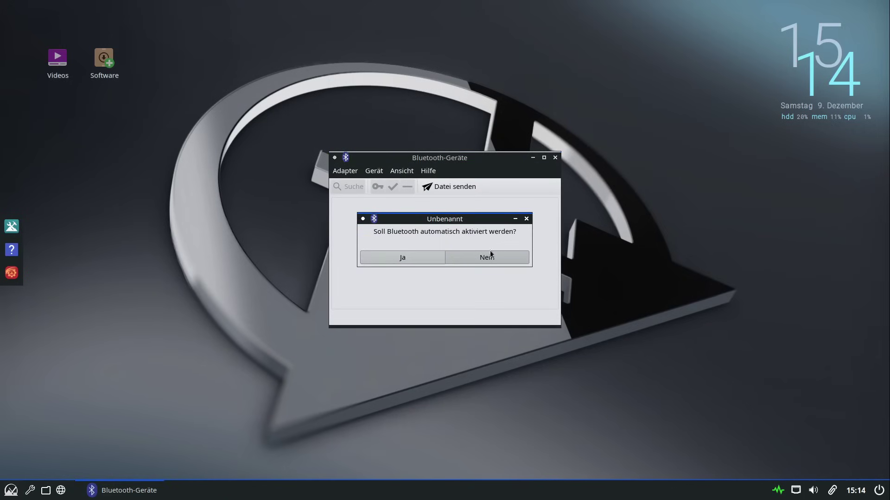
click(449, 258)
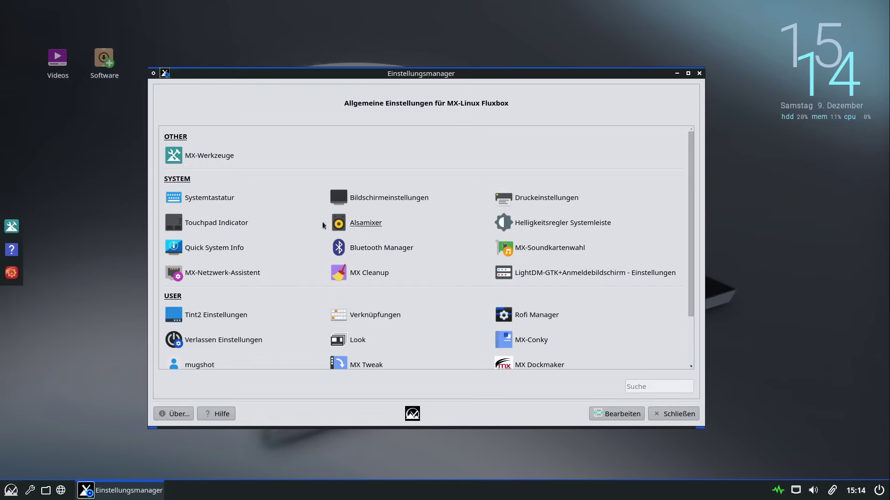
click(355, 239)
click(395, 265)
scroll(568, 276, down, 3)
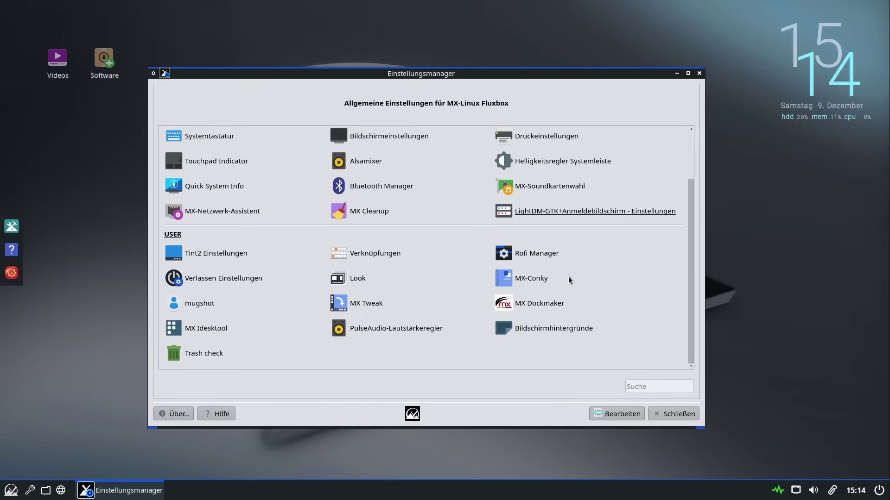
Open Tint2 Einstellungen, and open and close the clock's alarm timer
click(213, 258)
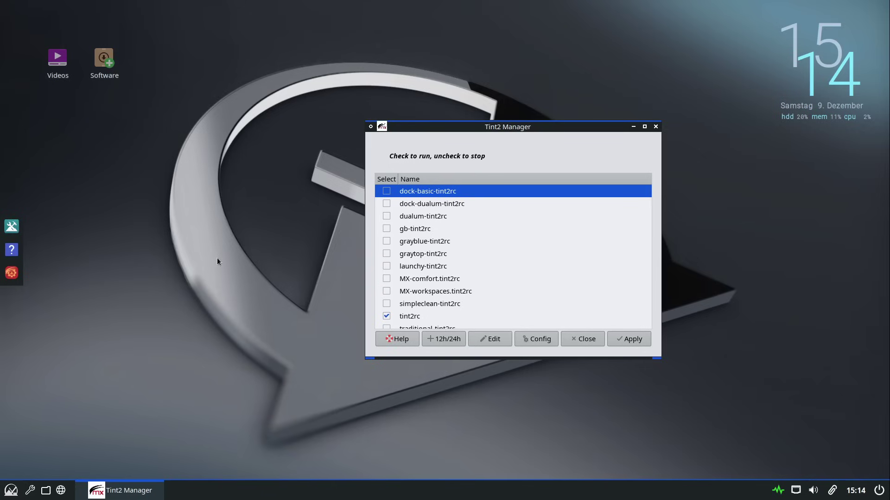
scroll(491, 262, down, 2)
scroll(472, 259, down, 2)
scroll(470, 263, down, 2)
click(844, 495)
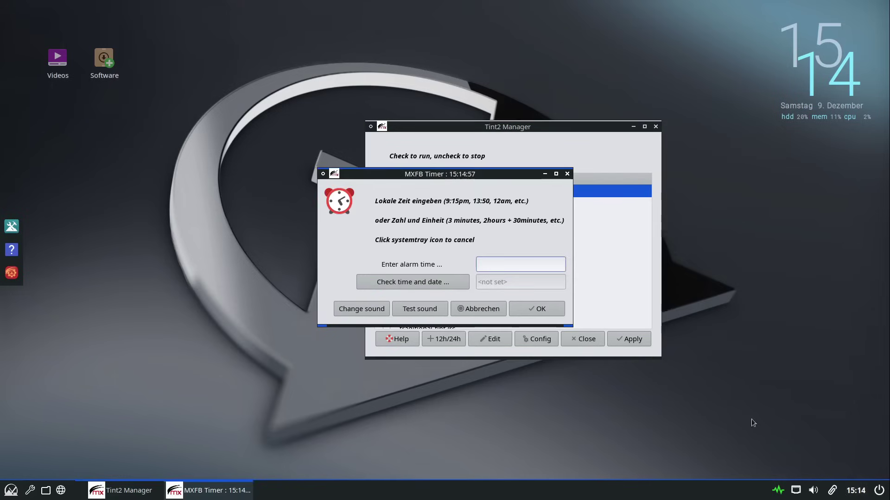
click(569, 176)
View the Tint2 Manager help text, then close the help and the manager
scroll(449, 273, down, 2)
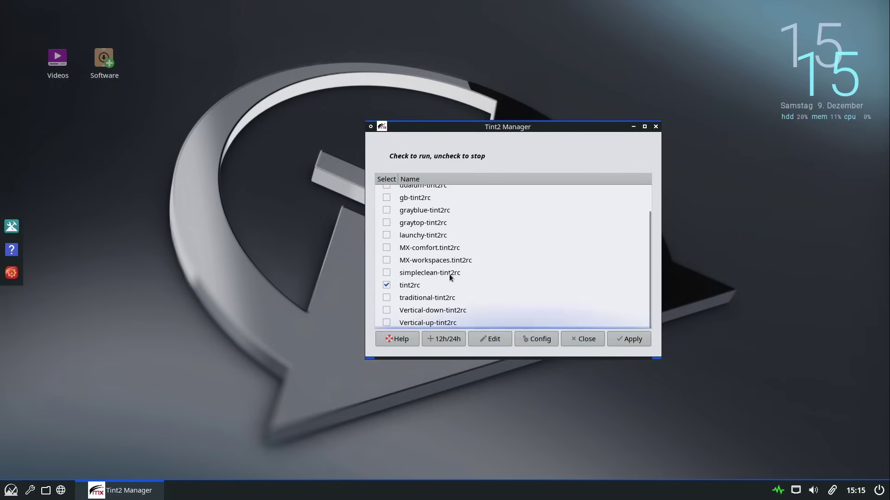
scroll(449, 277, up, 2)
click(398, 338)
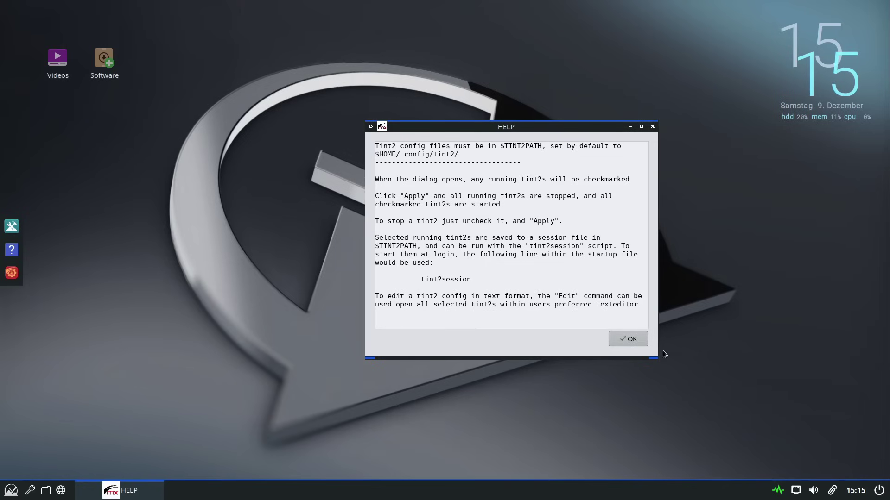
click(622, 340)
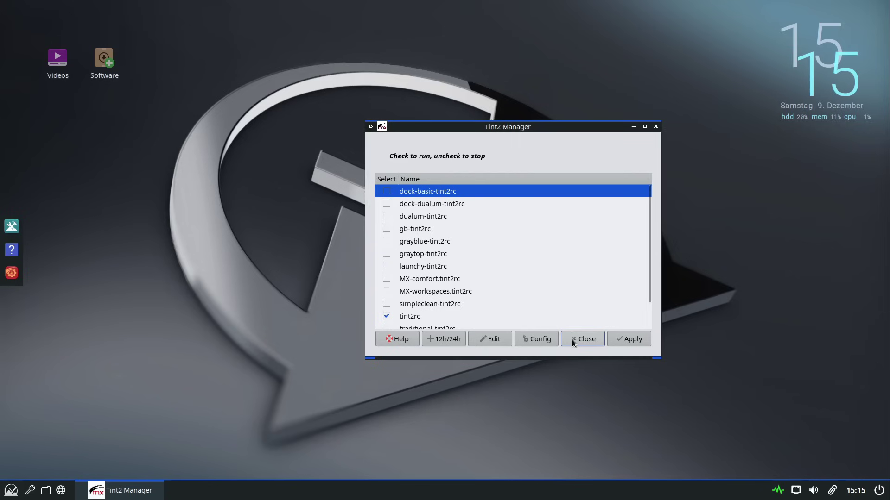
click(656, 126)
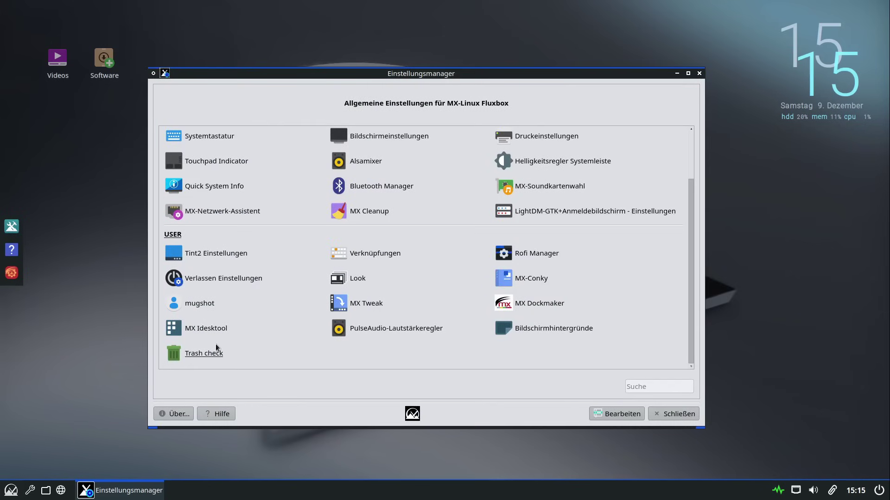
Dismiss the desktop root menu, reopen Tint2 Manager, and select tint2rc
right_click(284, 446)
right_click(434, 448)
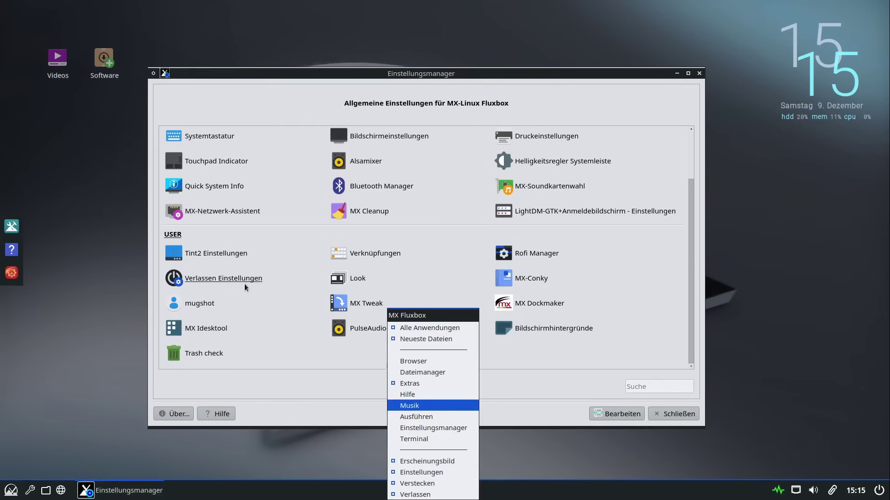
key(Escape)
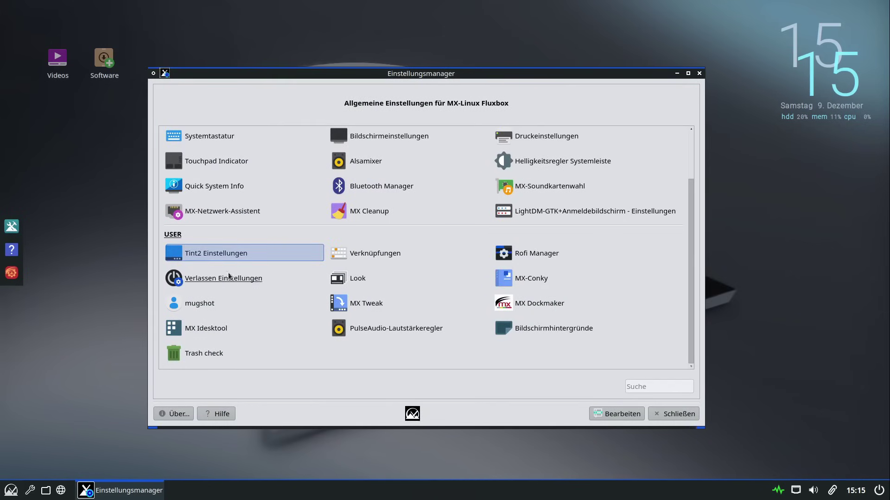
click(224, 258)
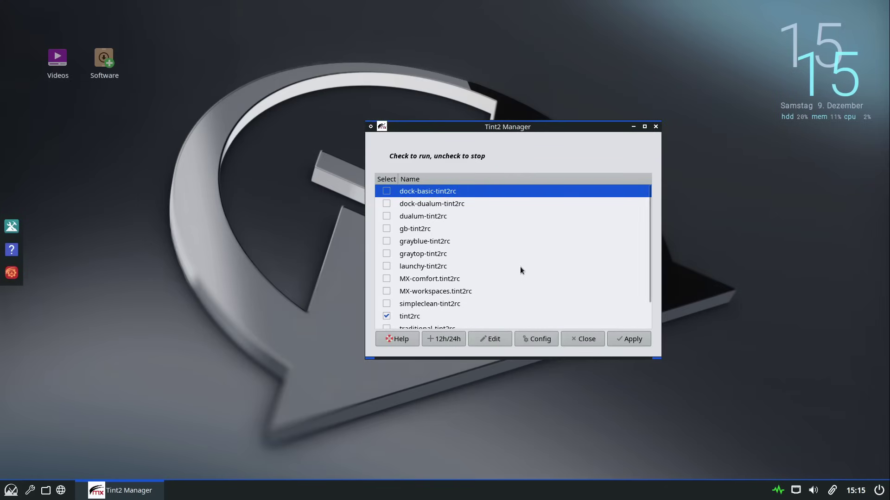
scroll(520, 266, down, 2)
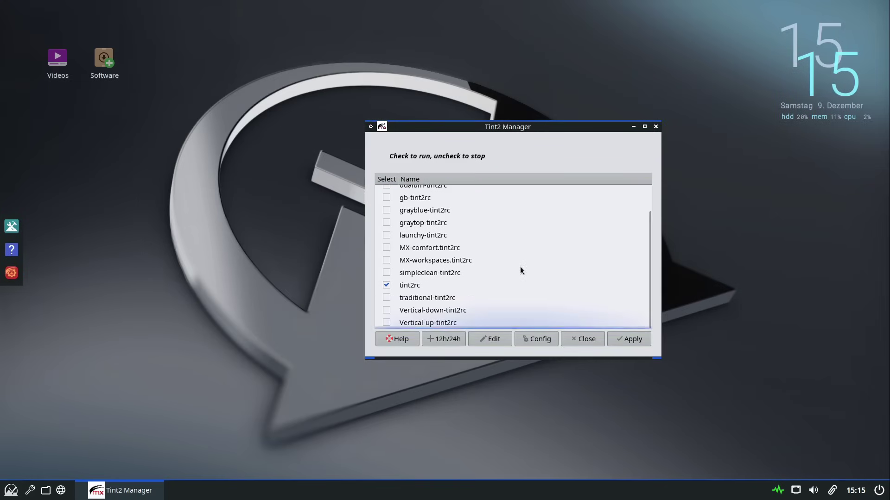
click(417, 289)
Open Systemtastatur and browse its PROGRAMME, WINDOWS and KACHELN shortcut tabs
click(582, 339)
click(376, 257)
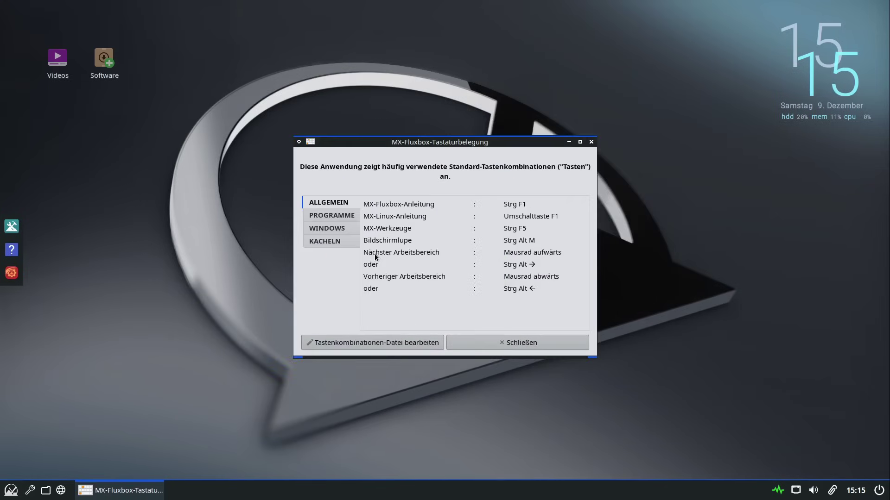
click(346, 215)
click(326, 232)
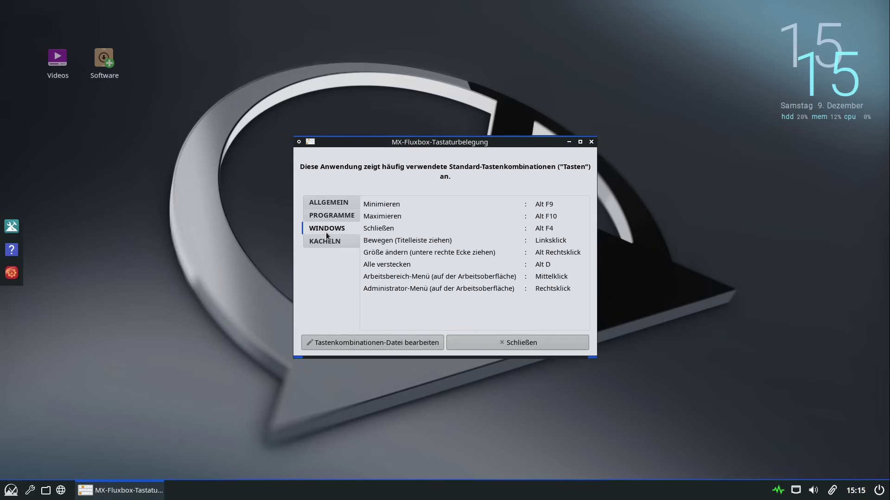
click(316, 242)
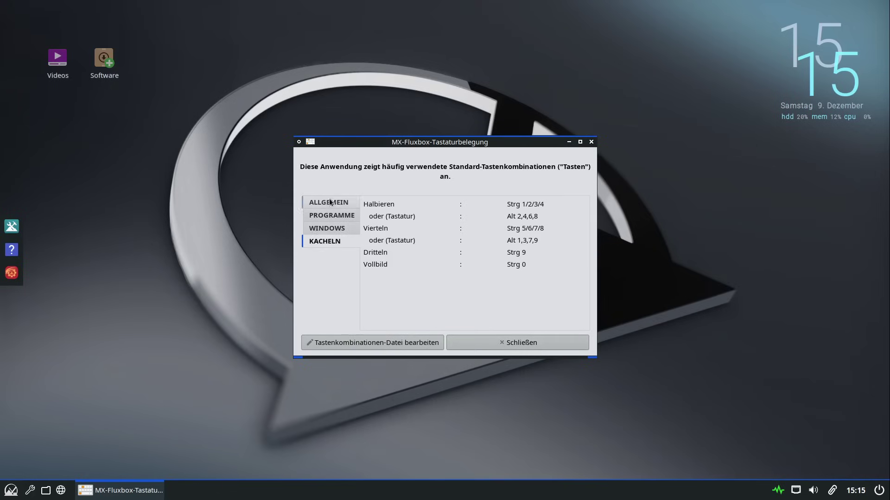
click(325, 202)
key(Down)
key(Down)
click(324, 202)
click(323, 215)
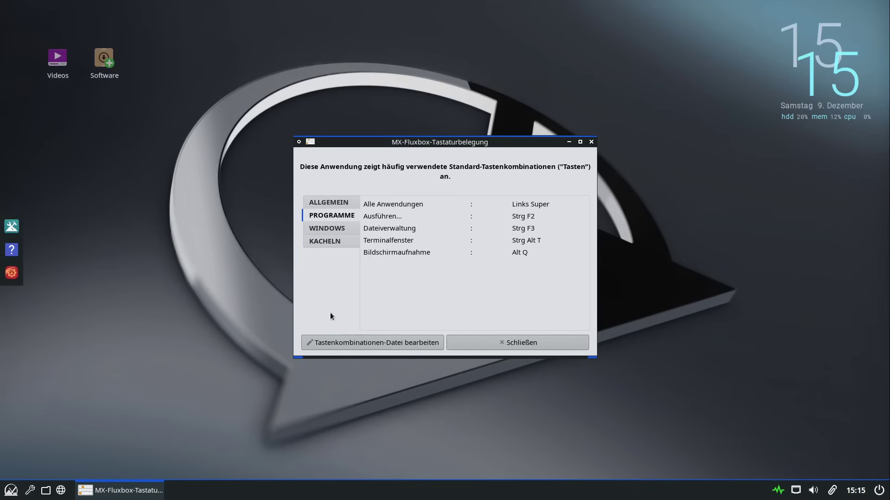
Open the Fluxbox keys file in the editor, scroll through it, and close it
click(332, 348)
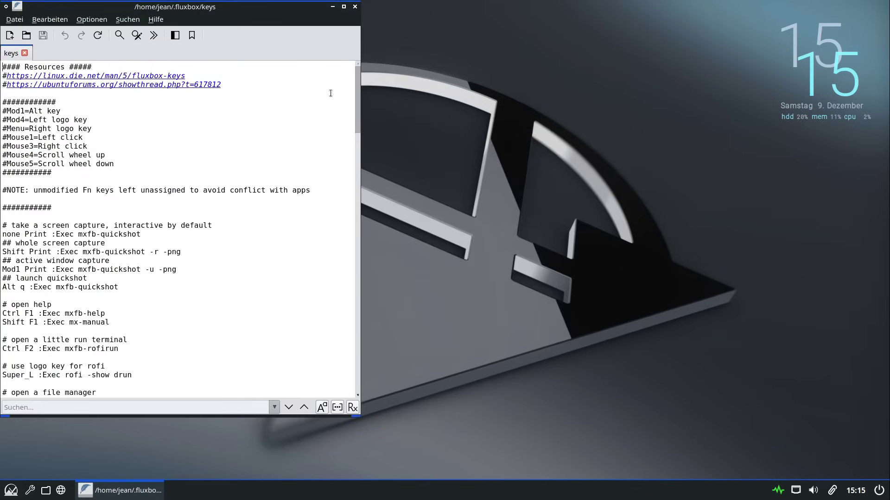
drag(357, 79, 347, 21)
click(355, 8)
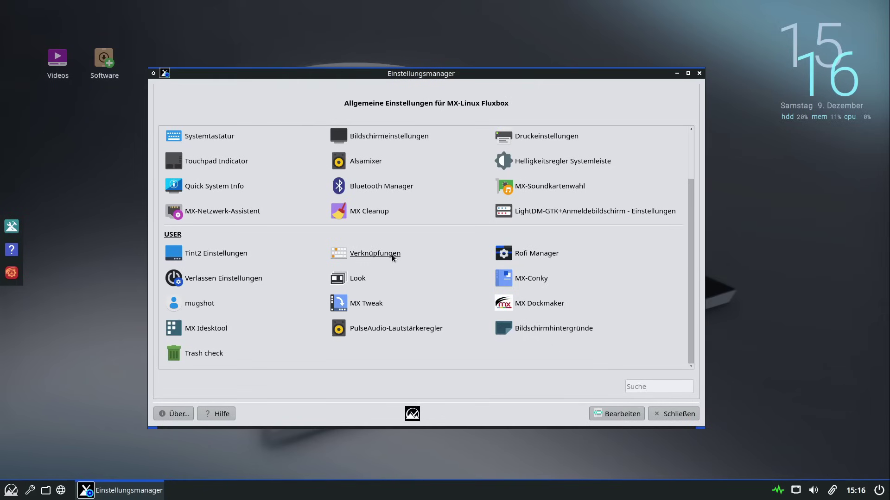
Cancel Rofi Manager, then apply papirus_exit-options.conf in Verlassen Einstellungen
click(541, 261)
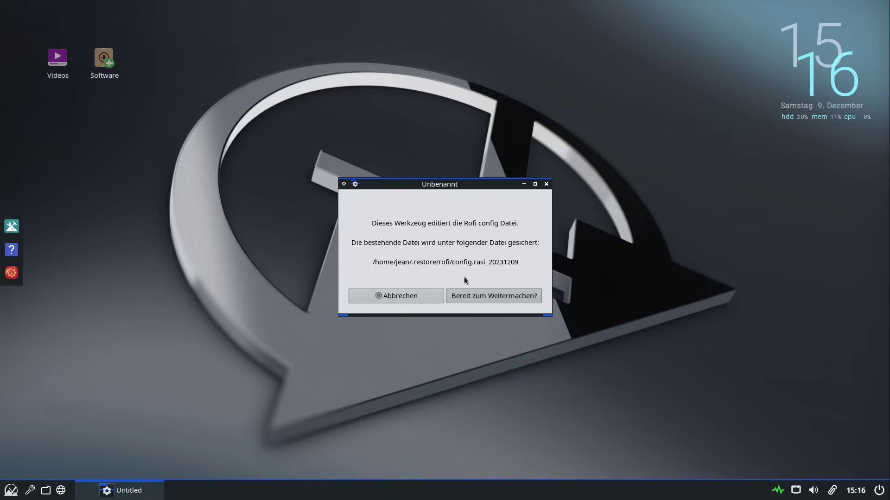
click(401, 299)
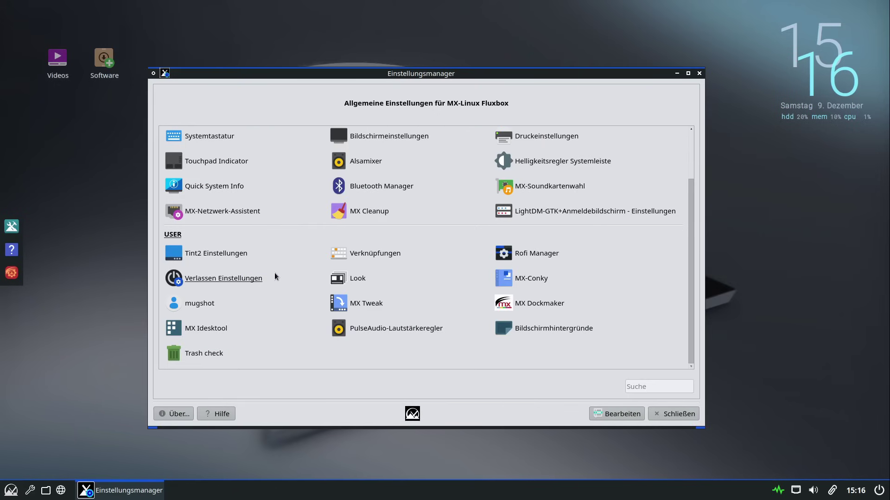
click(262, 279)
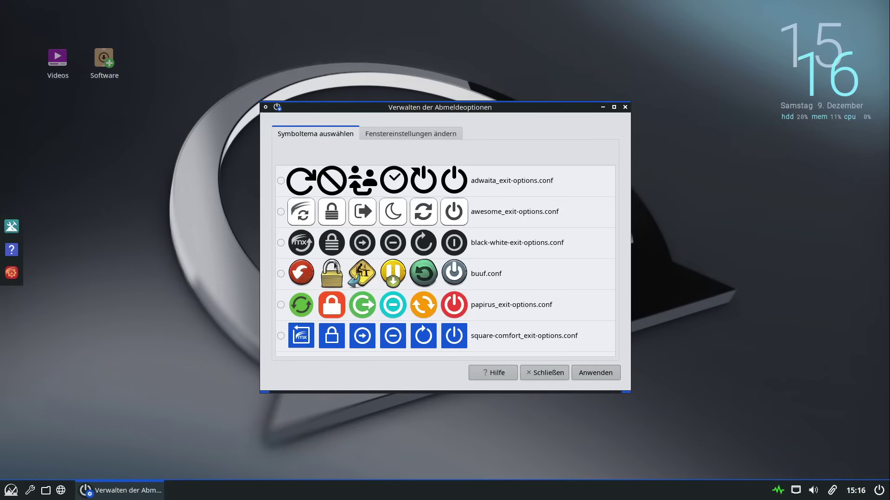
click(280, 305)
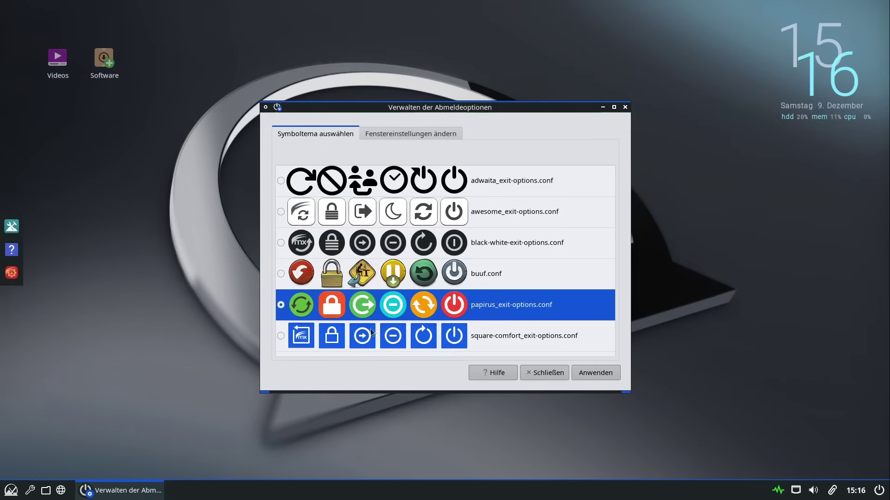
click(595, 373)
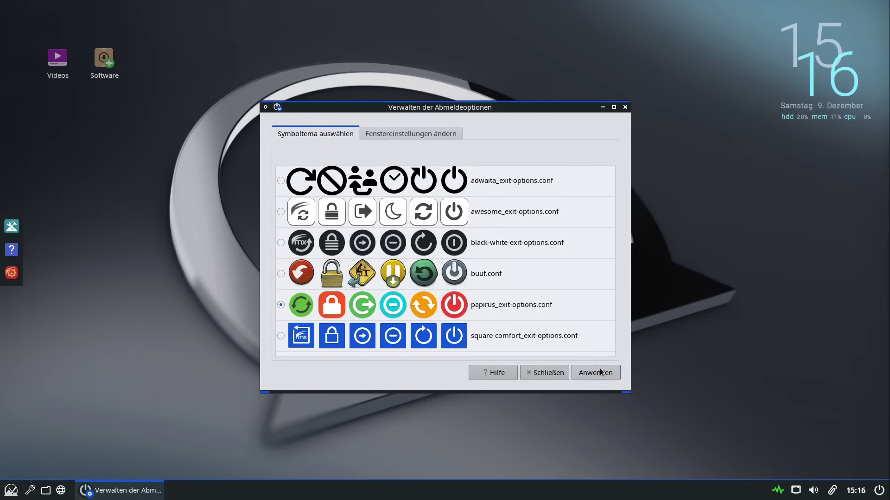
click(399, 133)
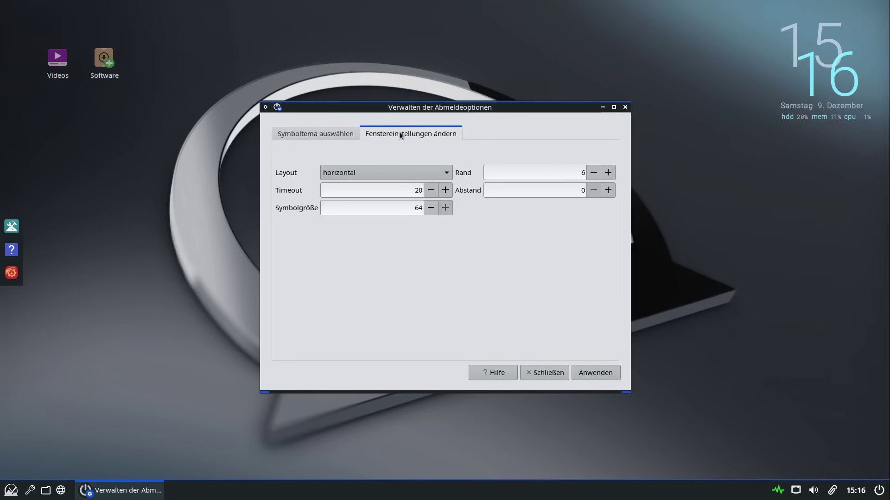
click(625, 107)
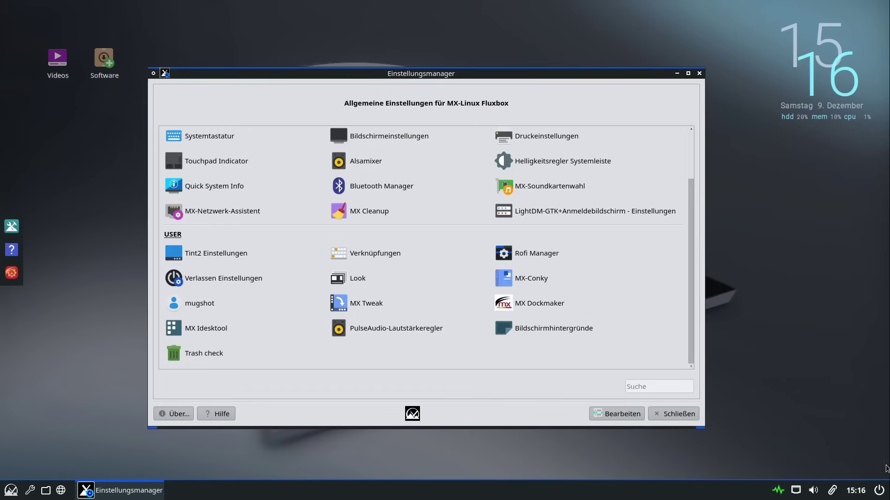
Preview the exit bar with its six papirus power icons, then close it
click(883, 493)
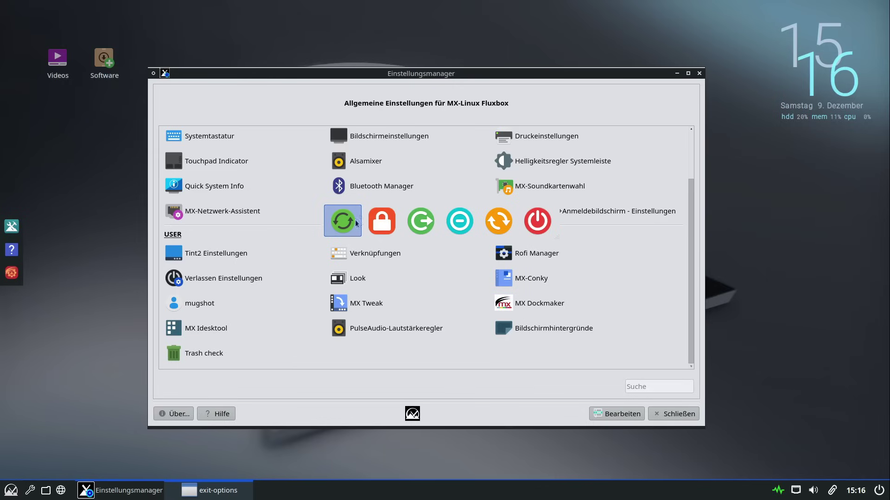
mouse_move(558, 237)
mouse_down()
mouse_move(618, 314)
mouse_move(666, 258)
mouse_move(548, 234)
mouse_move(691, 238)
mouse_move(558, 237)
mouse_up()
key(Escape)
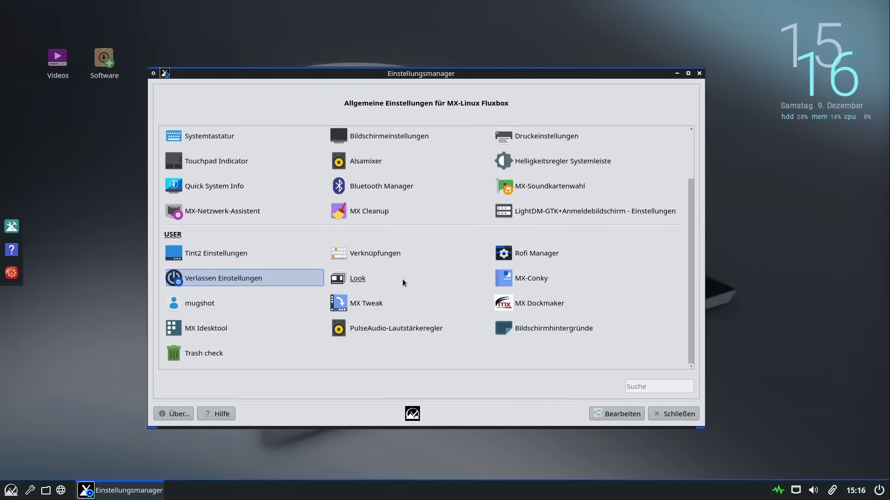
click(365, 282)
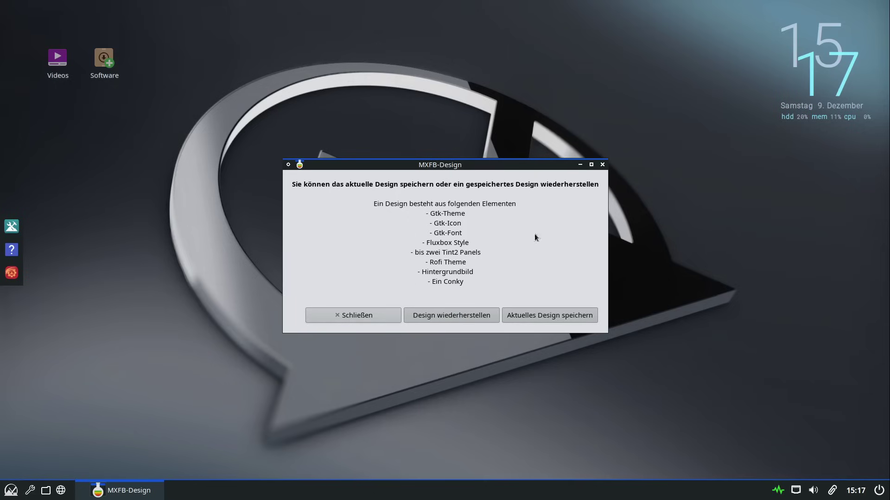
click(341, 318)
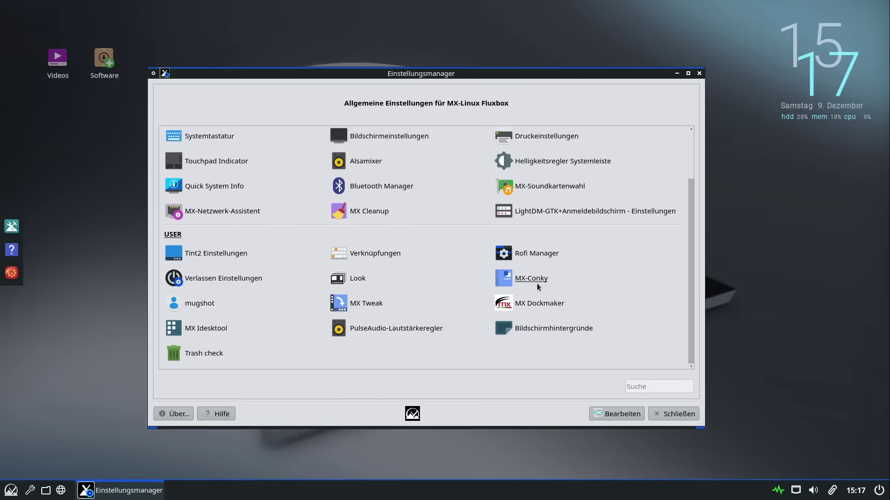
click(189, 307)
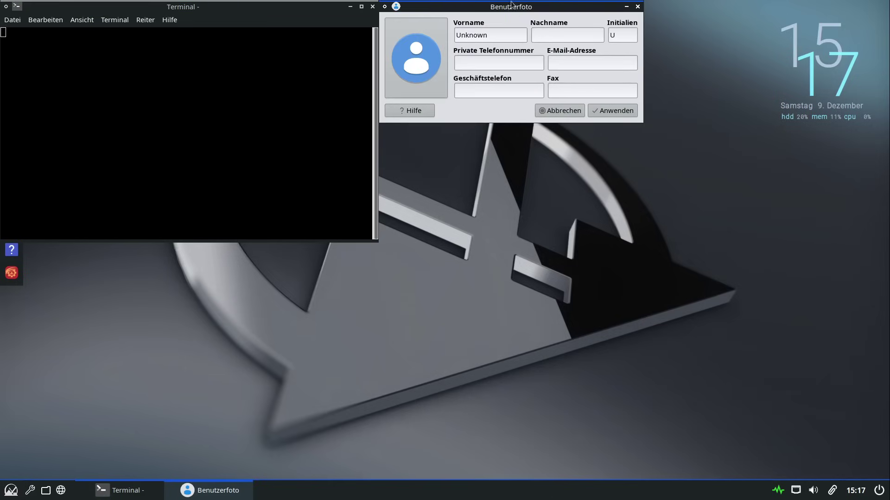
drag(501, 9, 535, 118)
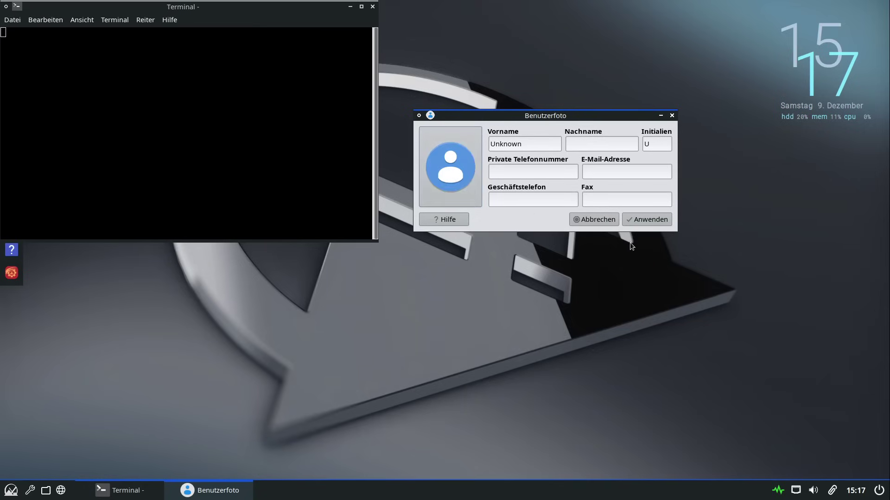
click(586, 220)
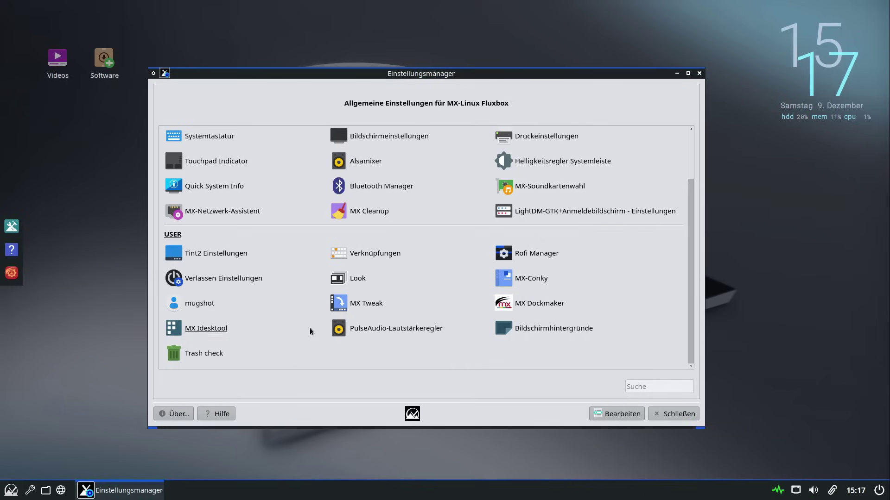
click(553, 305)
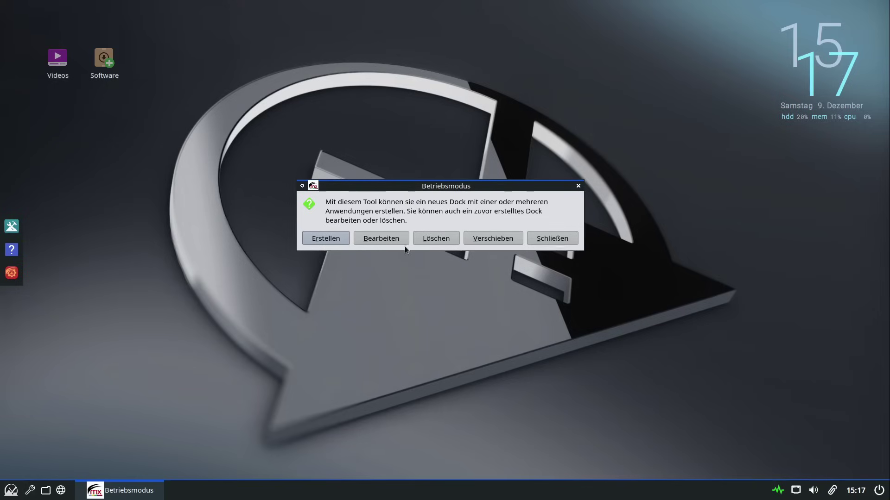
click(385, 238)
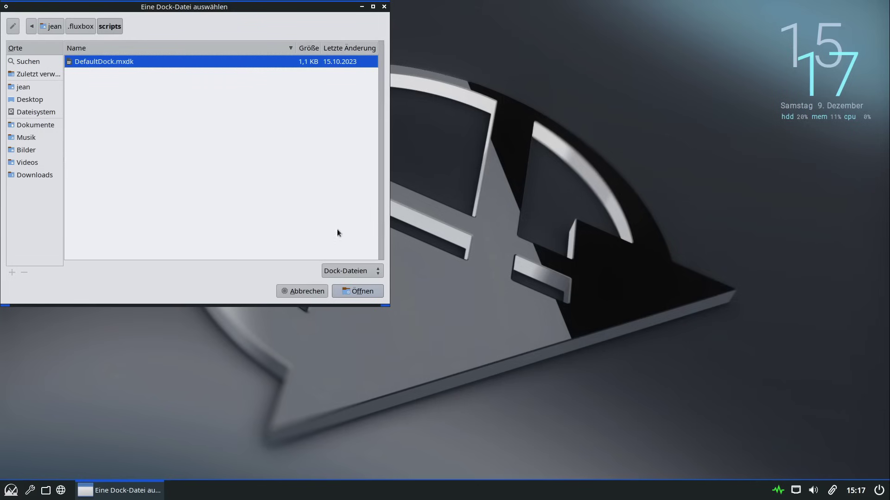
click(354, 295)
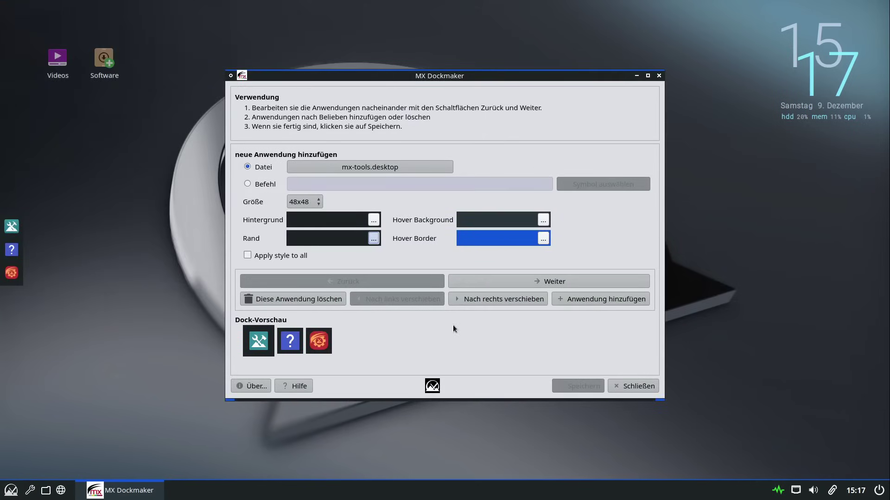
click(634, 387)
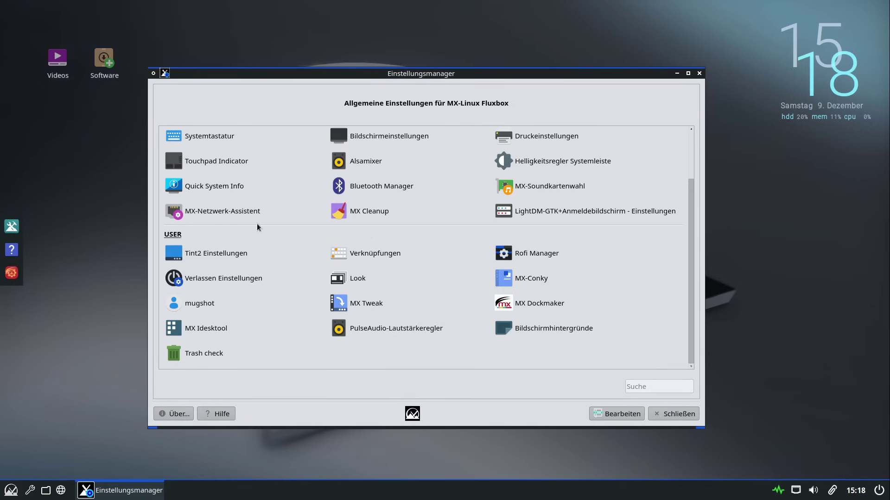
Close Einstellungsmanager, then search the app launcher for 'flu' and clear it
scroll(219, 332, up, 2)
scroll(337, 179, down, 2)
click(674, 414)
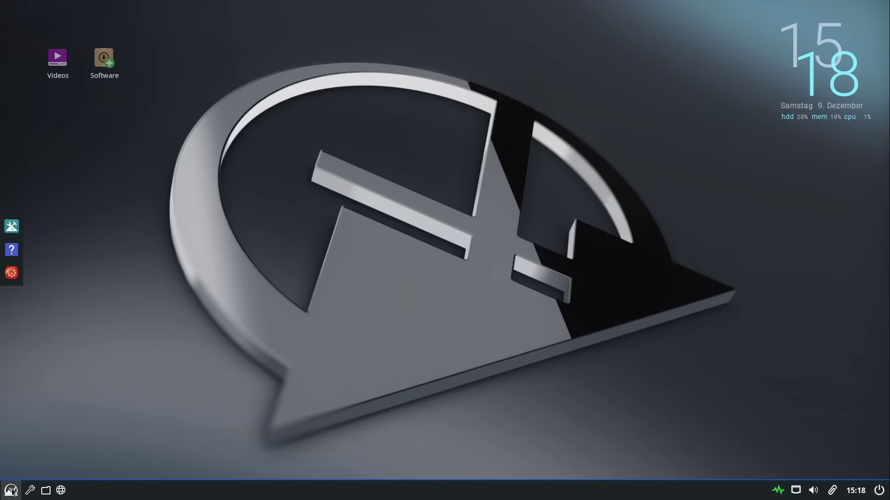
click(11, 490)
text(flu)
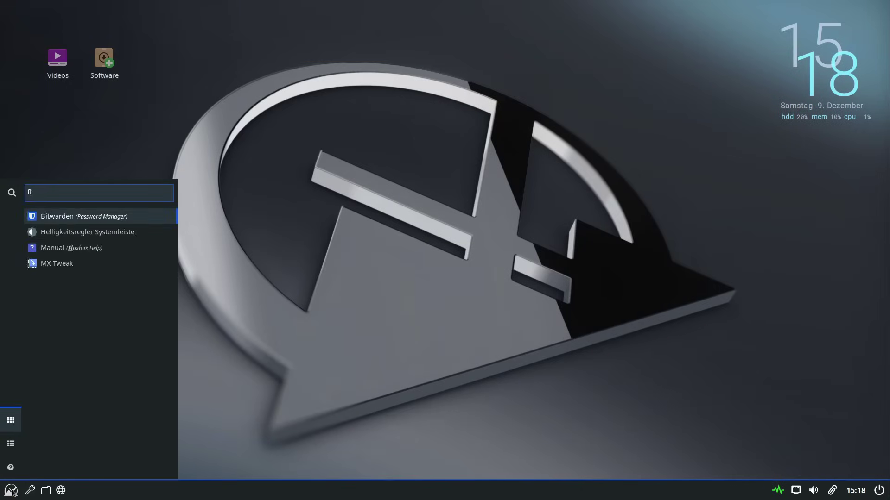
key(BackSpace)
key(BackSpace)
key(BackSpace)
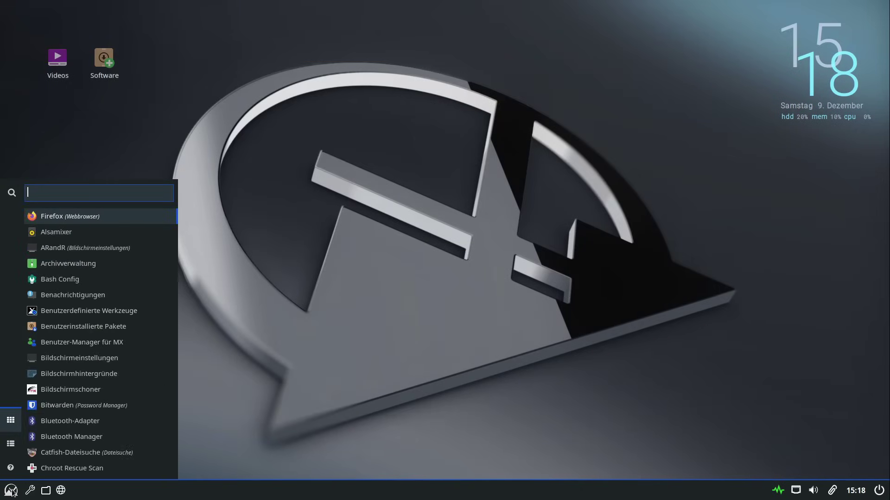
Browse the launcher's MX-Werkzeuge category, then open and close Appfinder-Einstellungen
click(10, 444)
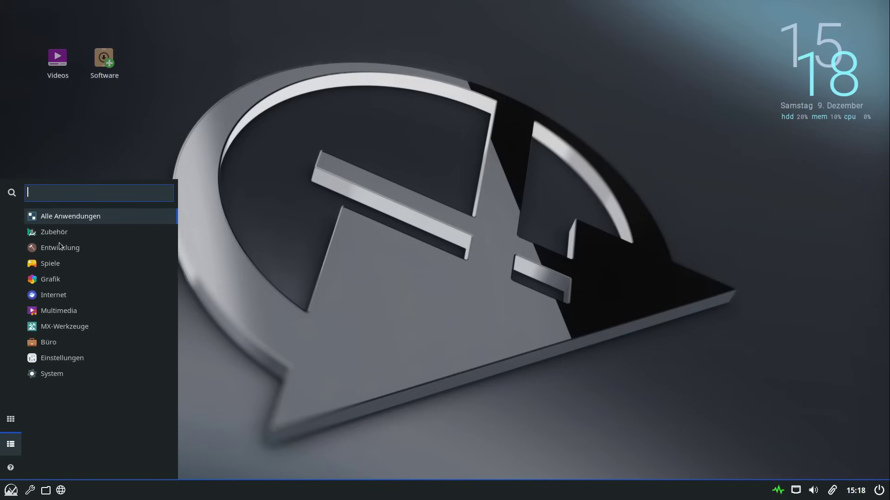
click(58, 326)
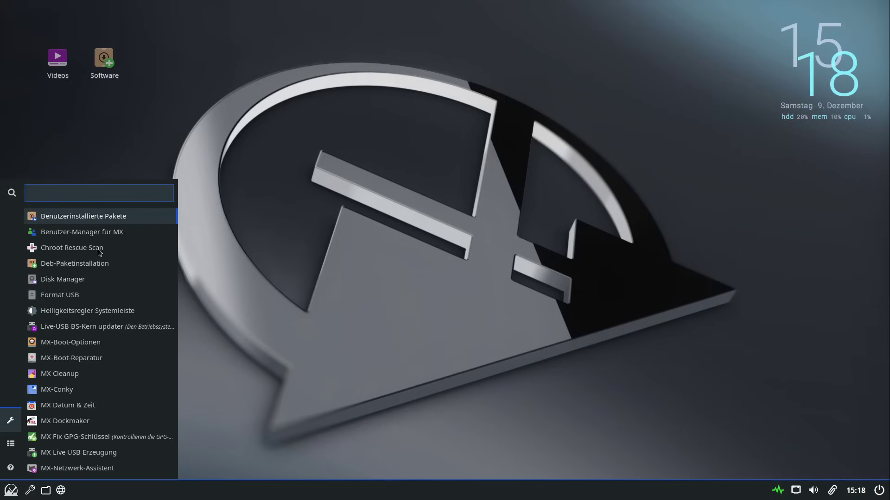
scroll(124, 272, down, 5)
key(Down)
key(Down)
key(Down)
key(Down)
key(Down)
key(Down)
key(Down)
key(Down)
key(Down)
key(Down)
key(Down)
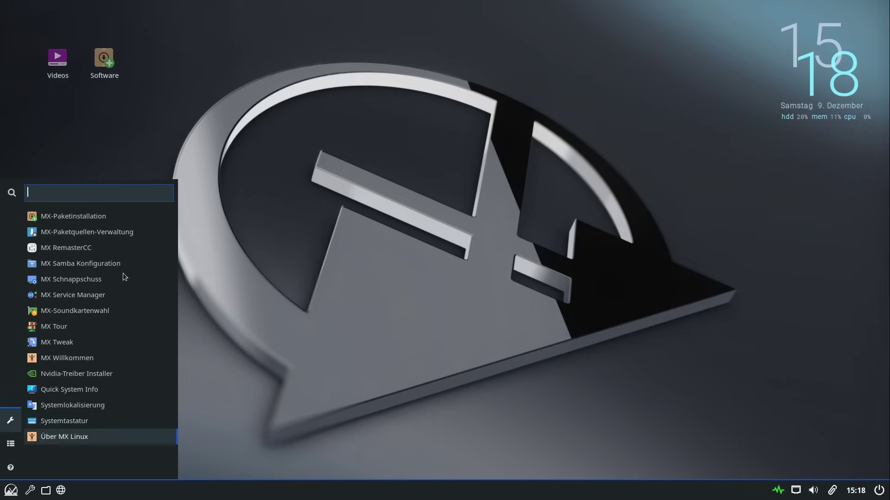
click(106, 234)
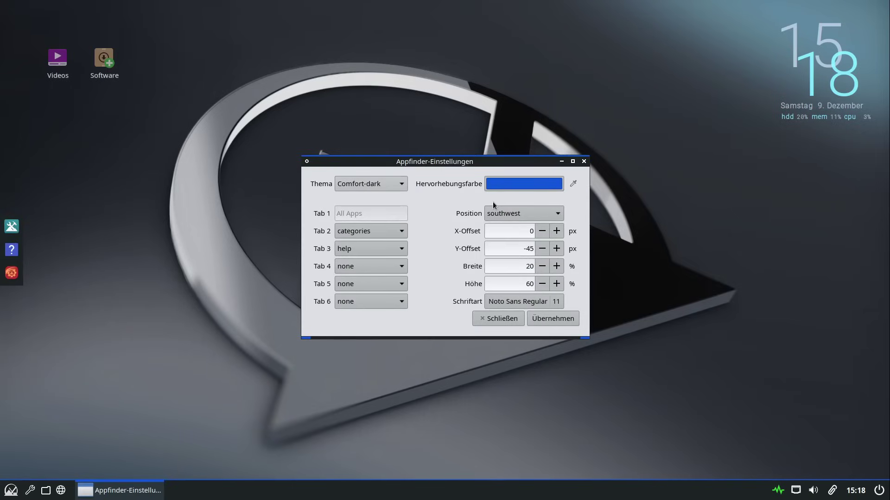
click(585, 162)
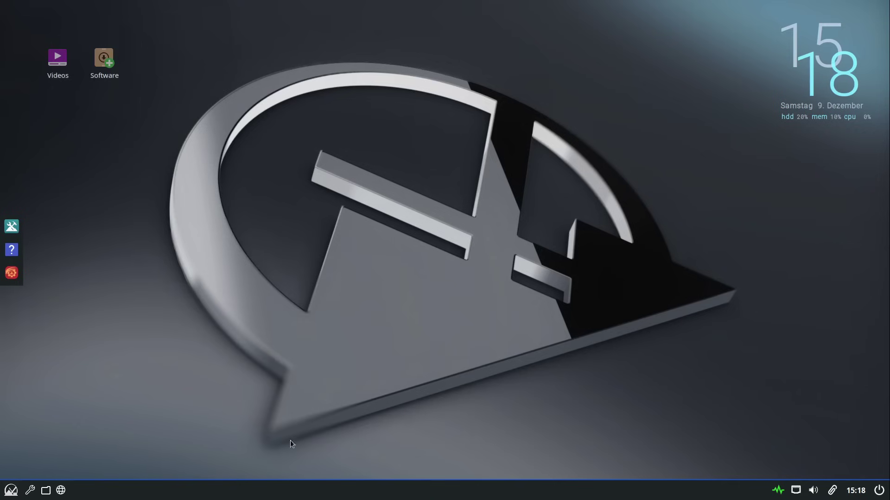
click(11, 490)
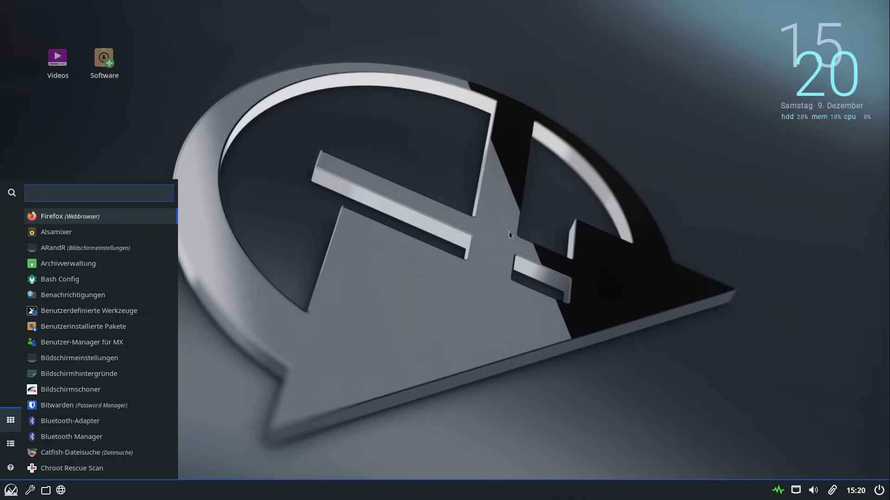
click(547, 246)
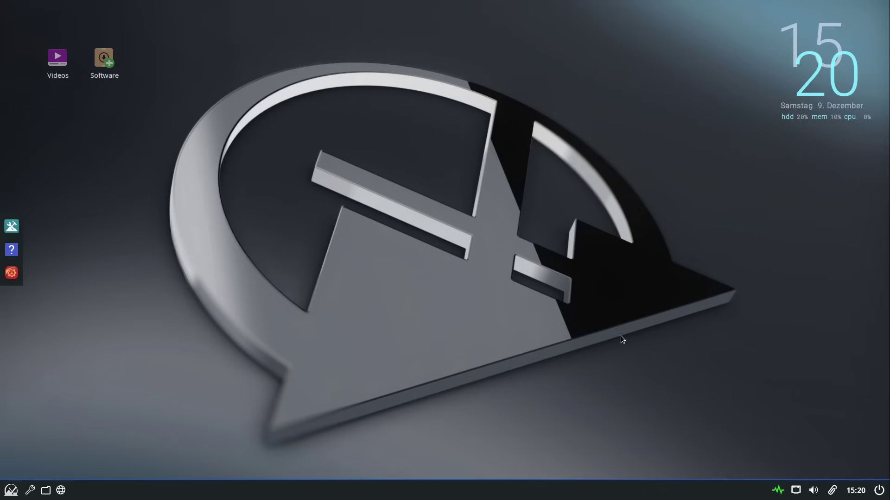